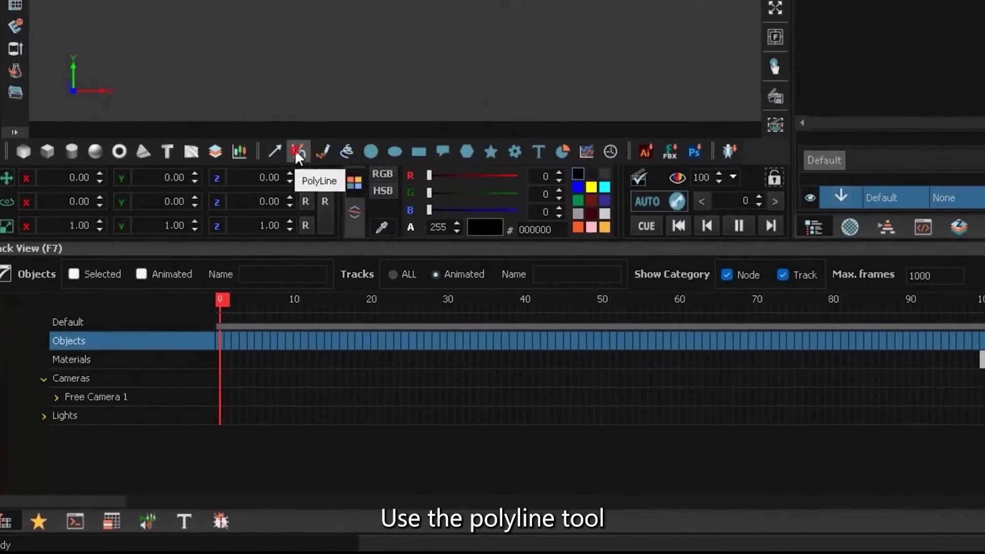
Draw an open polyline with a curved left end, a long bottom edge stepping down on the right, and a curved right end
click(173, 309)
click(108, 84)
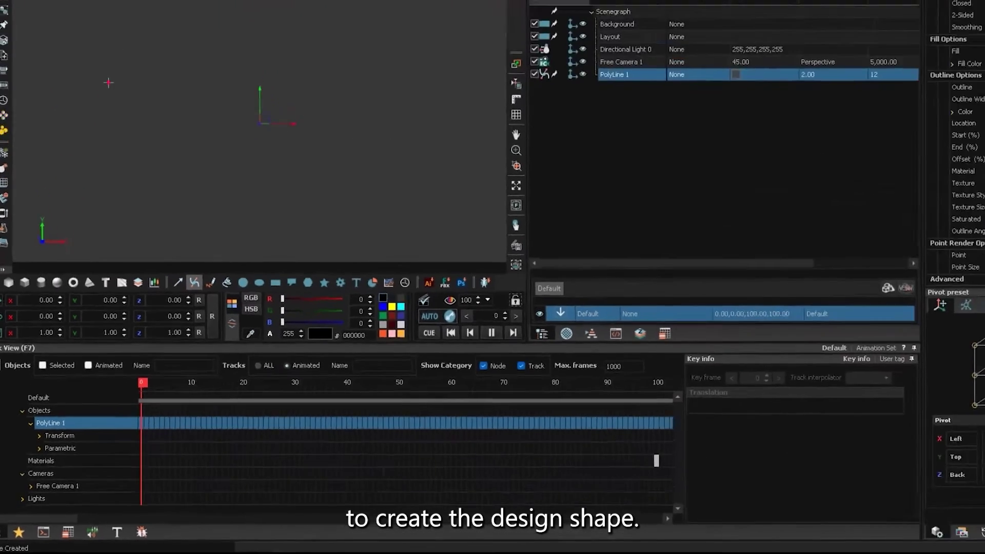
drag(75, 149, 76, 159)
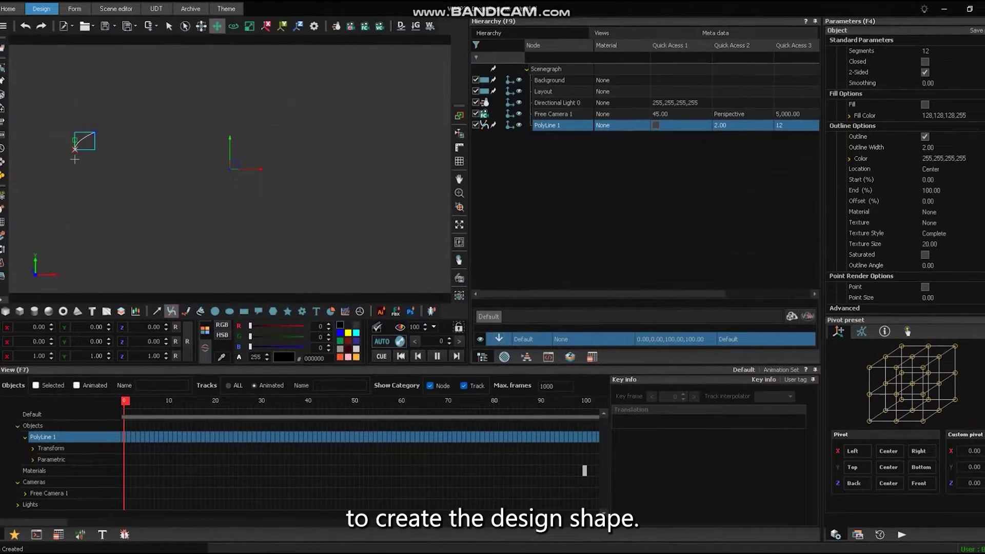
click(94, 171)
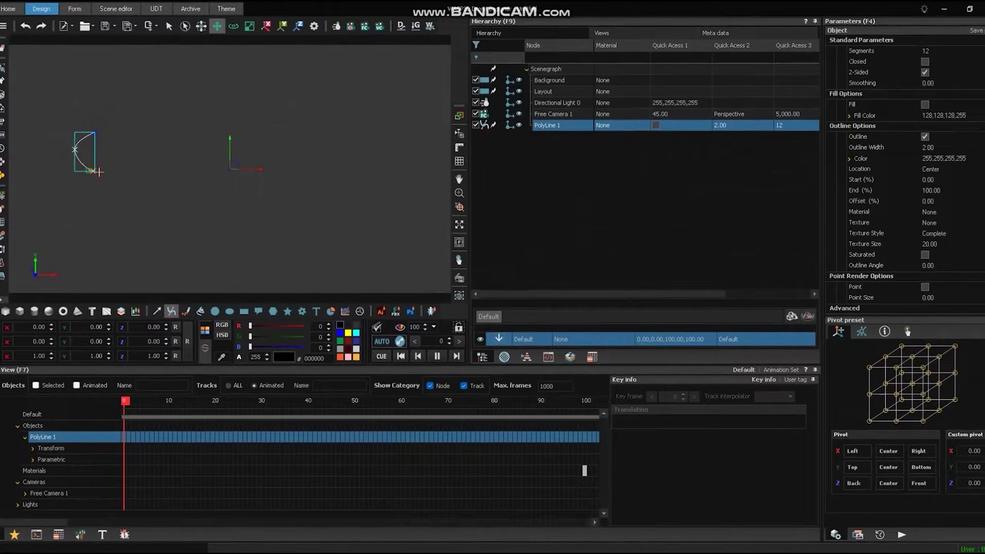
click(268, 170)
click(276, 175)
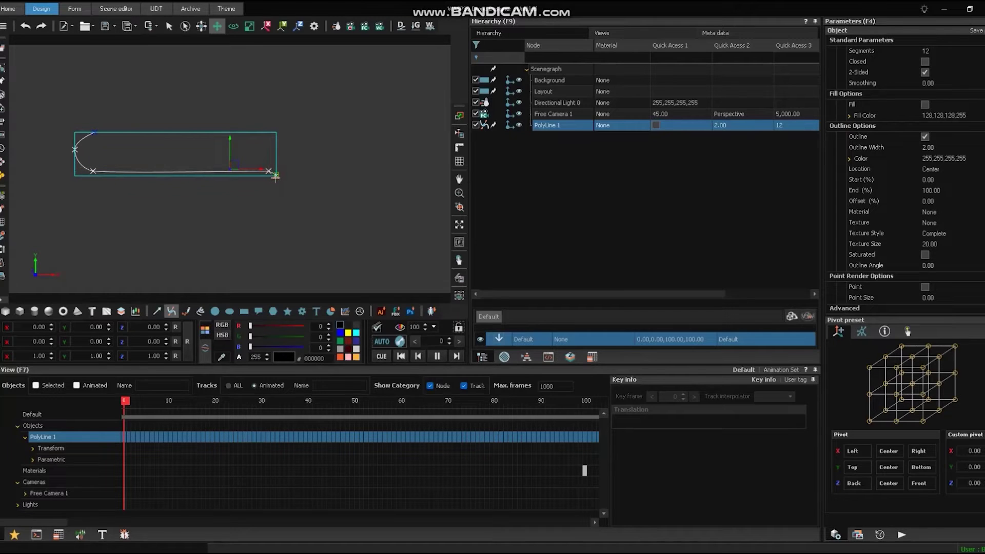
click(276, 198)
click(279, 201)
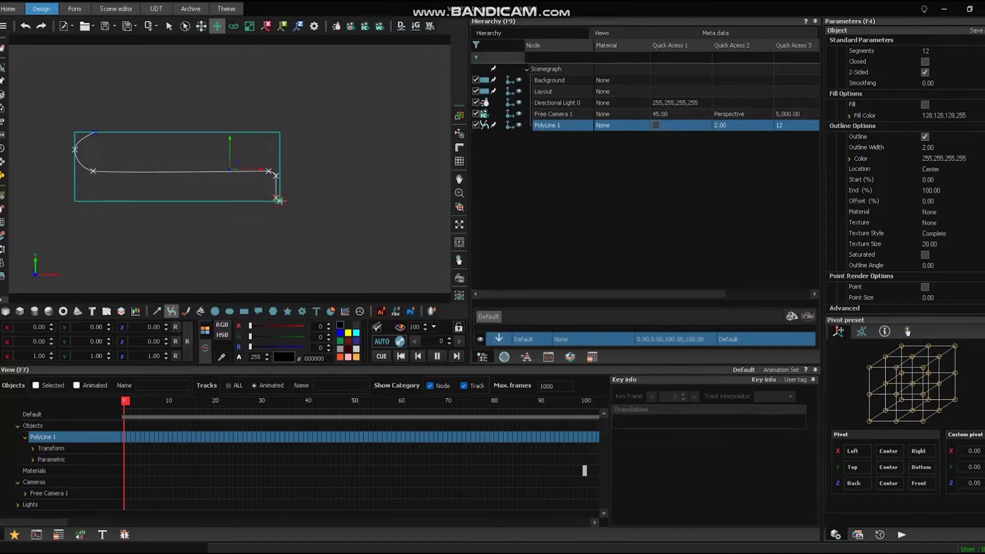
click(347, 194)
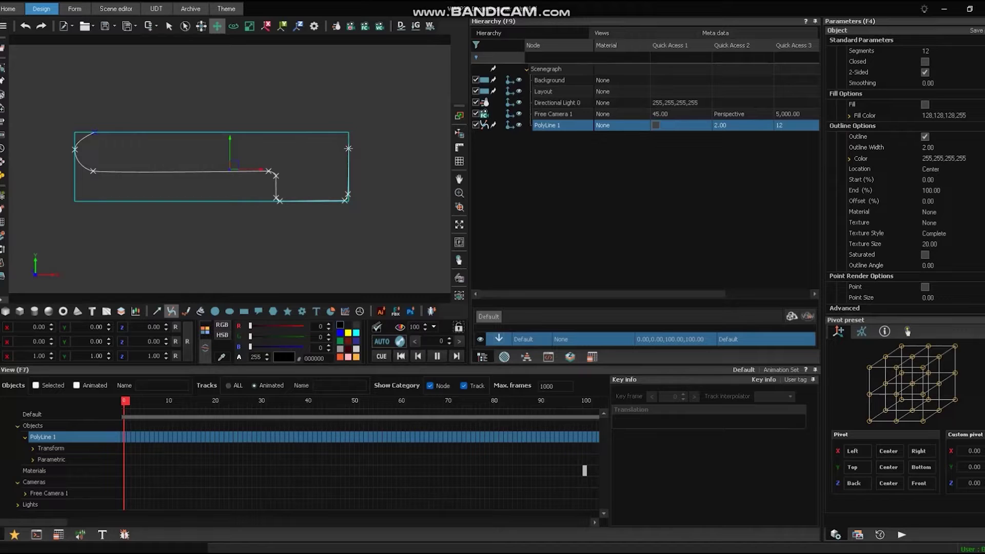
click(348, 148)
drag(302, 137, 274, 140)
right_click(275, 140)
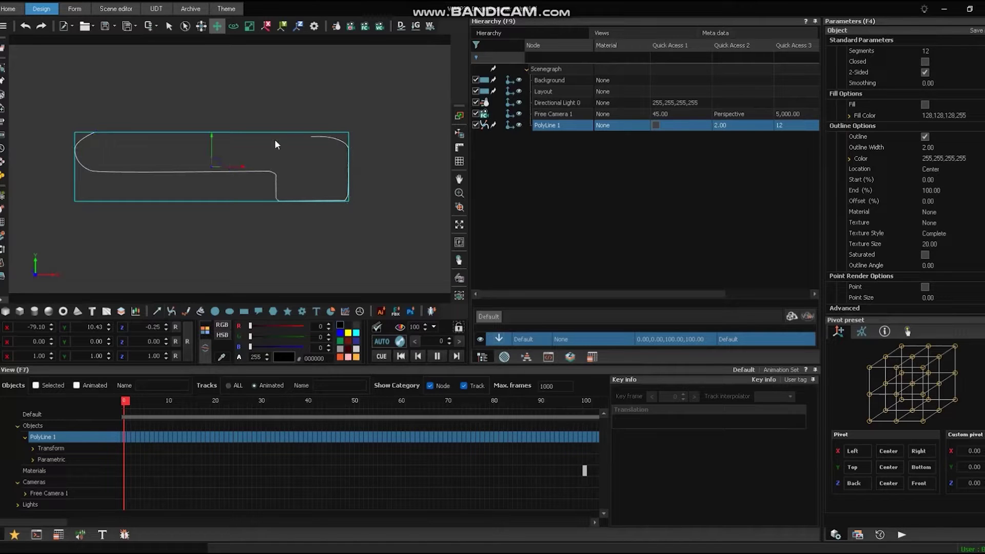
Switch the polyline to vertex mode and adjust the left-end vertices and their tangent for a smoother round curve
right_click(93, 157)
mouse_move(154, 246)
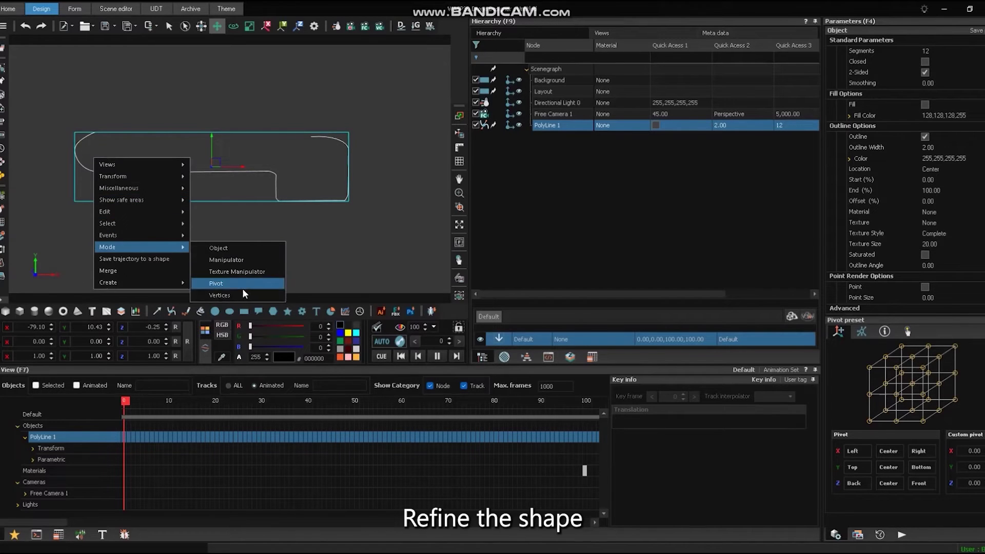
click(219, 295)
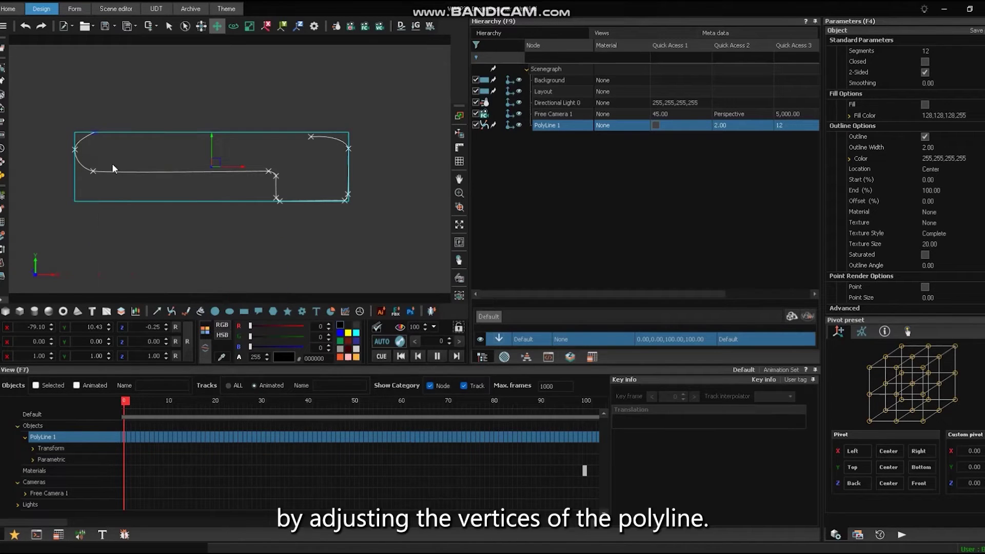
mouse_move(75, 140)
mouse_down()
mouse_move(76, 150)
mouse_move(76, 133)
mouse_up()
click(75, 152)
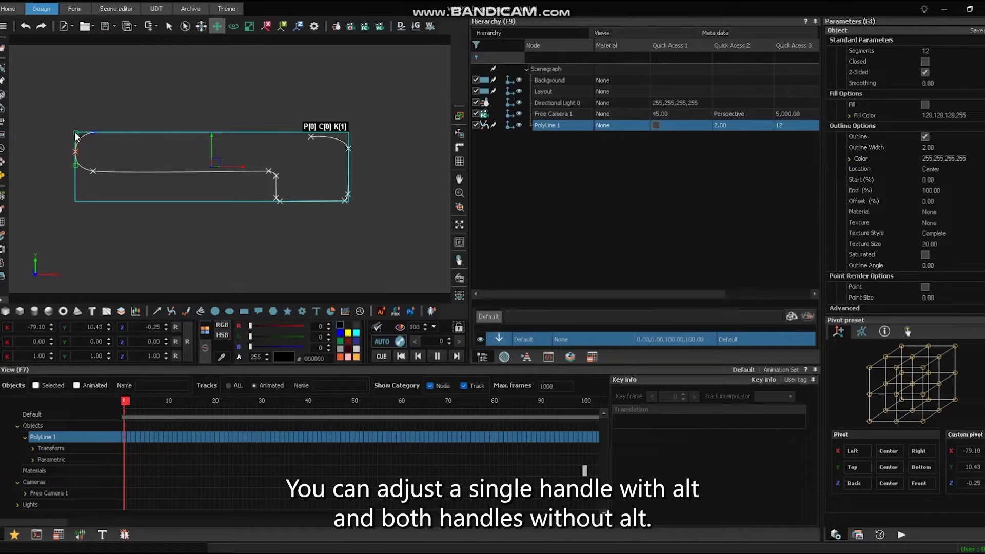
click(93, 172)
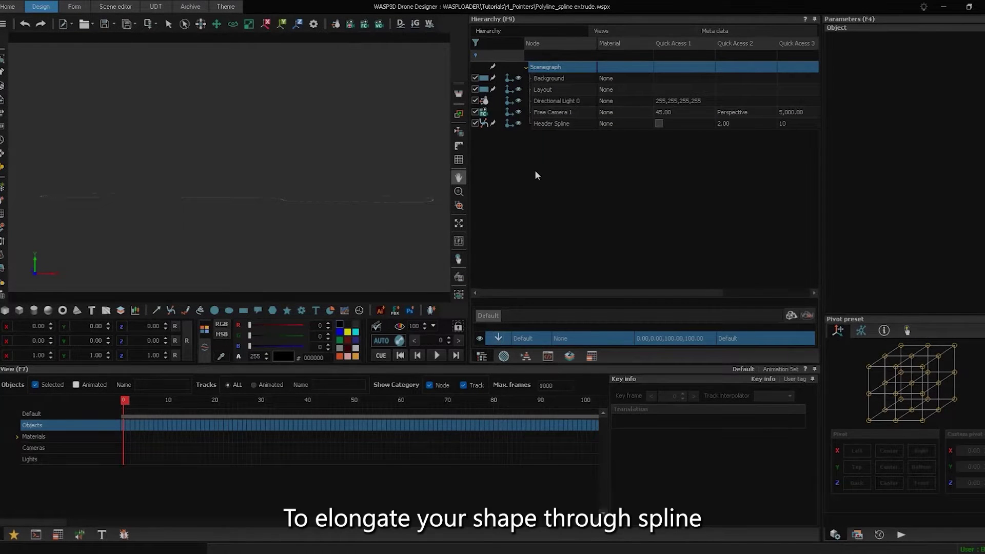
Add a rectangle and a Spline Extrude object to the scene containing Header Spline
click(551, 123)
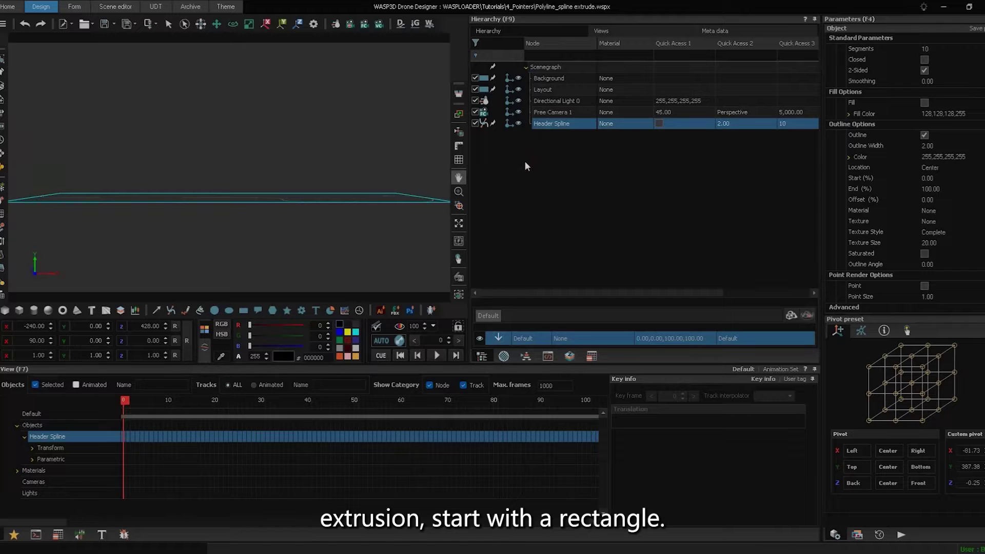
click(245, 309)
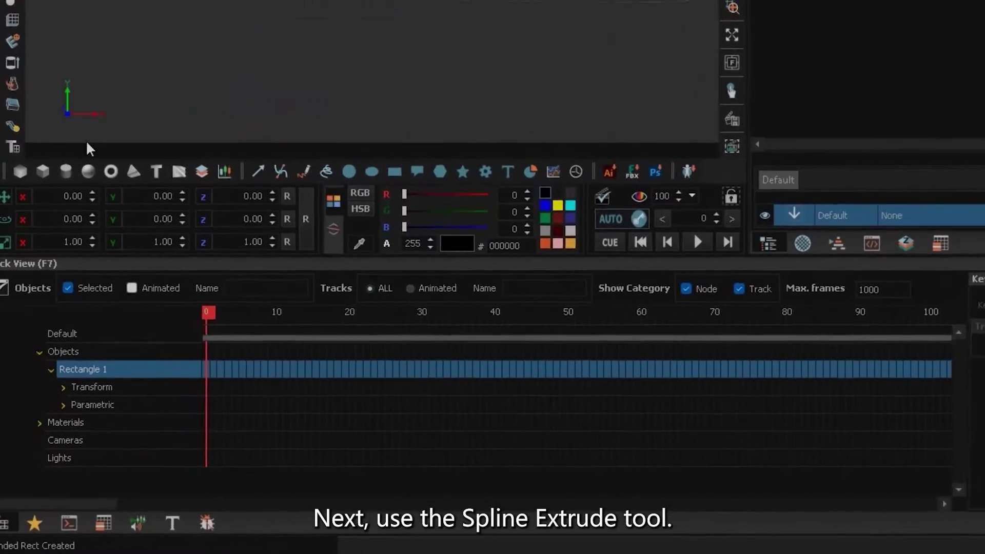
click(14, 124)
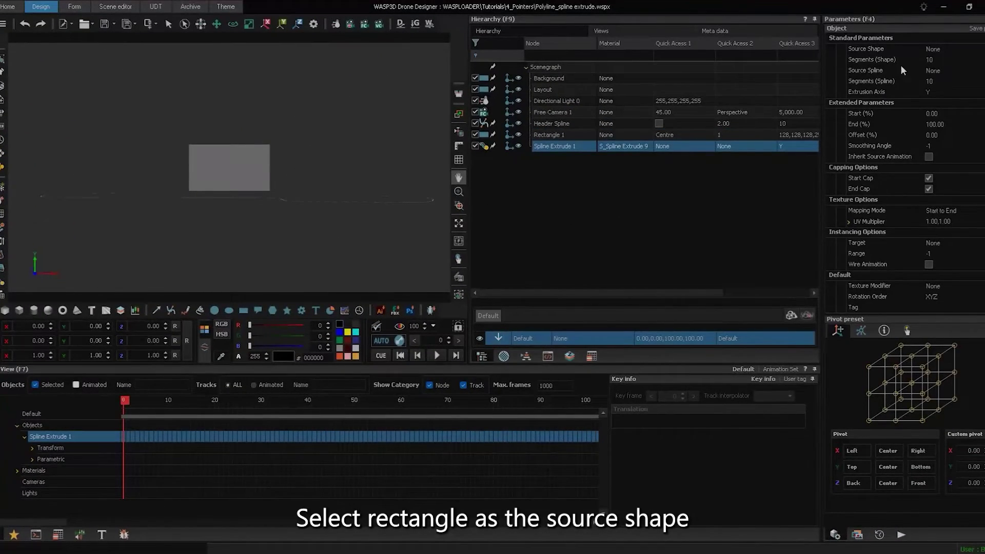
Assign Rectangle 1 as the source shape and Header Spline as the source spline of the spline extrude
click(932, 49)
click(872, 93)
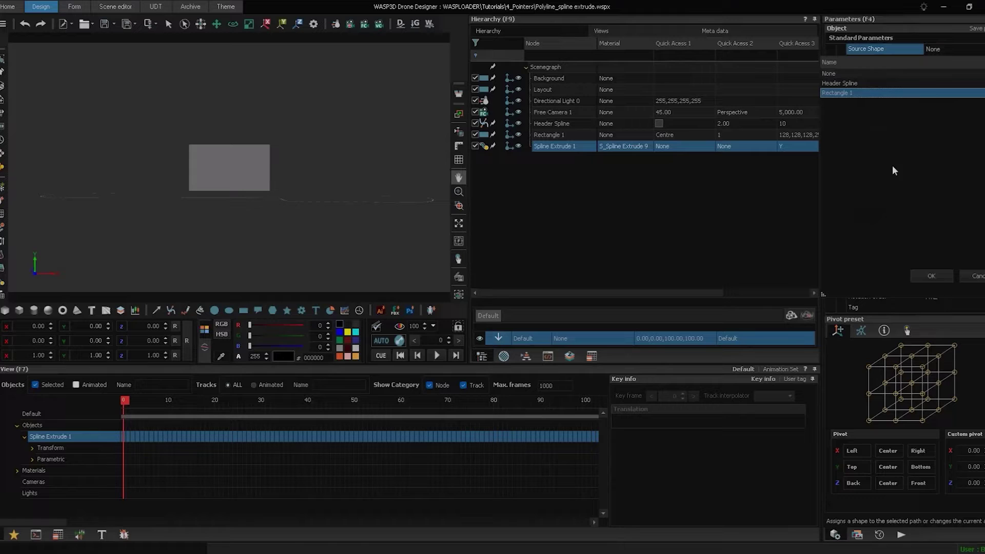
click(931, 276)
click(932, 70)
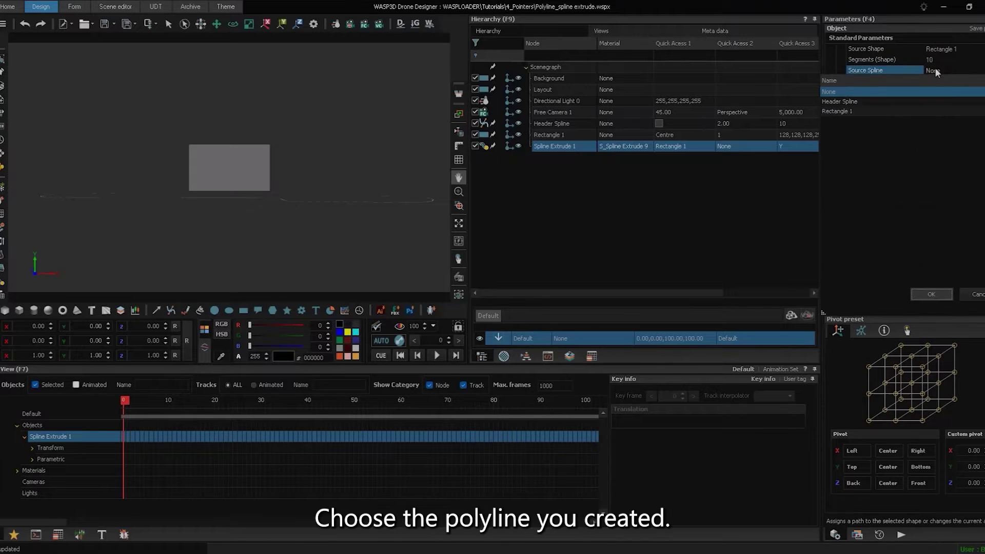
click(916, 101)
click(931, 294)
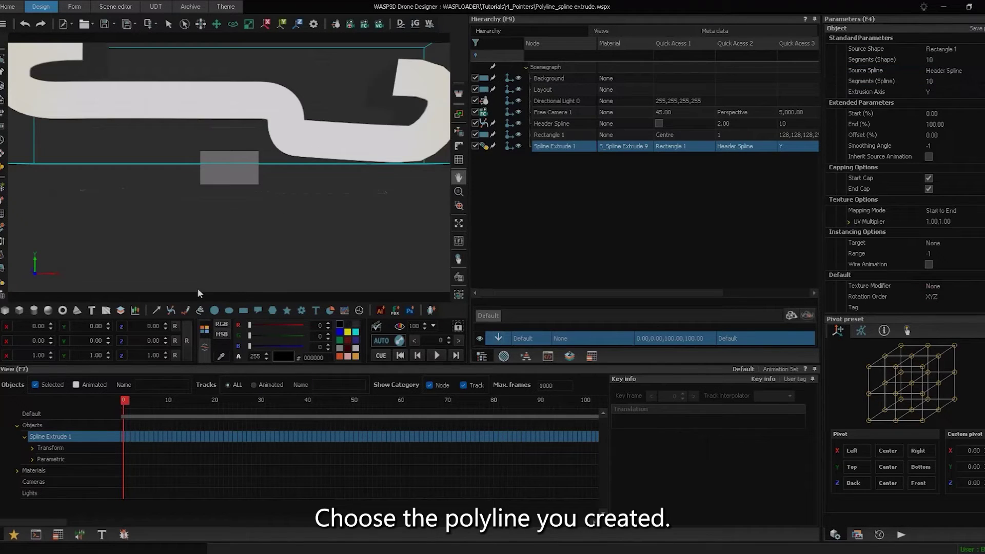
Set the spline extrude's X rotation to 90
double_click(37, 341)
text(90)
key(Return)
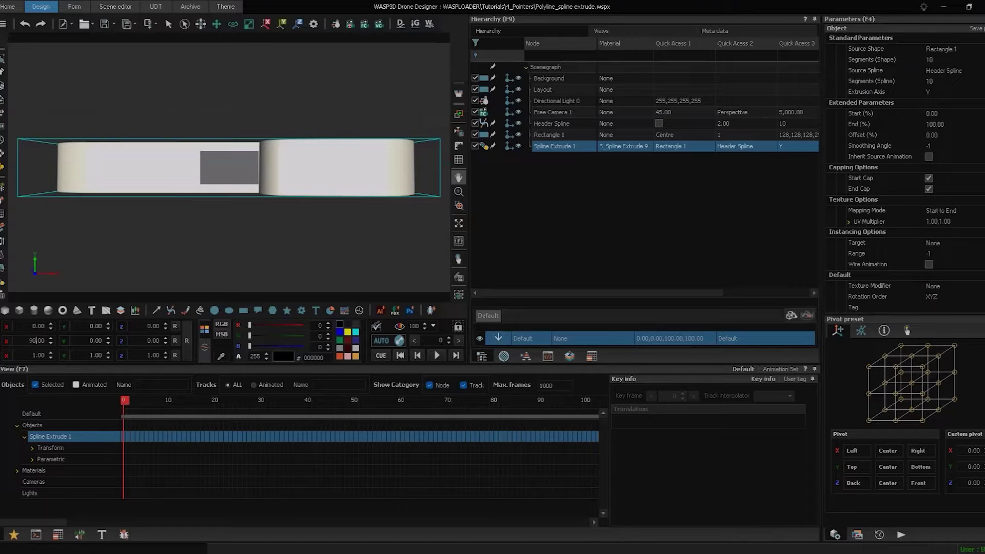
Add a star and make Star 1 the source shape of Spline Extrude 1
click(287, 310)
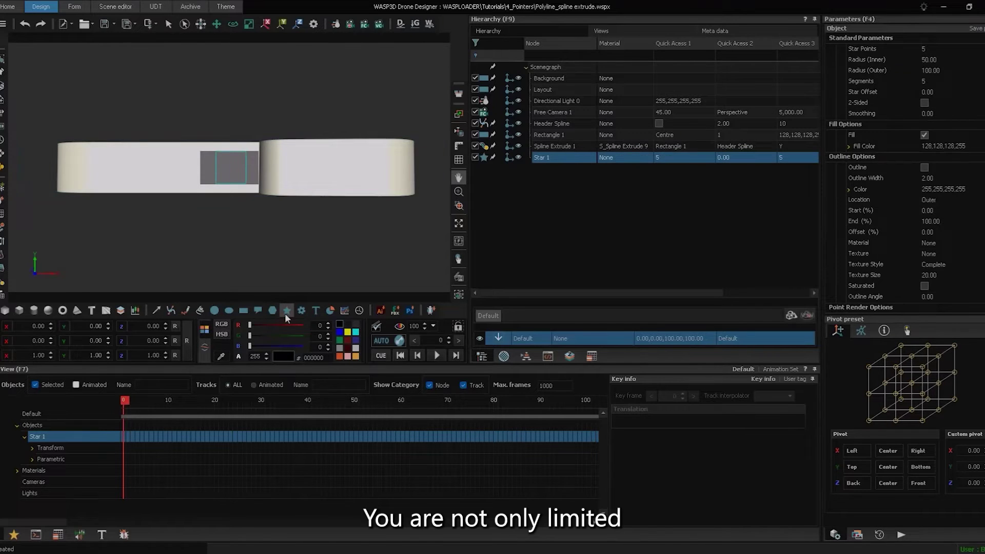
click(546, 146)
click(563, 146)
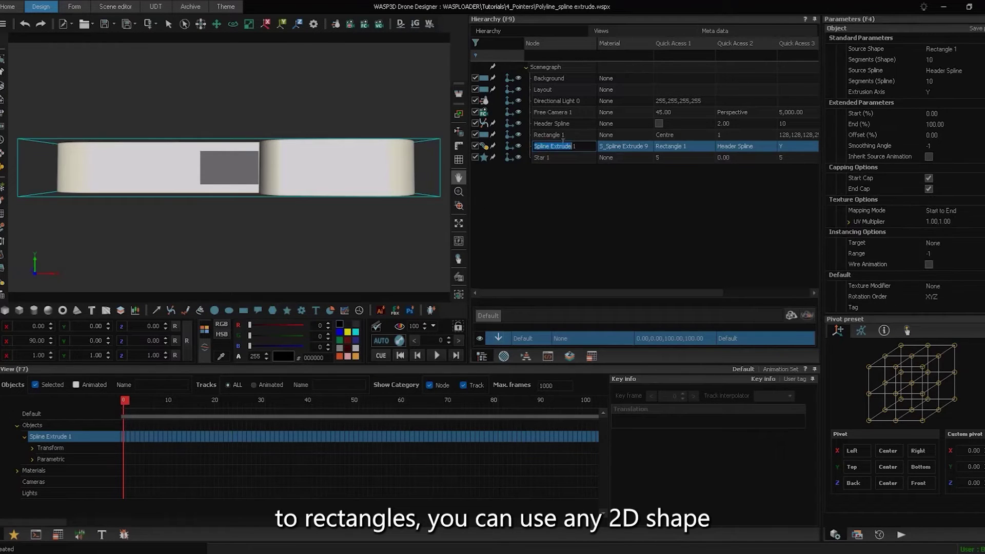
click(939, 48)
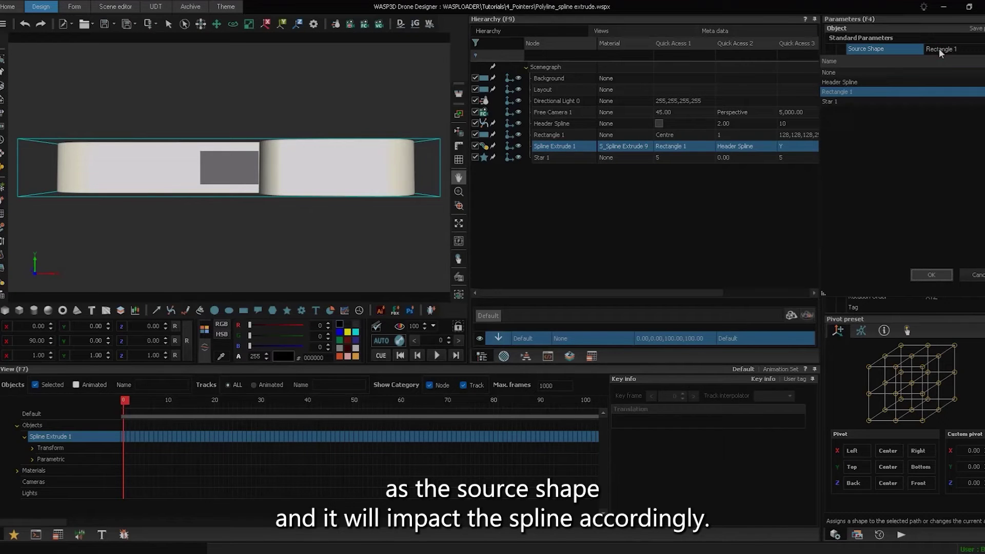
click(857, 102)
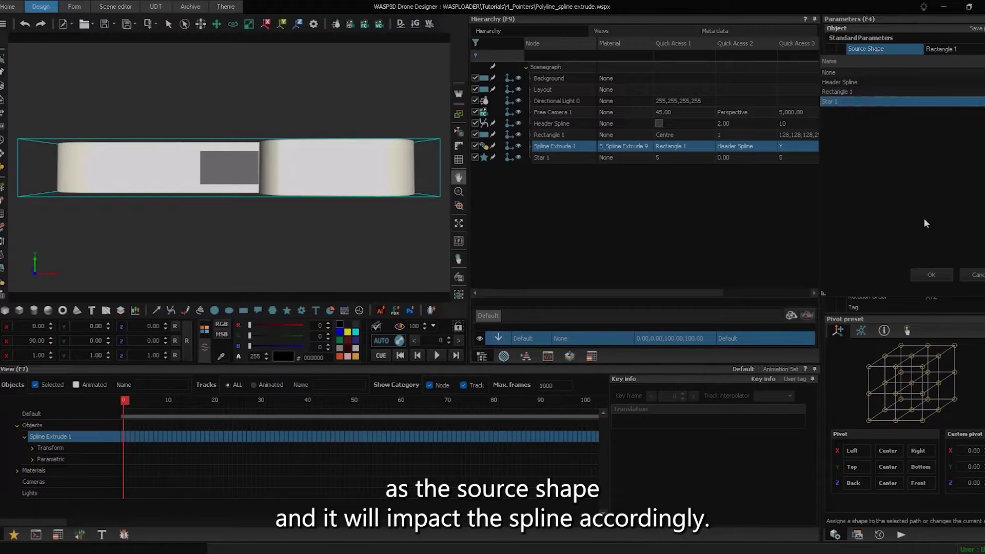
click(931, 275)
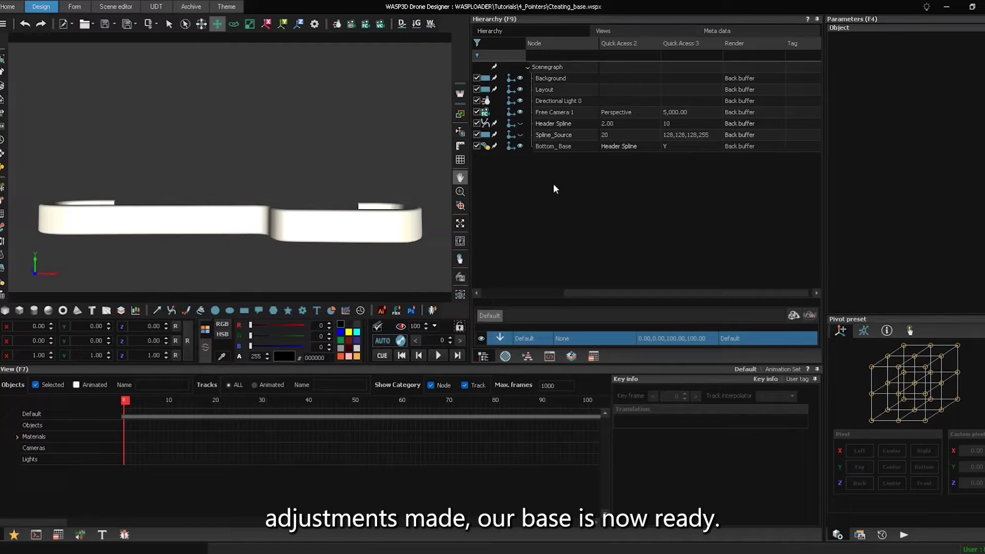
Duplicate the Bottom_Base object and set the copy's Y position to 795
click(553, 149)
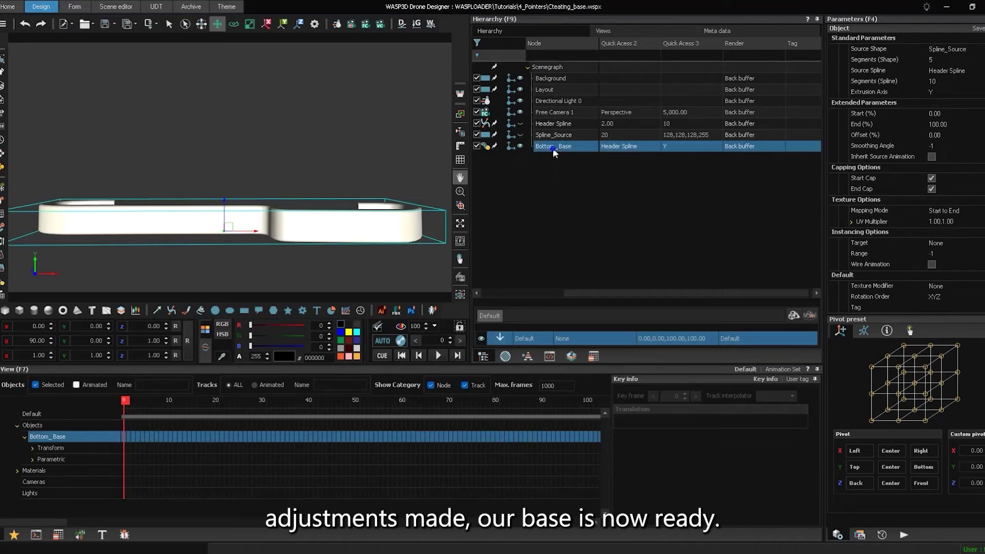
right_click(552, 147)
mouse_move(561, 154)
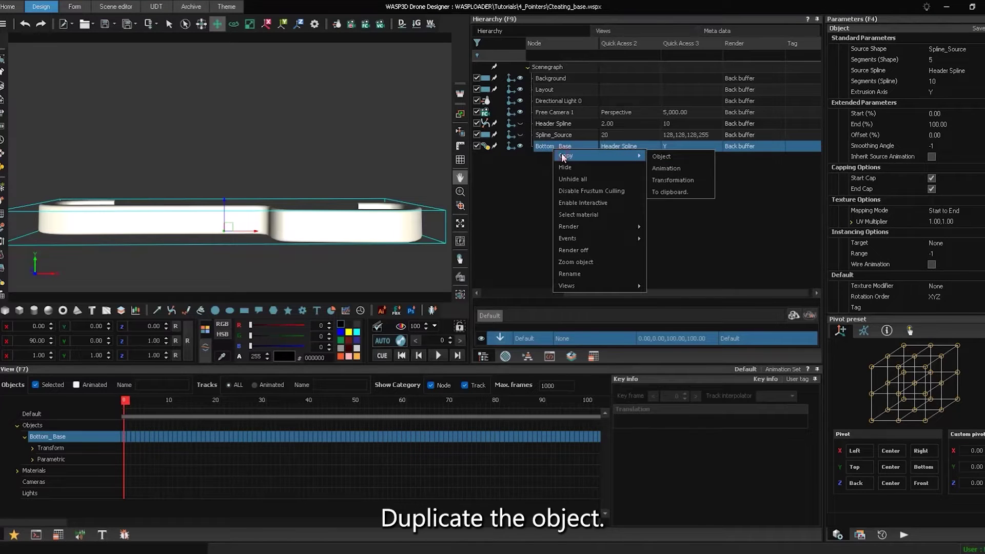
click(678, 156)
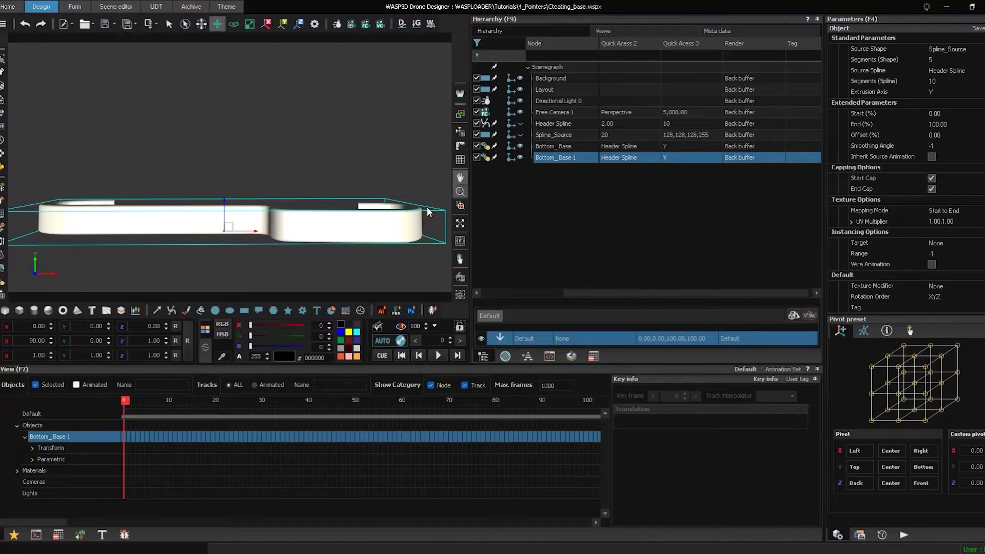
click(95, 326)
text(100795)
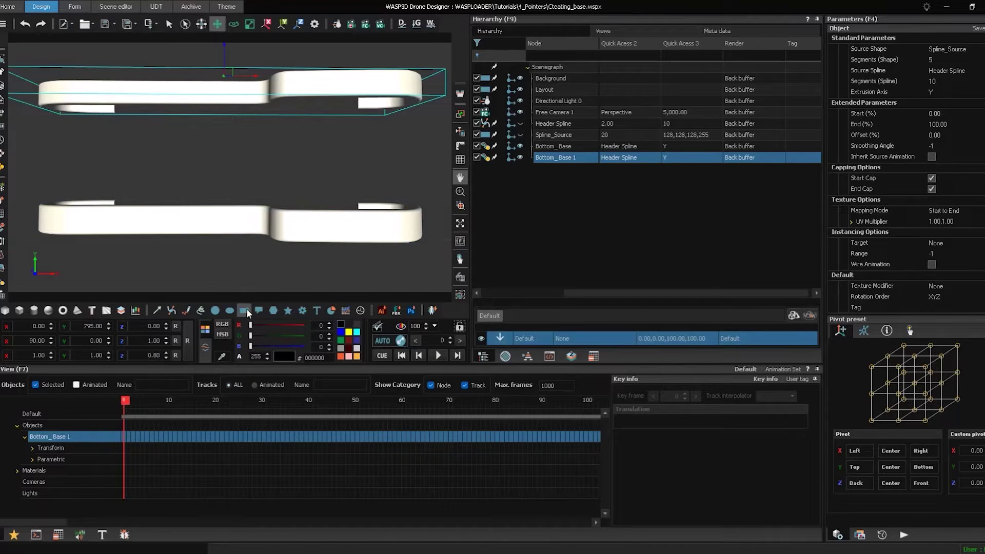
Create a rectangle and a Spline Extrude that uses Rectangle 1 as source shape and Header Spline as source spline
click(245, 309)
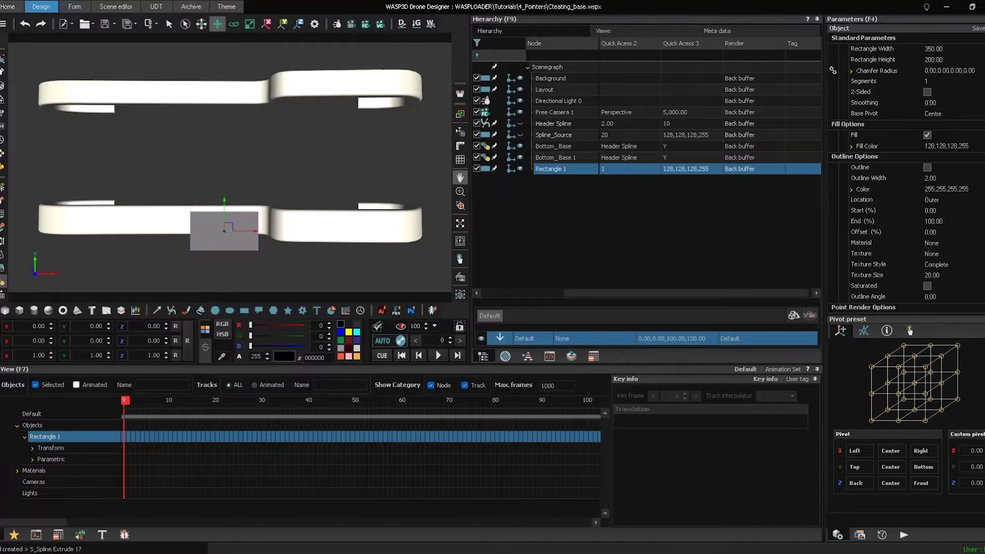
click(2, 281)
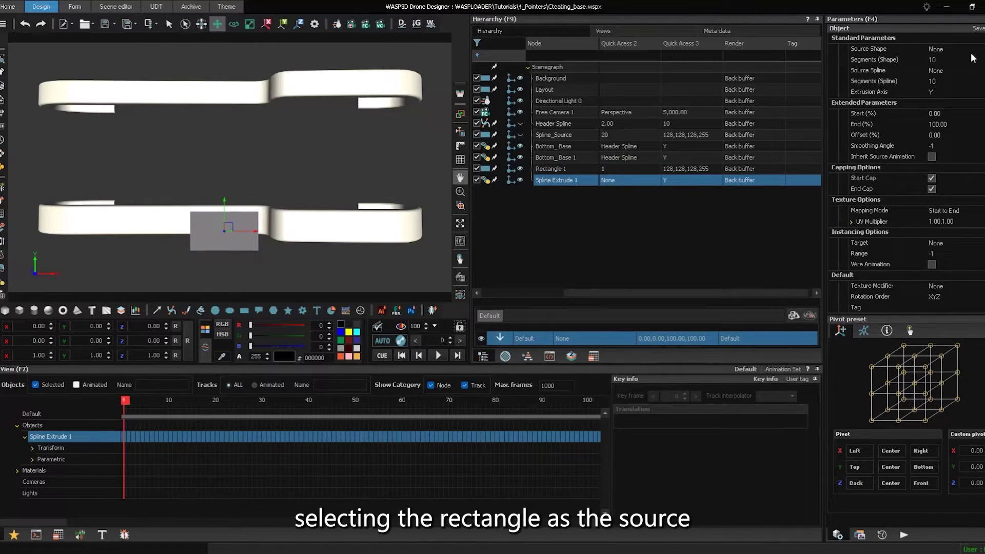
click(941, 49)
click(891, 92)
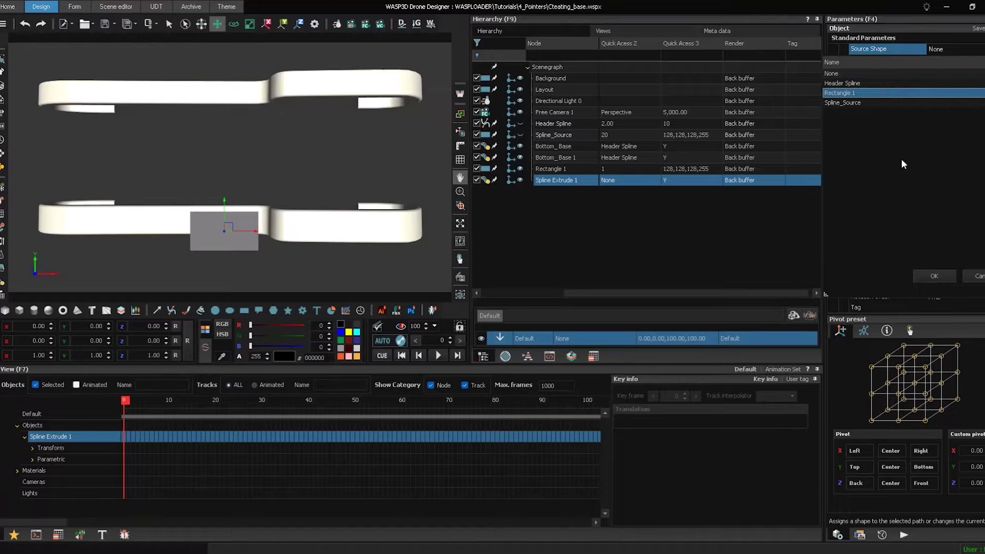
click(936, 275)
click(949, 71)
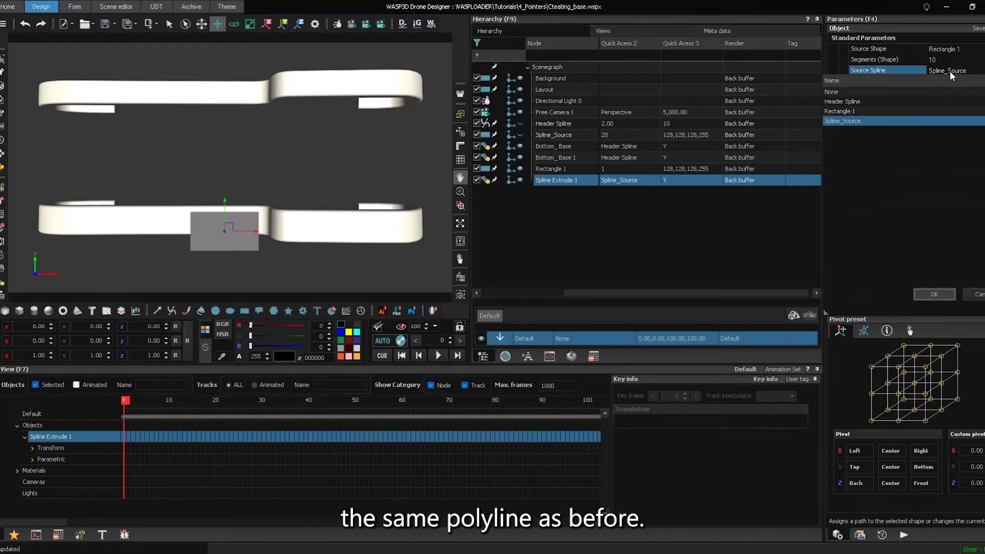
click(916, 102)
click(949, 293)
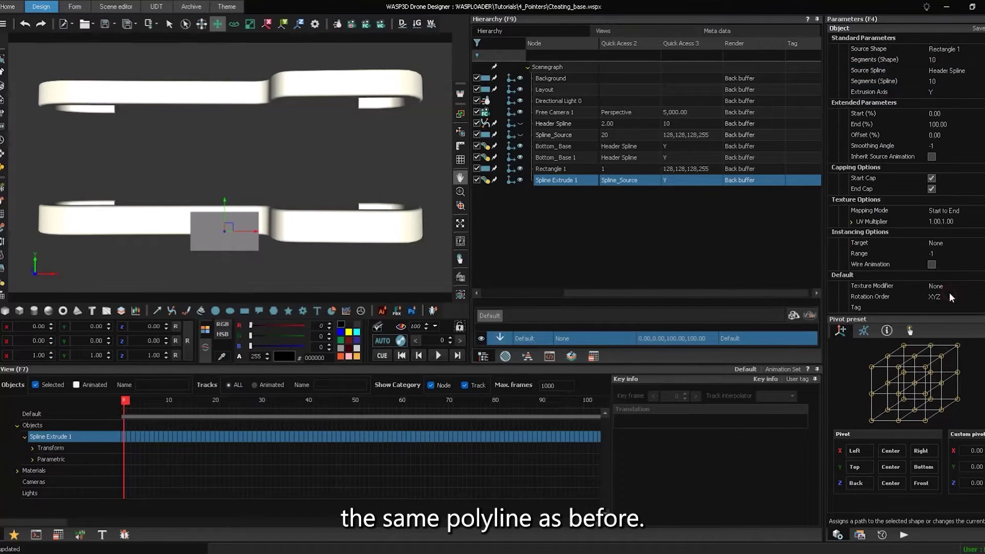
Set the new spline extrude's X rotation to 90 and its Y position to 380, between the two bases
click(37, 341)
text(90)
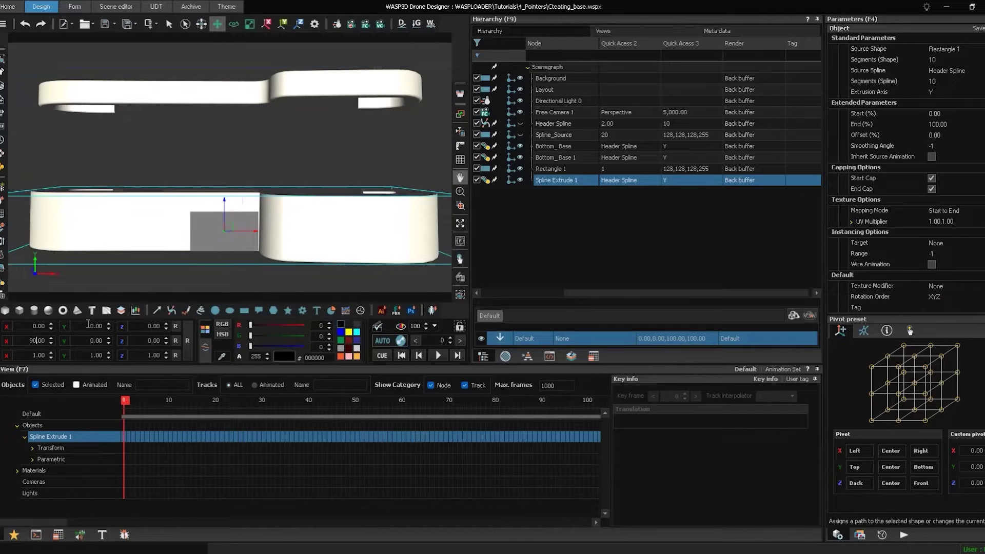
drag(84, 326, 103, 326)
text(380)
key(Return)
Set Rectangle 1's width to 715 and its height to 70
key(Up)
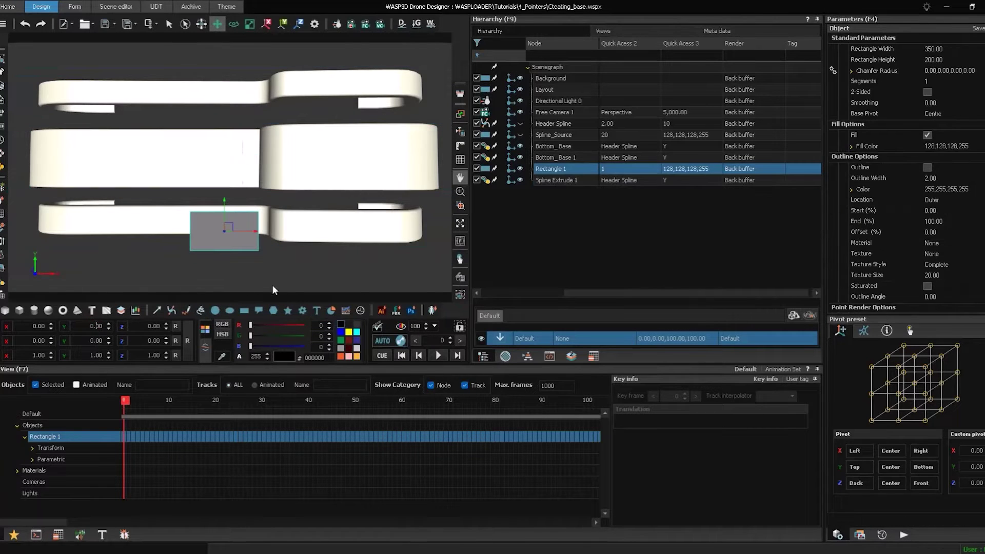
click(938, 49)
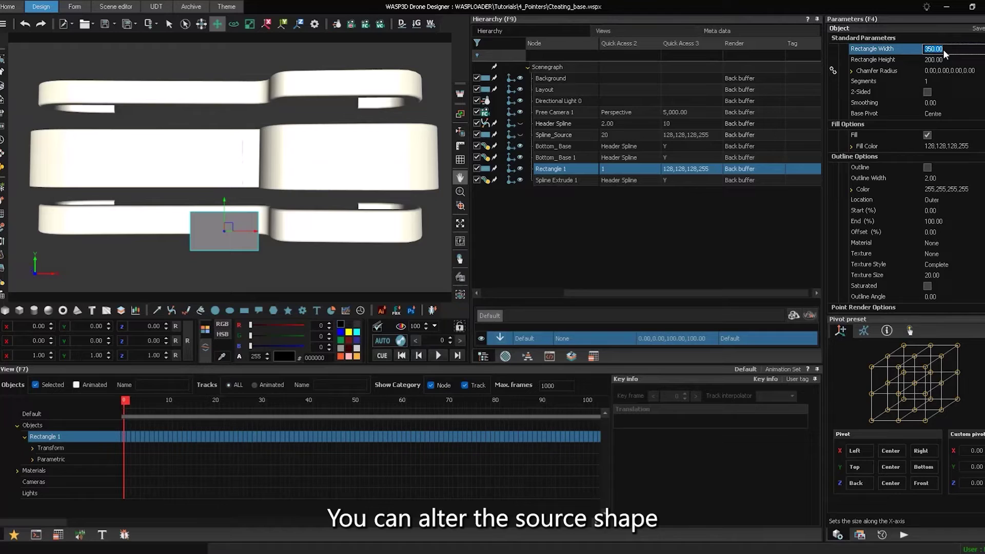
text(715)
click(940, 58)
text(70)
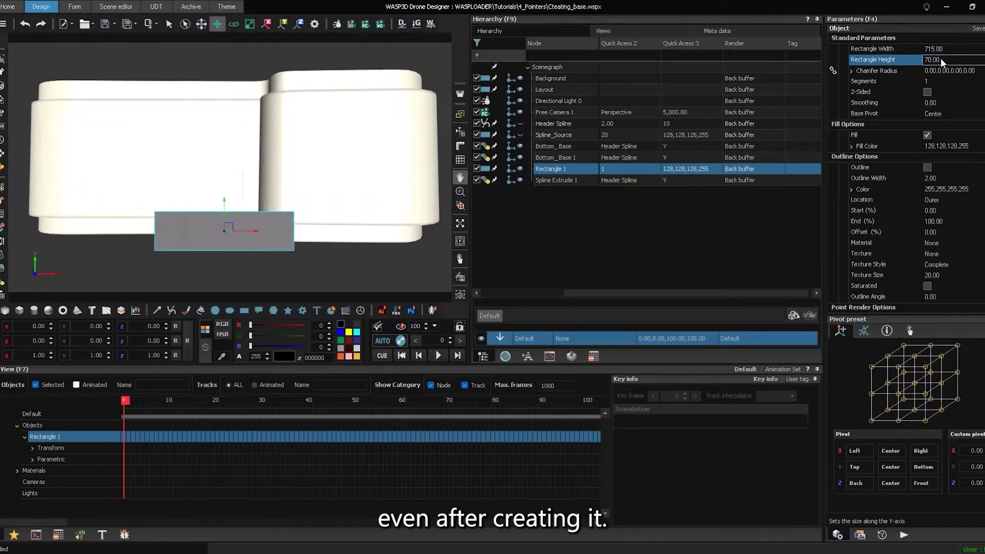
key(Return)
Set both the spline segments and the shape segments of Spline Extrude 1 to 8
click(577, 181)
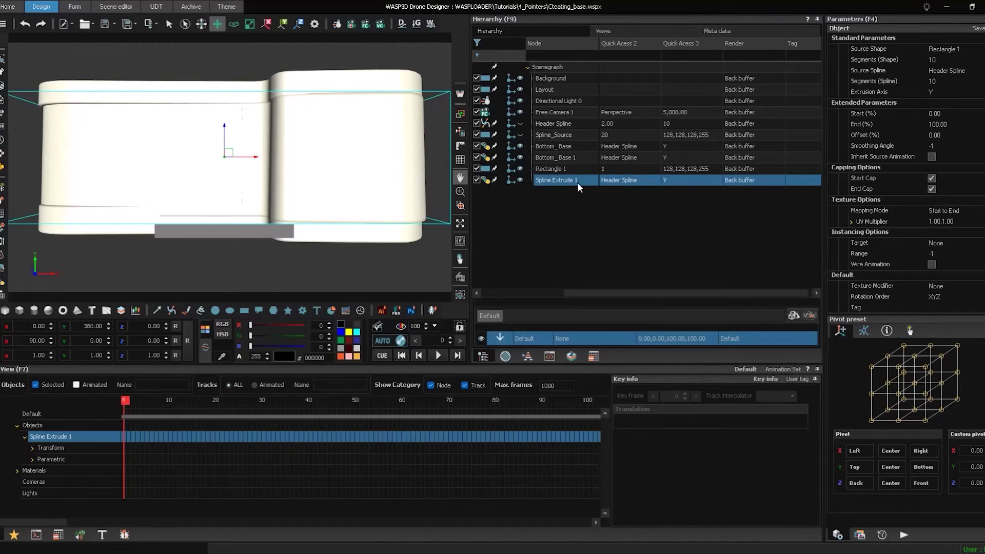
click(948, 81)
text(8)
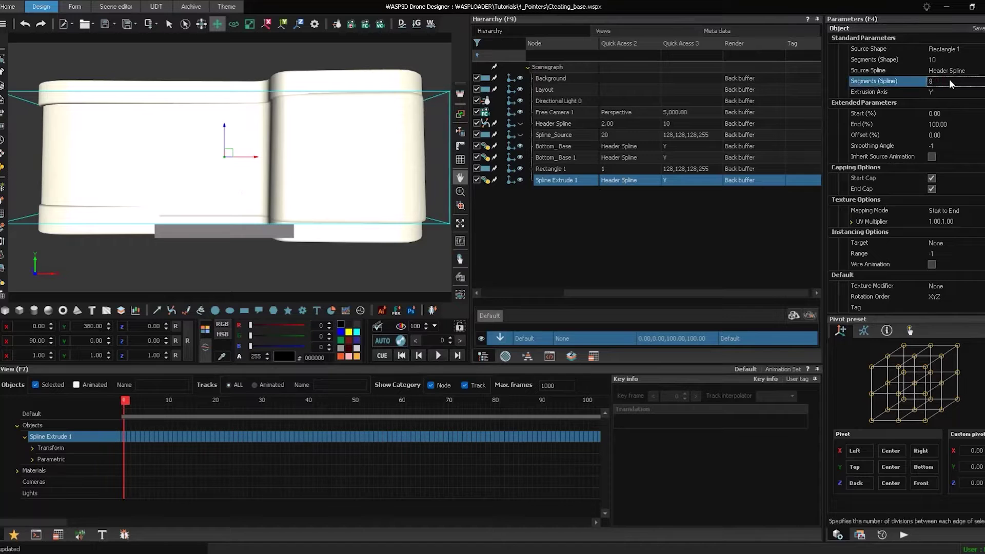
click(940, 59)
text(8)
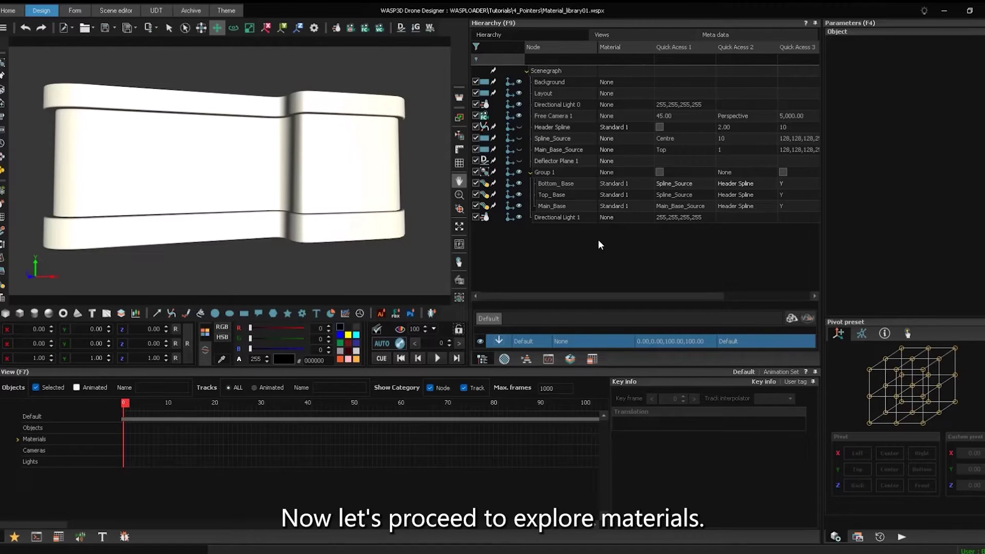
Open the material library and show its Metal category
key(F5)
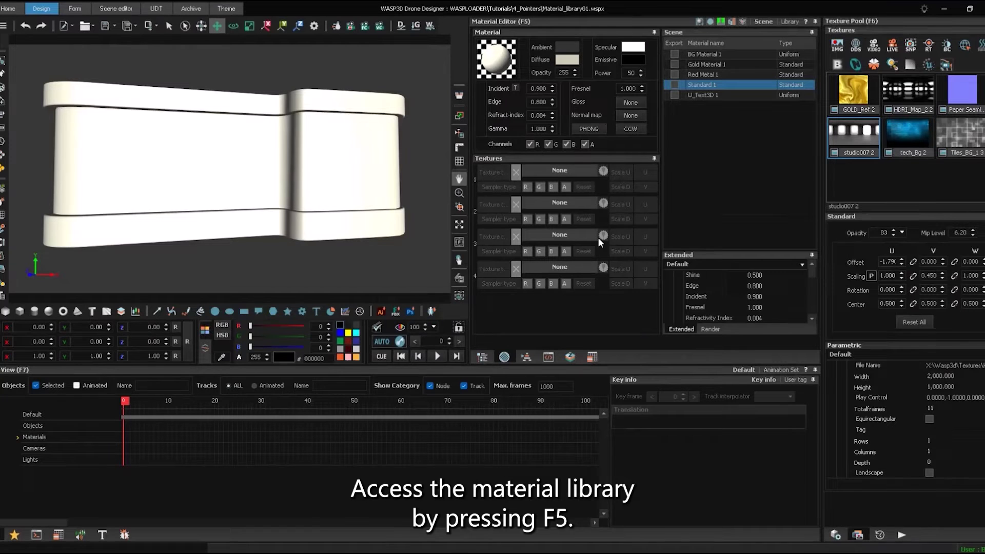
click(788, 22)
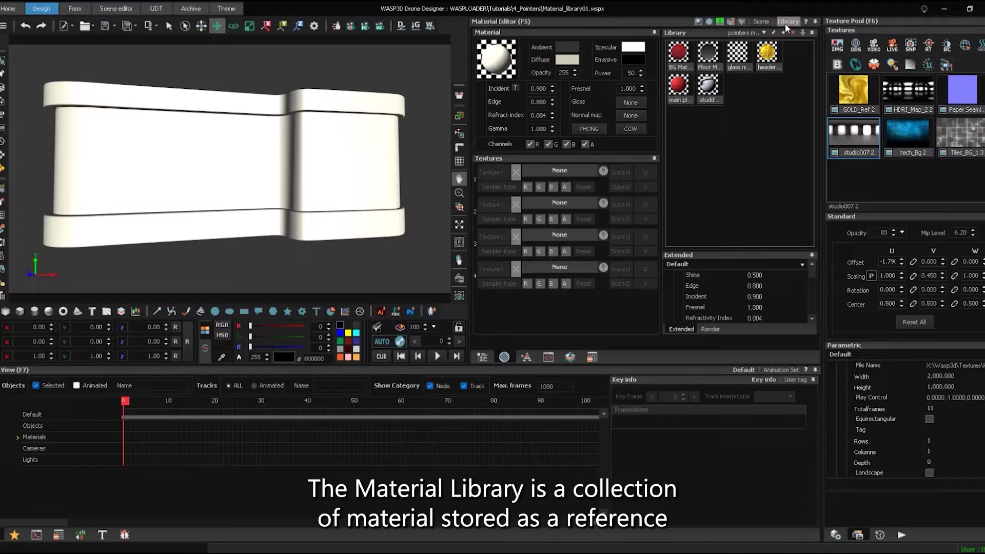
click(765, 33)
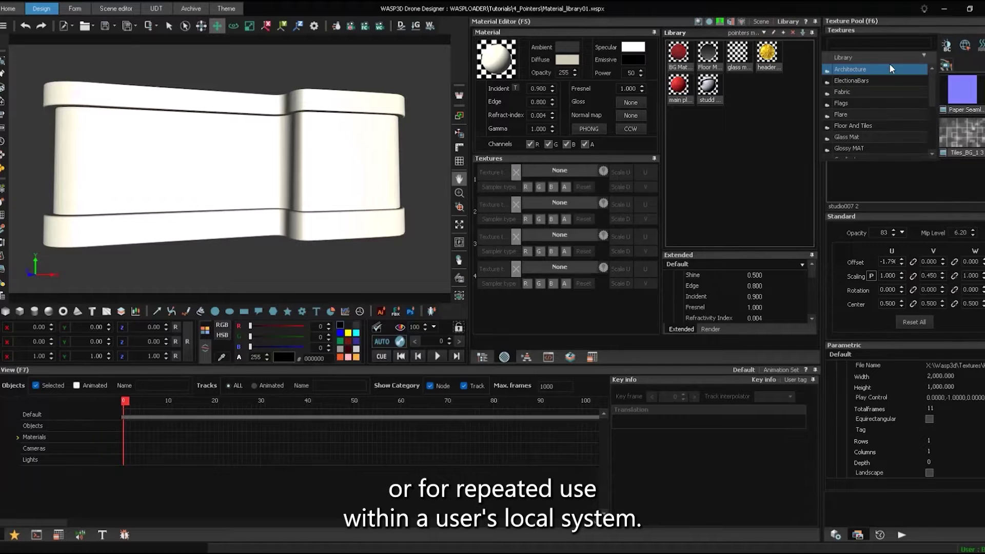
drag(930, 82, 934, 140)
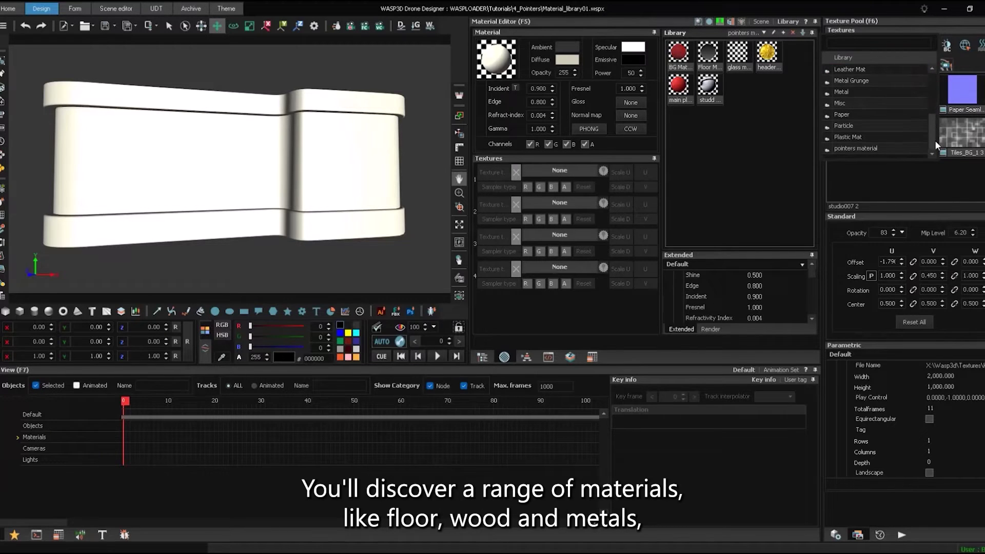
click(850, 94)
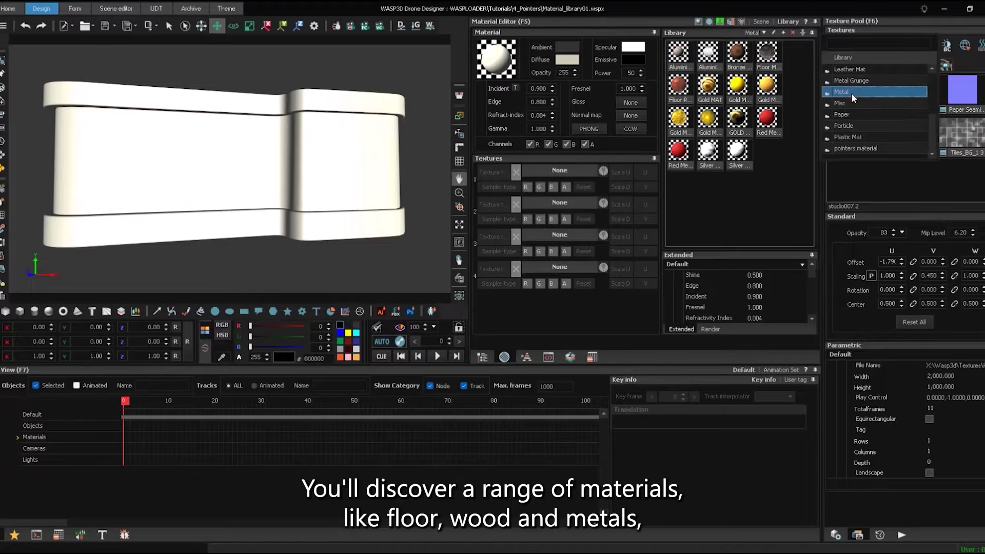
click(765, 196)
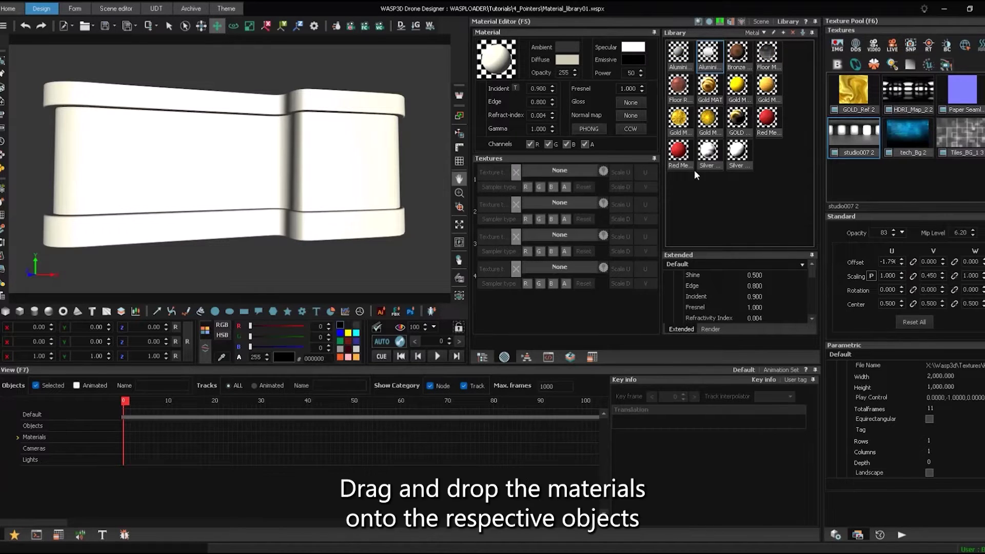
Apply a red metal library material to the main base and a gold one to the top and bottom bases
drag(685, 164, 321, 188)
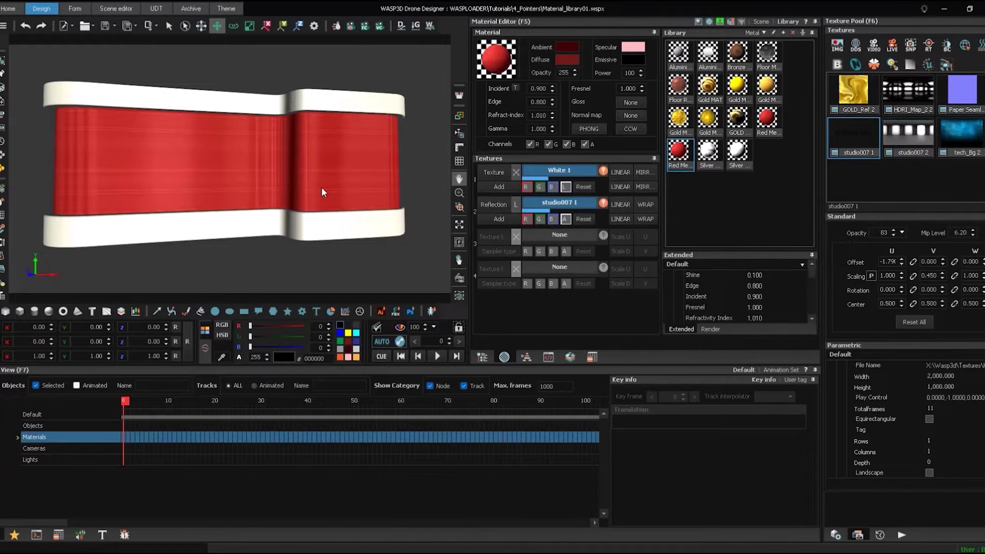
drag(708, 118, 348, 107)
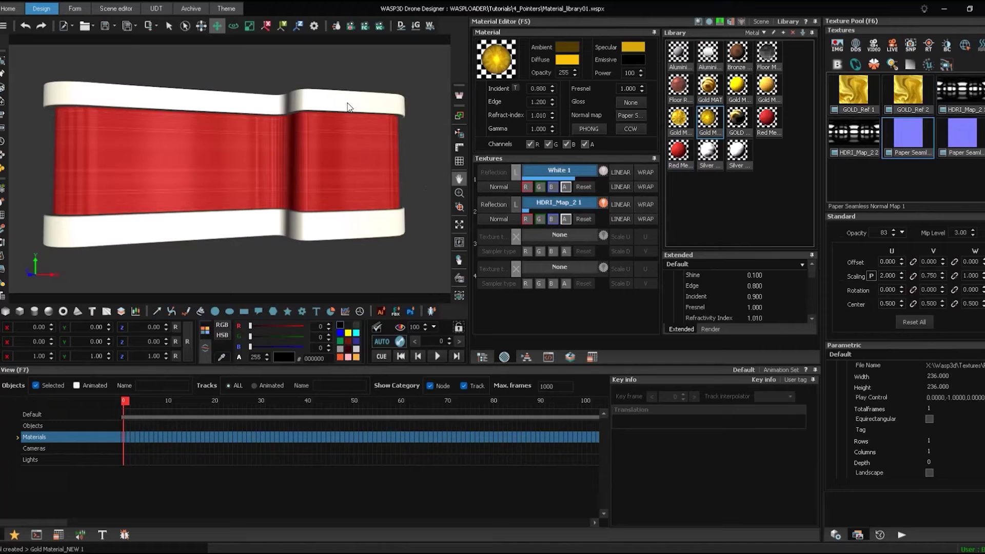
drag(709, 120, 382, 223)
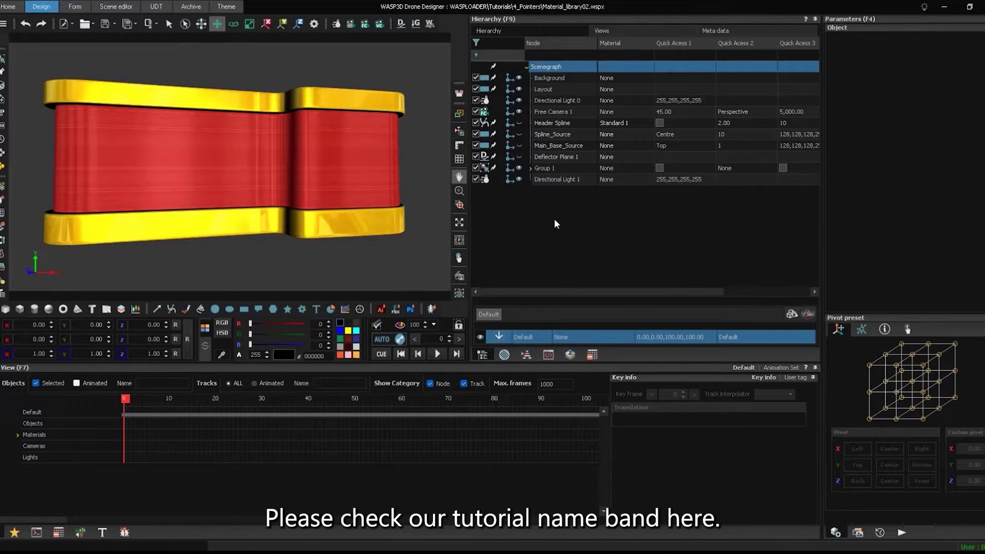
Add the Floor_Reflection element from the 4 pointers favorites folder to the scene
key(F12)
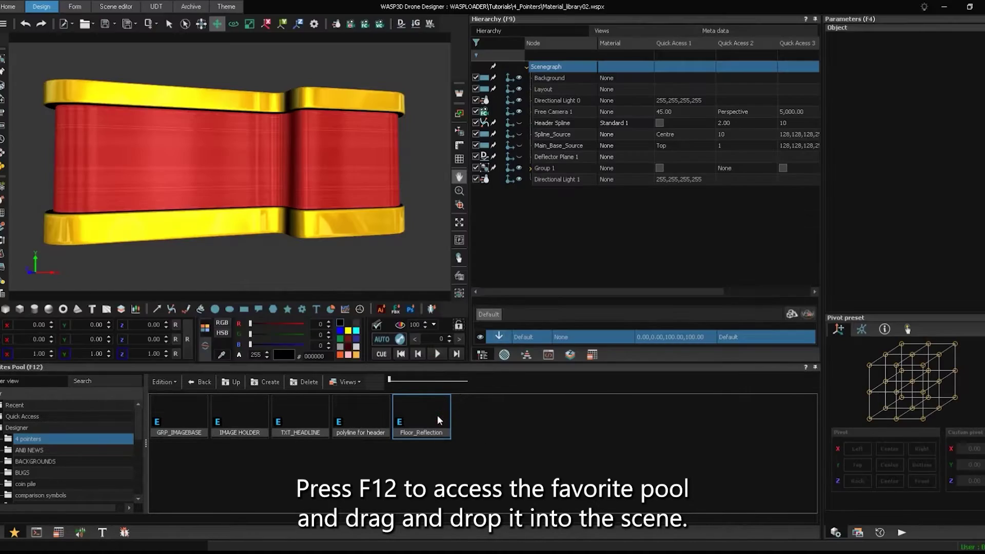
drag(437, 417, 414, 278)
click(524, 420)
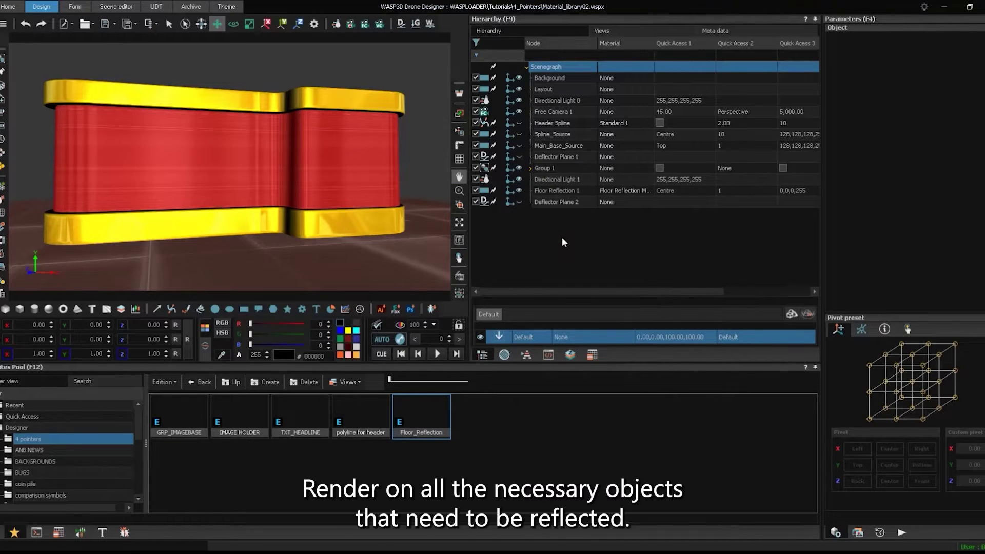
Render Group 1 to Render Texture 1 for the floor reflection, and assign BG Material 1 to the Background
click(549, 166)
right_click(551, 167)
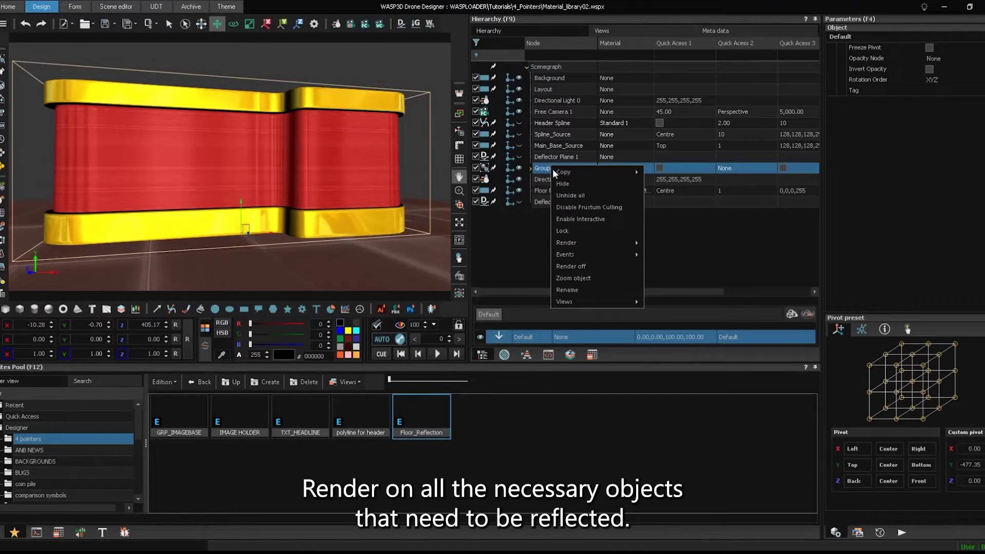
mouse_move(612, 246)
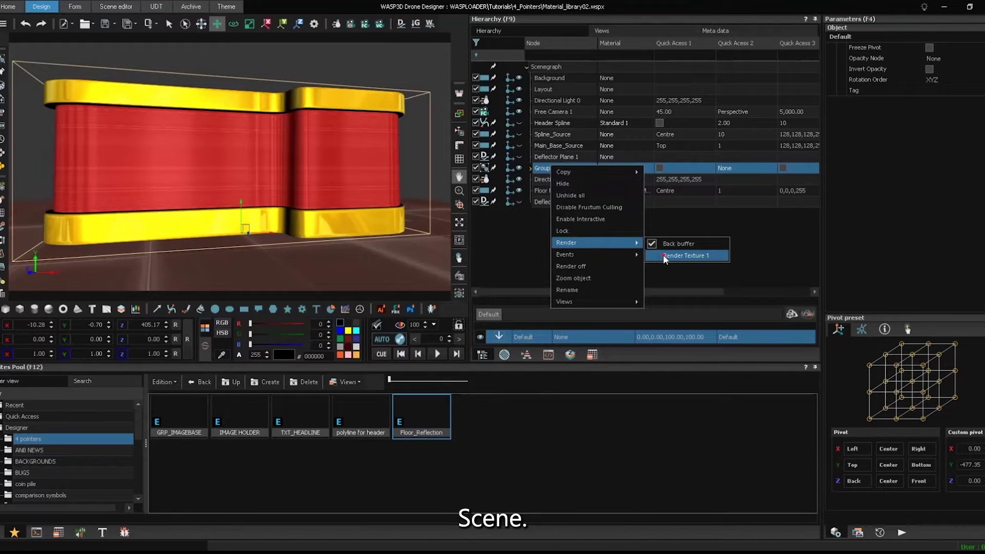
click(680, 257)
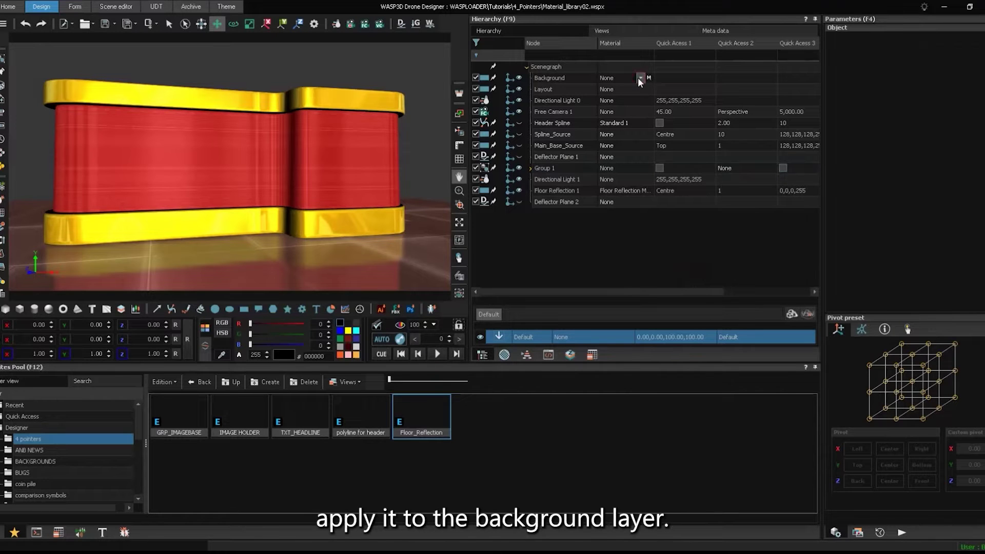
click(638, 78)
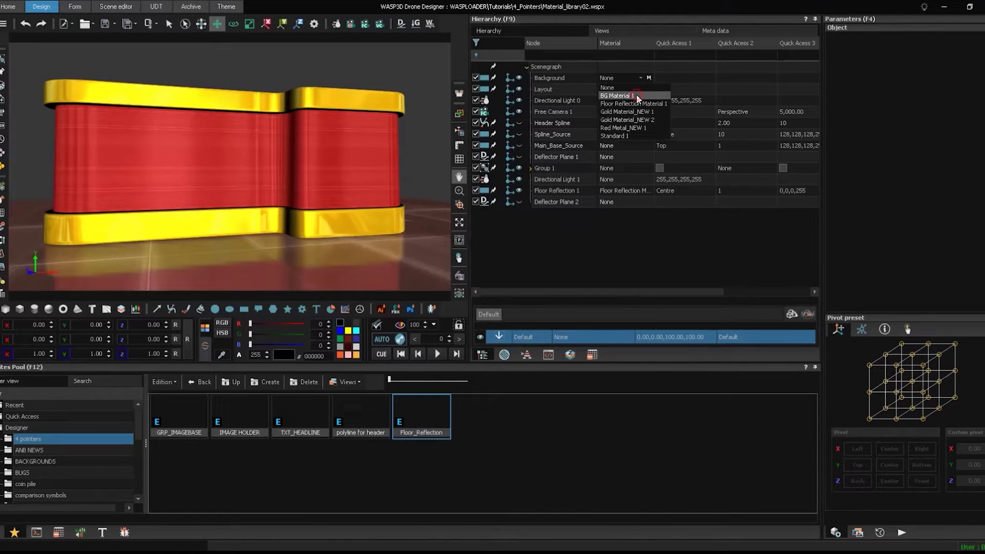
click(636, 95)
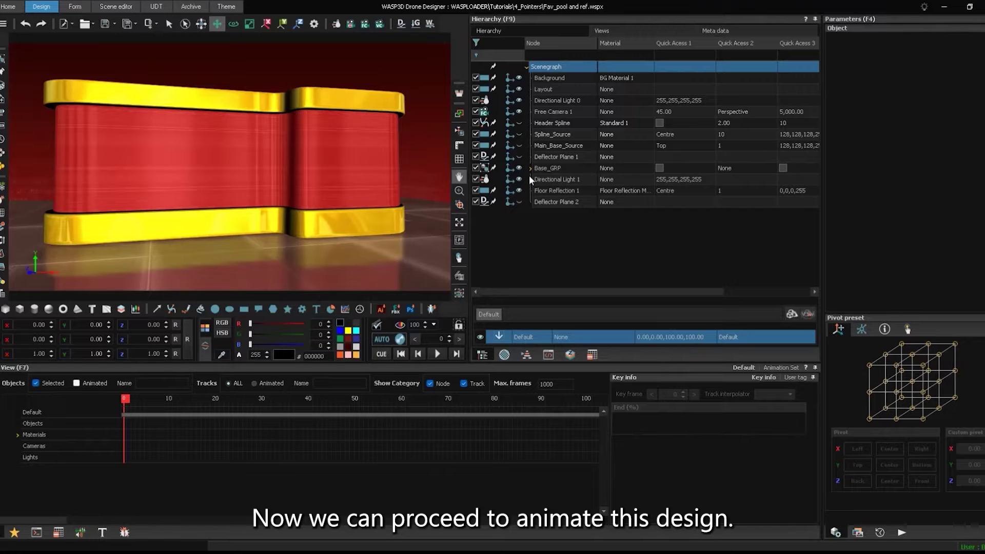
Hide Main_Base in Base_GRP and turn on auto key with Bottom_Base selected
click(529, 168)
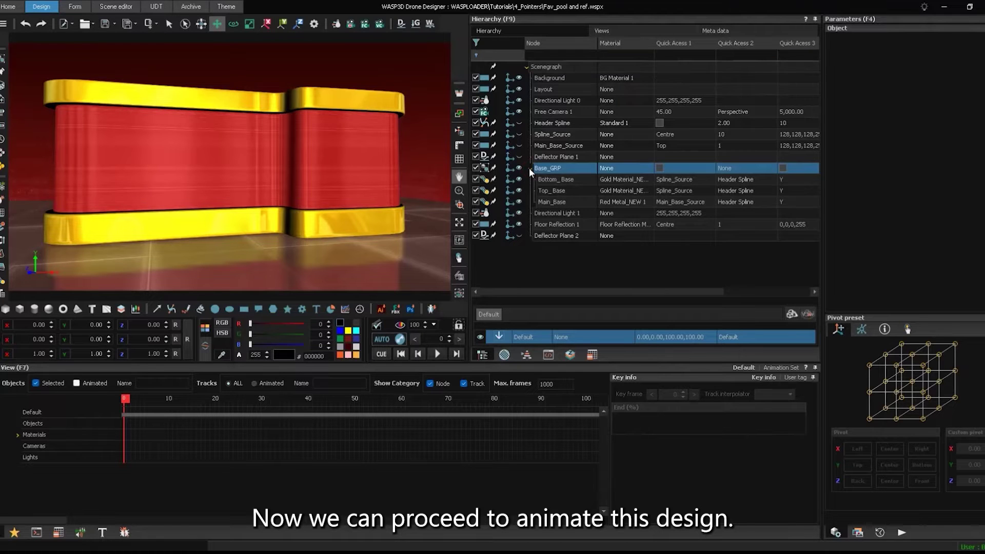
click(519, 201)
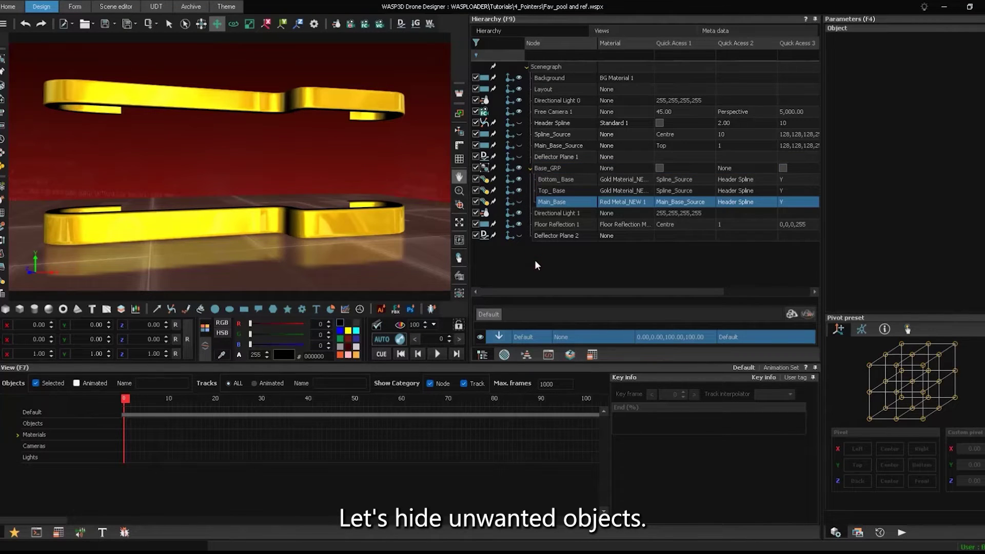
click(547, 179)
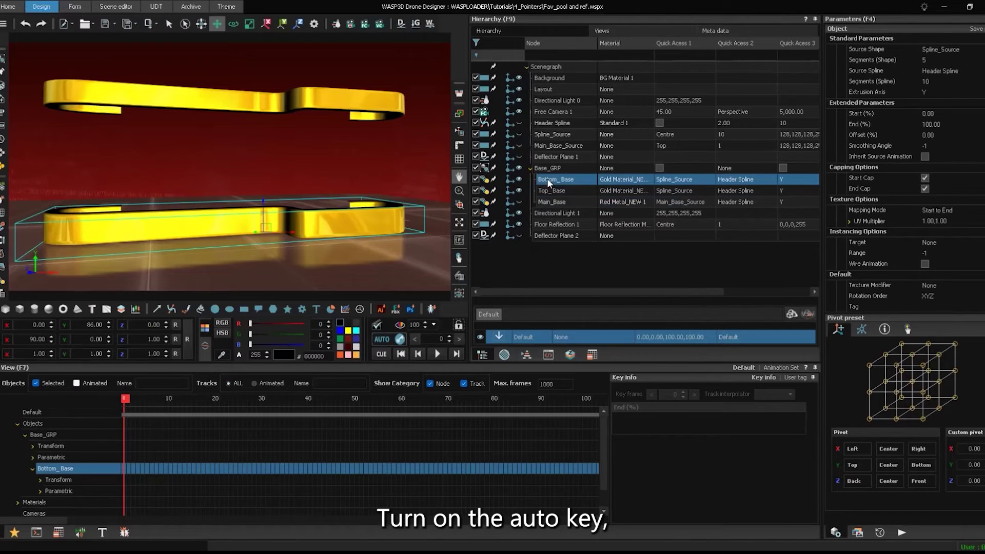
click(381, 339)
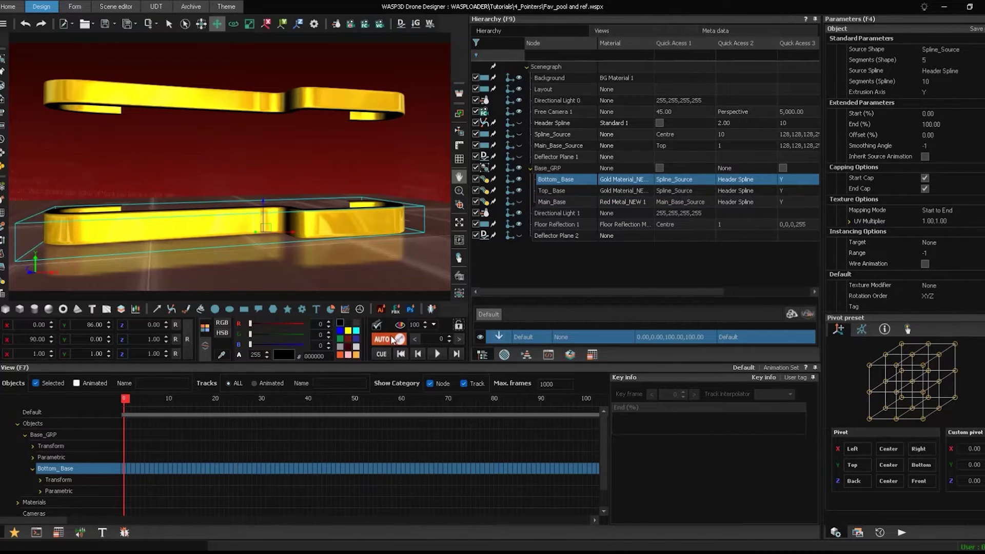
Keyframe Bottom_Base's End (%) at 0 on frame 0 and at 100 on frame 25
double_click(942, 125)
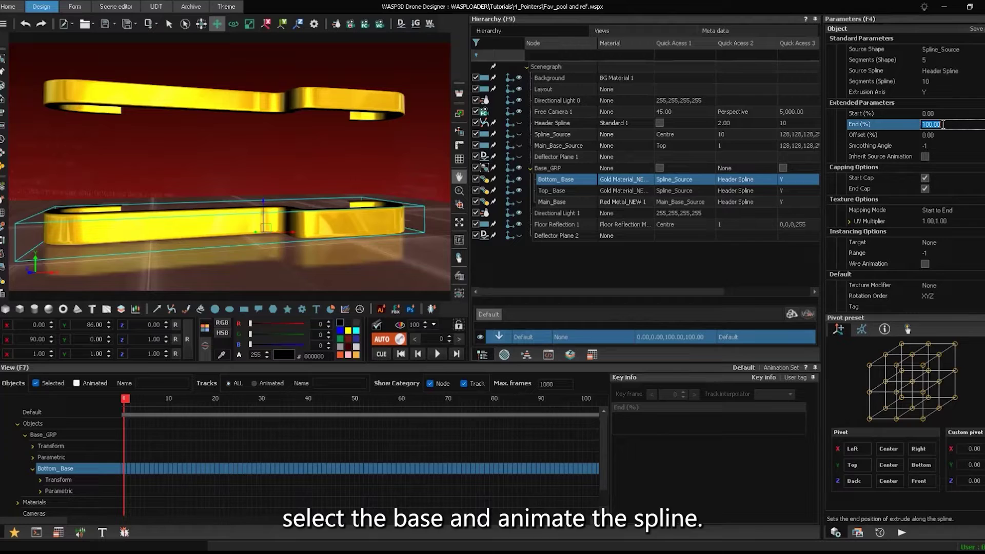
text(0)
key(Return)
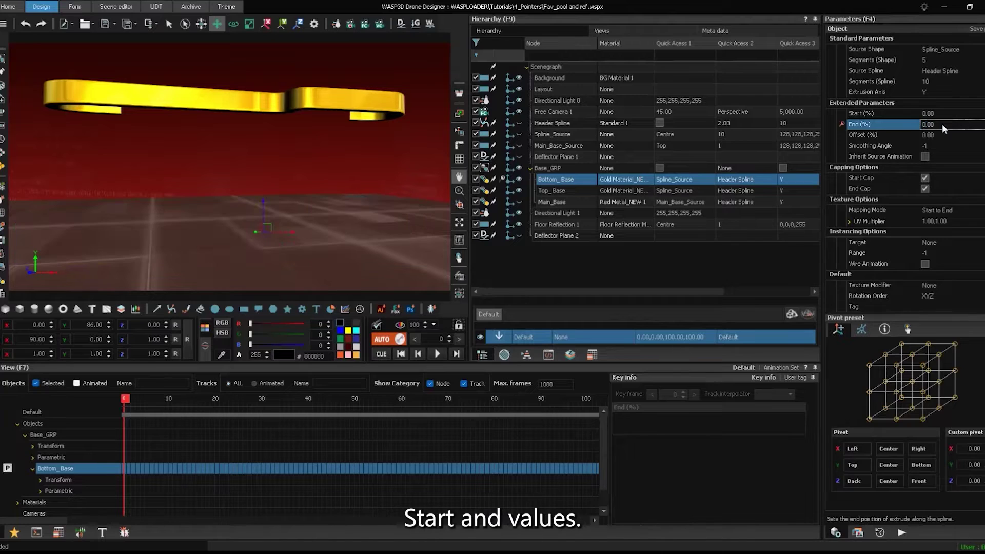
double_click(440, 339)
text(25)
key(Return)
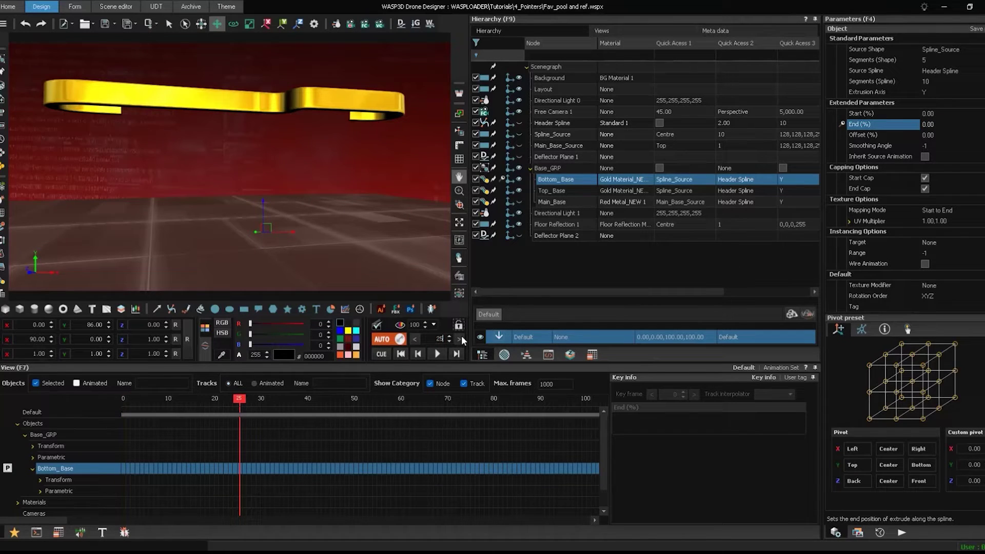
double_click(941, 124)
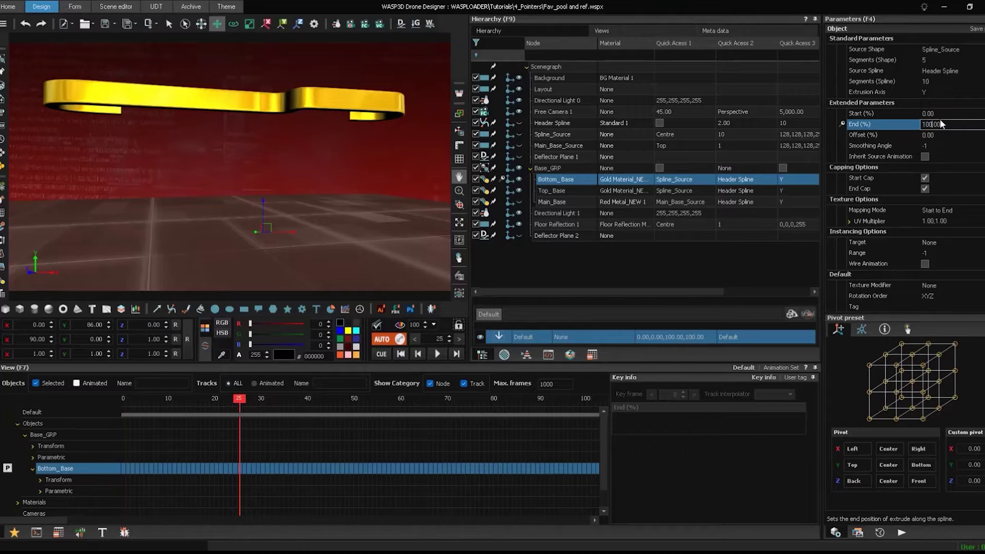
key(Return)
Keyframe Top_Base on frame 22 with a Y position of 60 and a visibility of 0
click(565, 190)
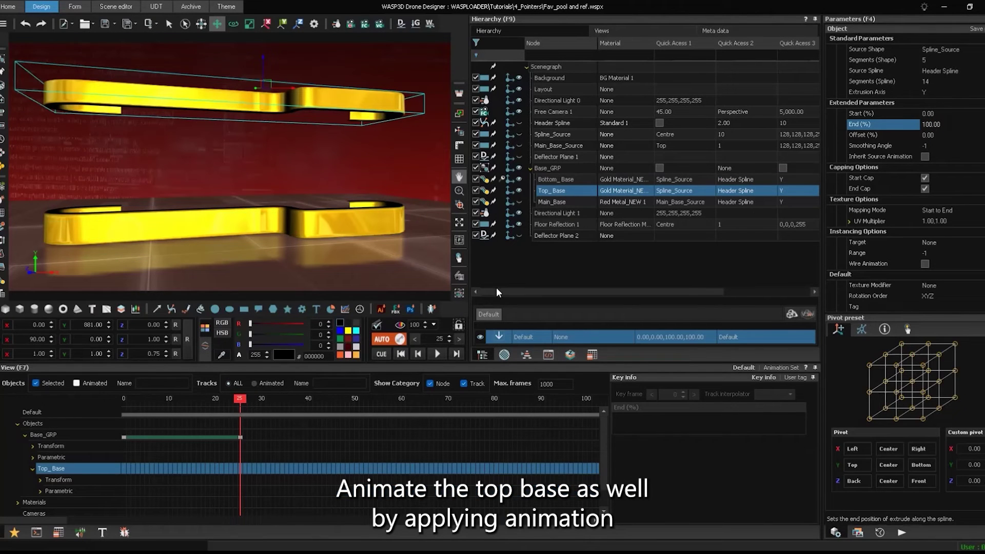
text(22)
key(Return)
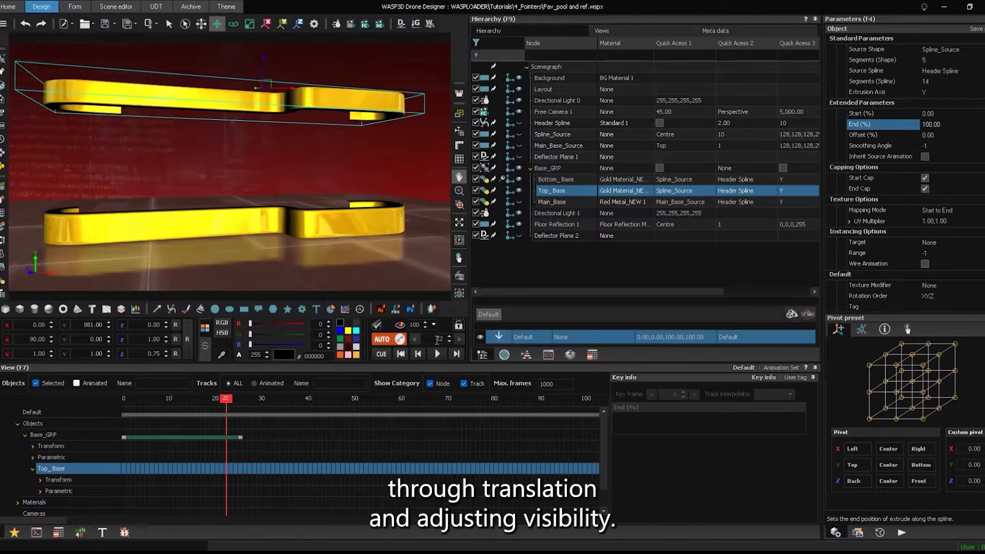
double_click(90, 325)
text(60)
key(Return)
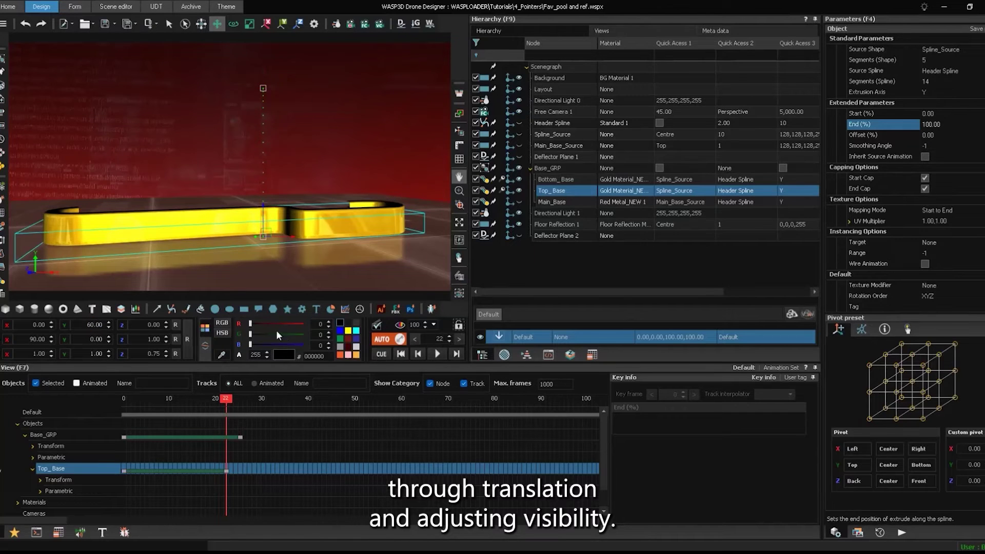
click(400, 324)
Keyframe Top_Base on frame 35 with a Y position of 240 and a visibility of 100
double_click(439, 339)
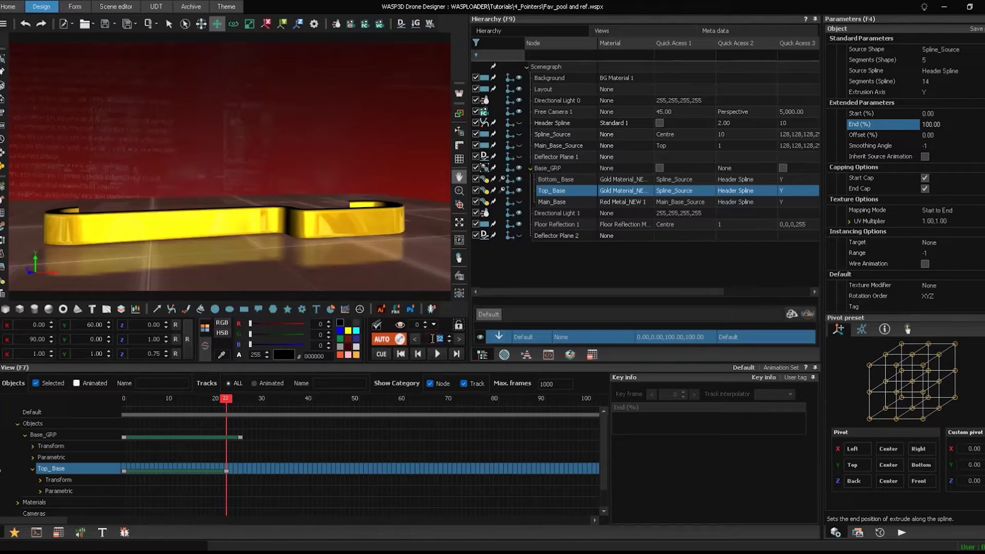
text(35)
key(Return)
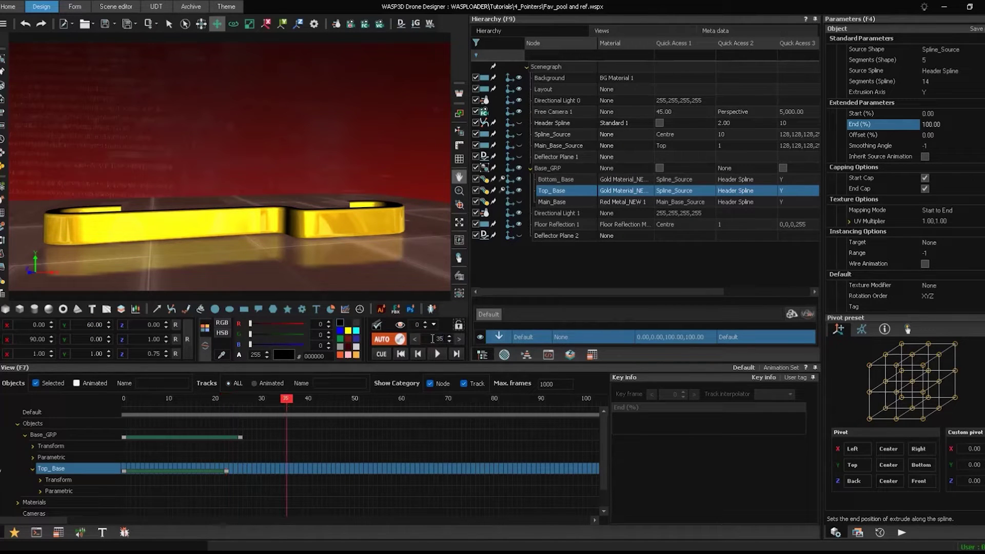
double_click(89, 324)
text(240)
click(401, 325)
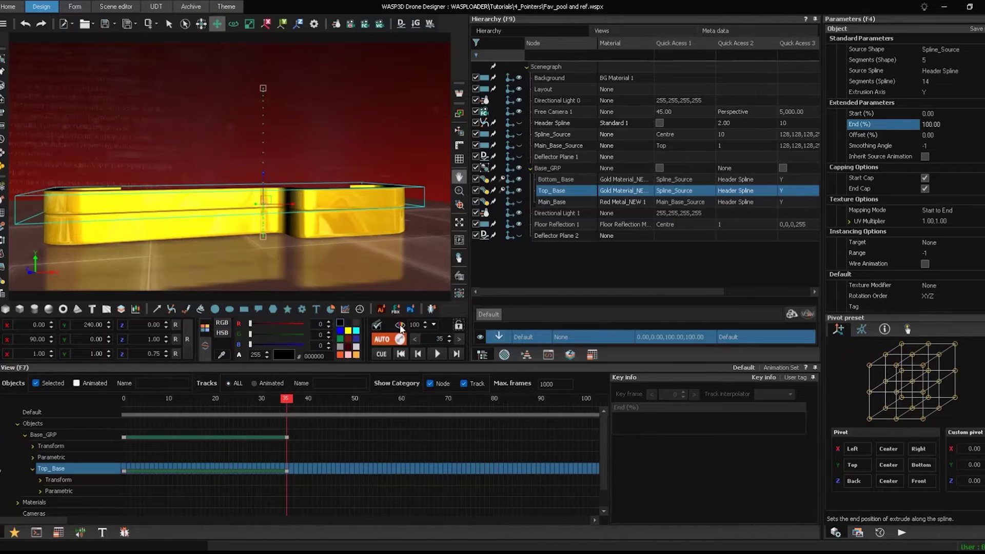
scroll(429, 338, up, 10)
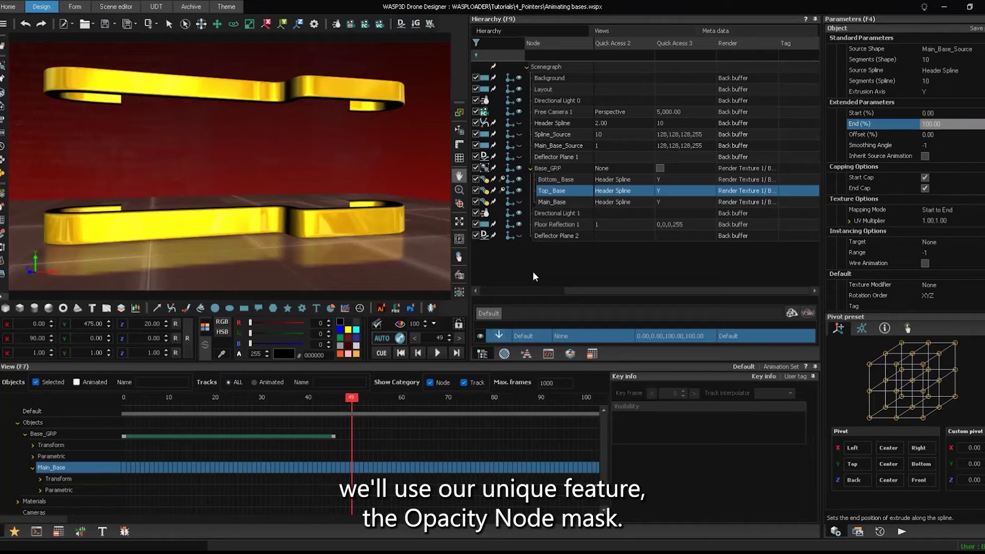
Show Main_Base and add a 2D rectangle, placing it at a Y position of 500 while working in the front view
click(518, 202)
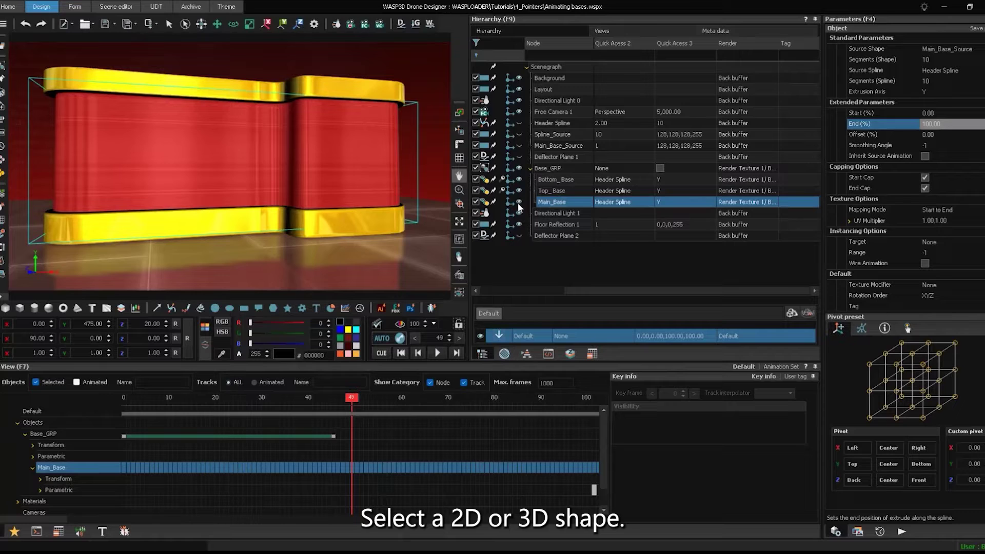
click(245, 308)
right_click(257, 209)
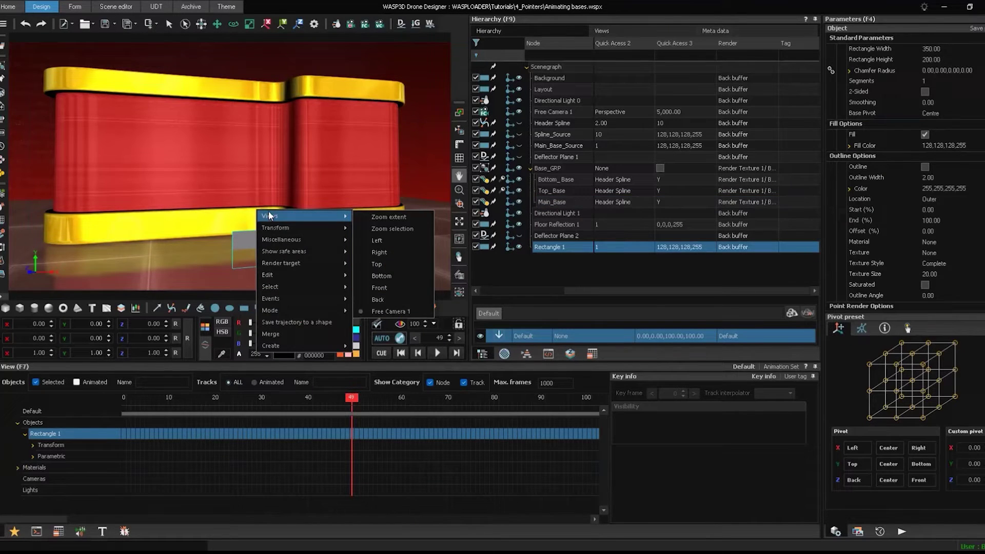
click(414, 288)
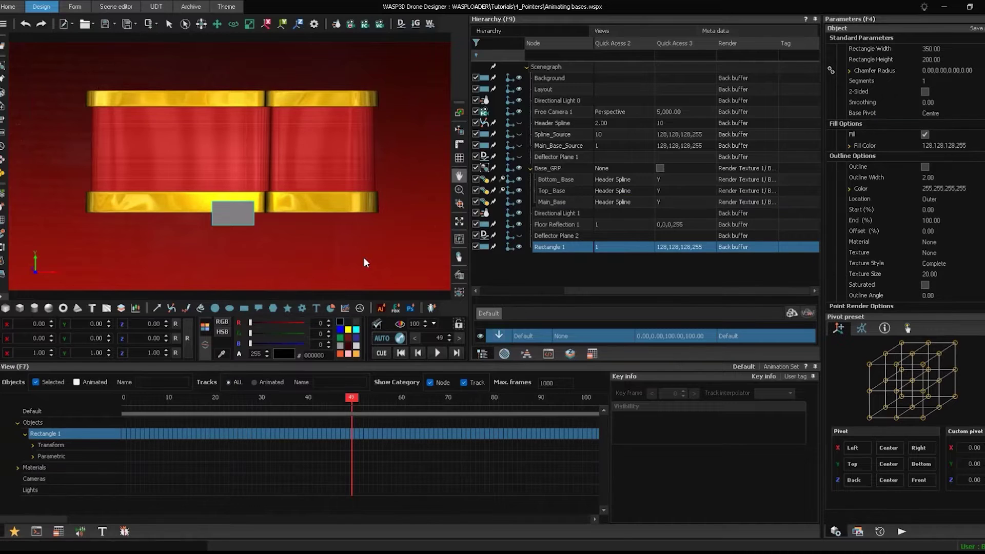
double_click(96, 323)
text(500)
key(Return)
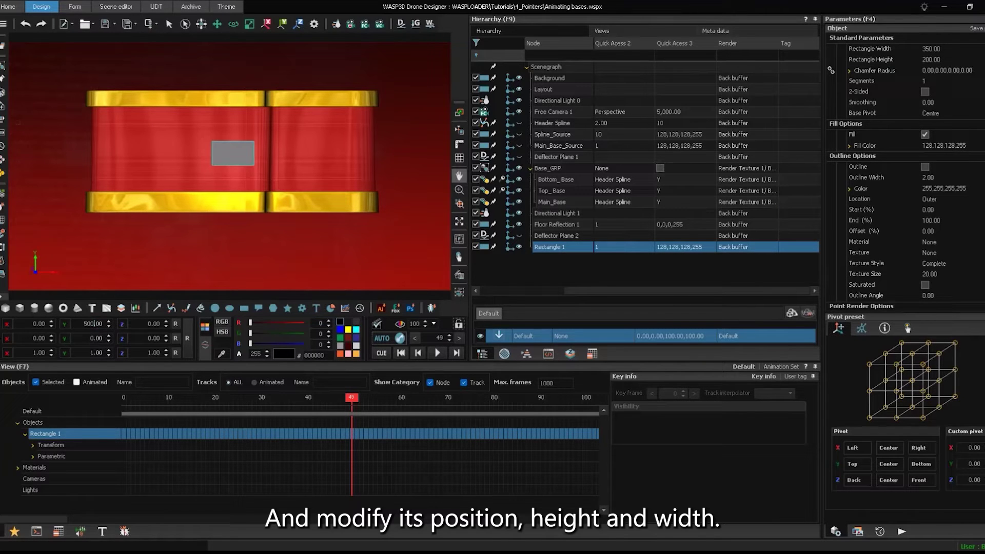
Set Rectangle 1's width to 3500 and its height to 800
double_click(938, 49)
text(3500)
key(Return)
double_click(936, 60)
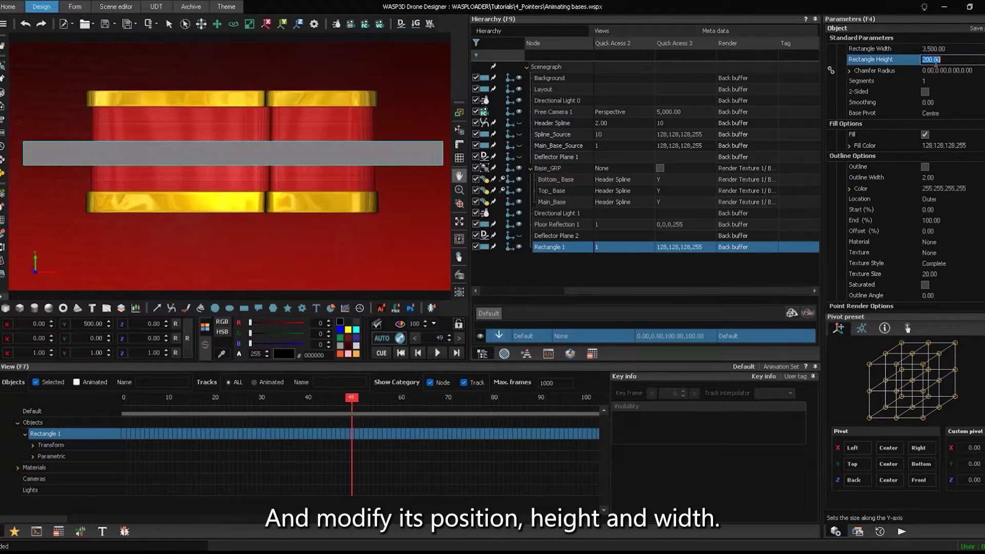
text(800)
key(Return)
Return to the Free Camera 1 view and nest Rectangle 1 under Top_Base so it inherits the animation
right_click(337, 161)
mouse_move(354, 165)
click(471, 263)
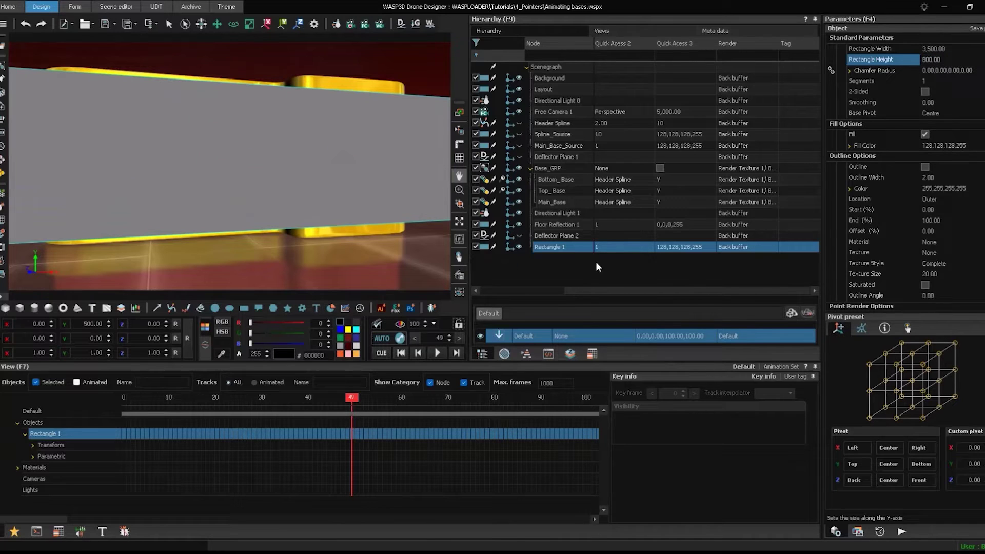
drag(570, 248, 562, 192)
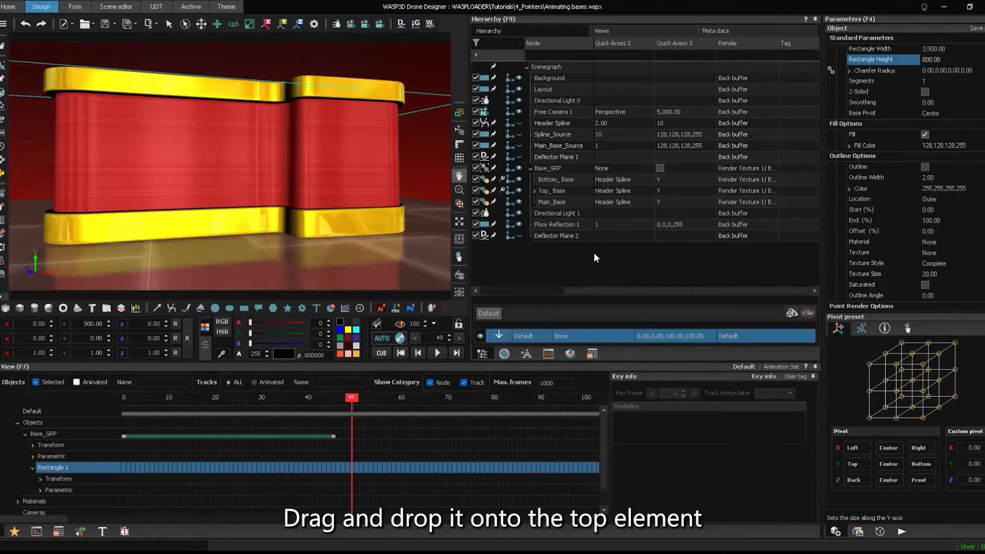
click(534, 191)
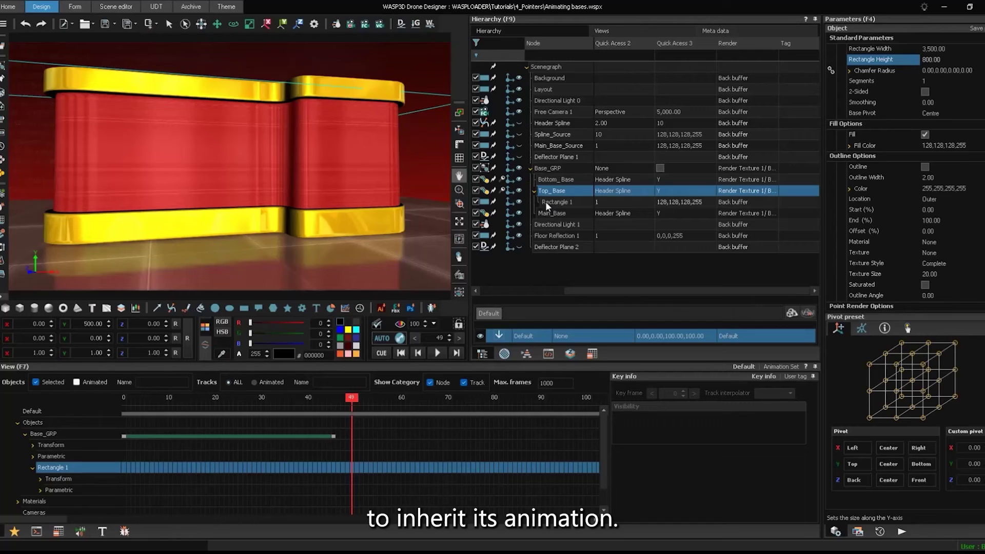
Set Rectangle 1's X rotation to -90, its Z position to 680 and its Y position to 0
click(547, 202)
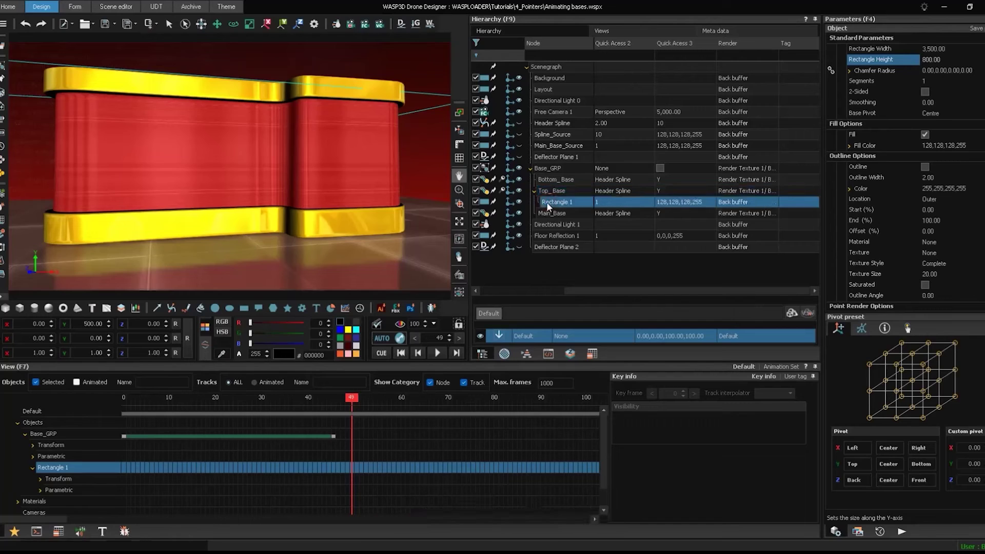
click(34, 339)
text(-90)
click(142, 325)
text(680)
key(Return)
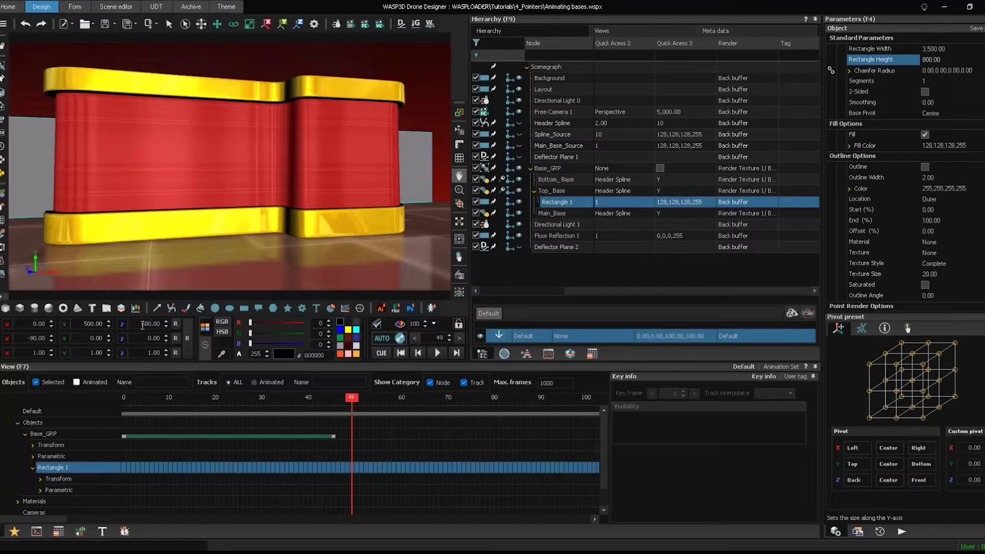
click(103, 324)
text(0)
key(Return)
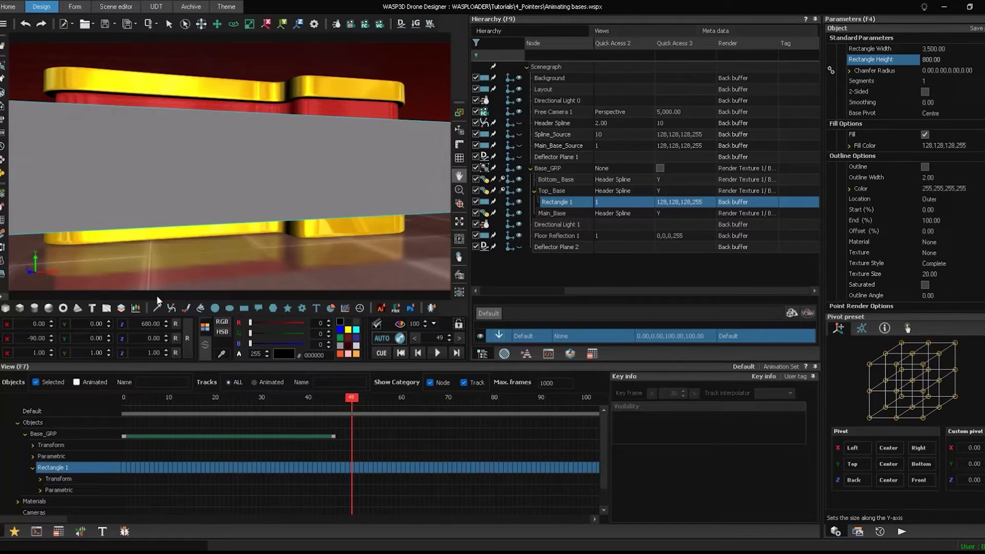
Set Rectangle 1's height to 1294 with the timeline at frame 48
mouse_move(351, 398)
mouse_down()
mouse_move(171, 400)
mouse_move(347, 395)
mouse_up()
click(940, 60)
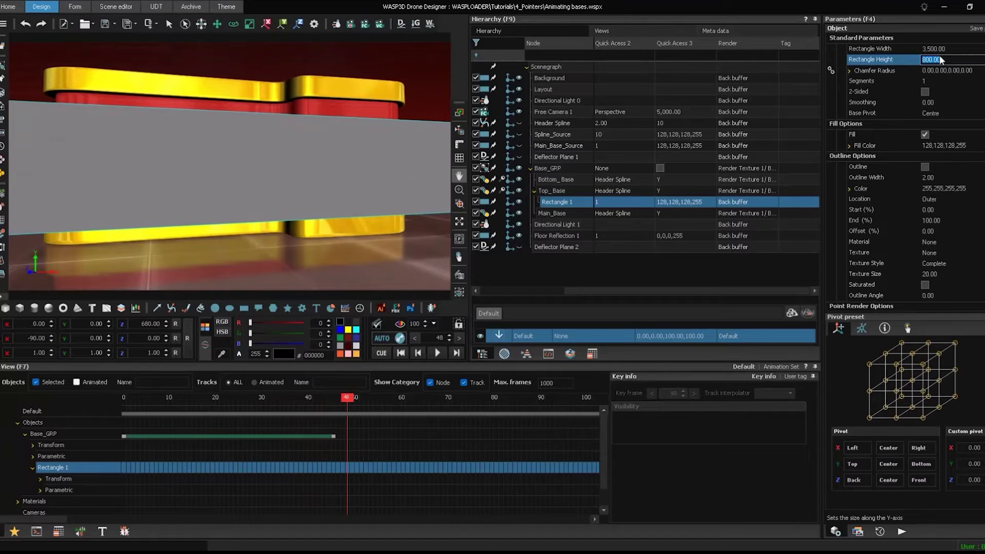
text(1294)
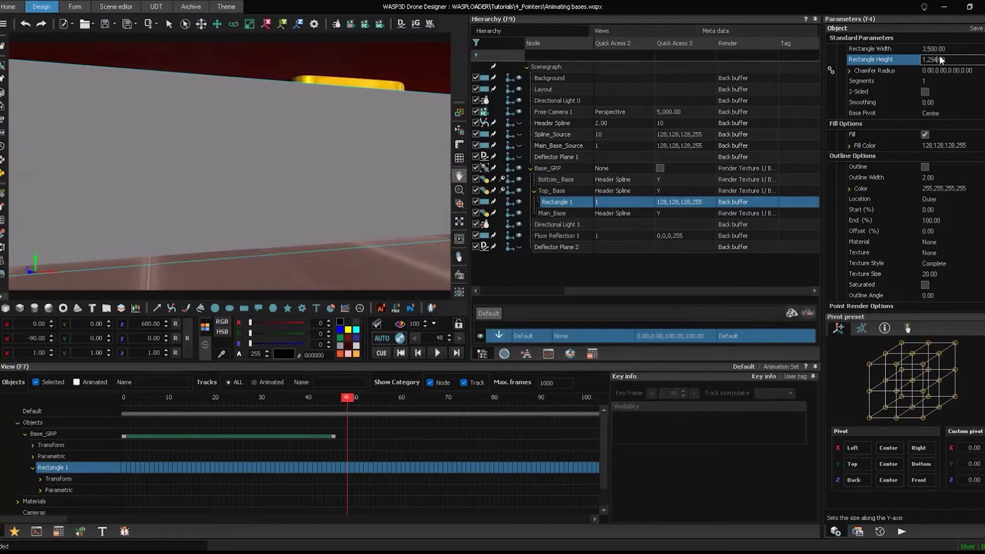
Group Main_Base and assign Rectangle 1 as the new group's opacity node
click(549, 214)
key(ctrl+g)
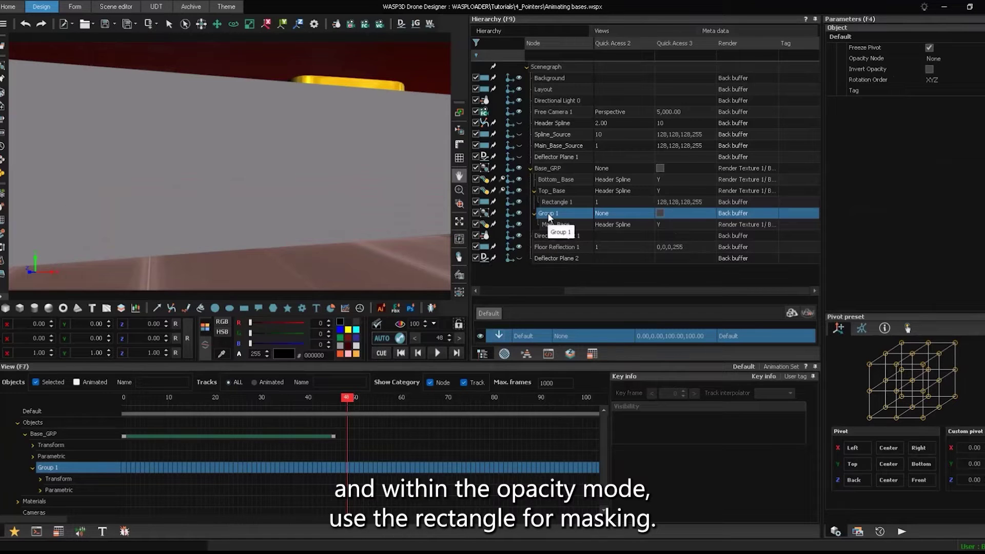
click(951, 60)
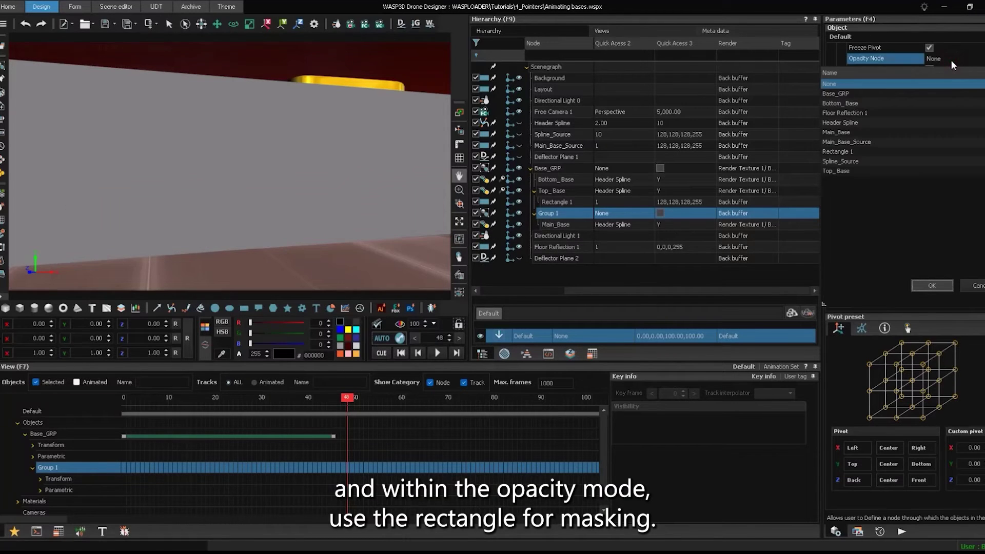
click(863, 152)
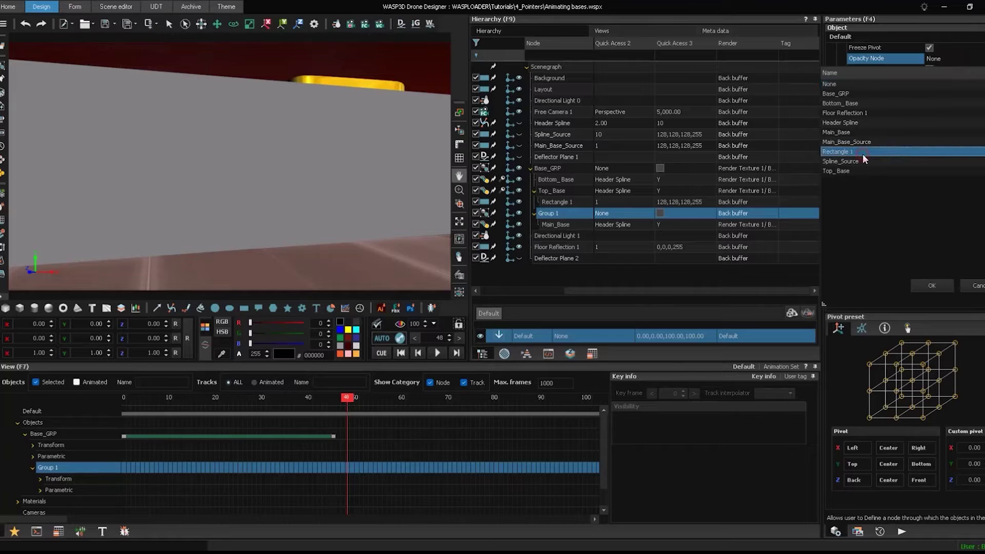
click(921, 283)
Hide Rectangle 1 and play back the masked Main_Base animation
click(518, 203)
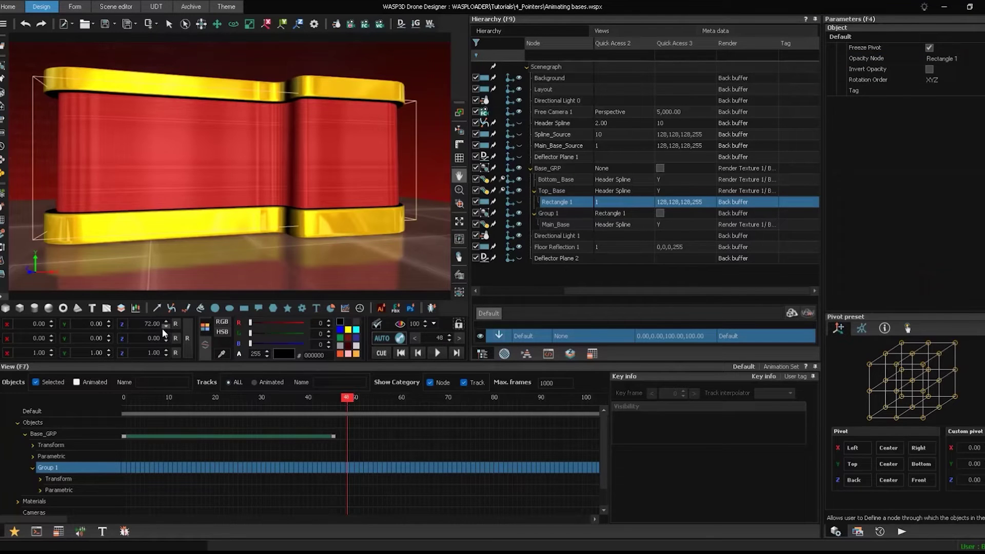
mouse_move(346, 395)
mouse_down()
mouse_move(100, 404)
mouse_move(340, 399)
mouse_up()
click(437, 352)
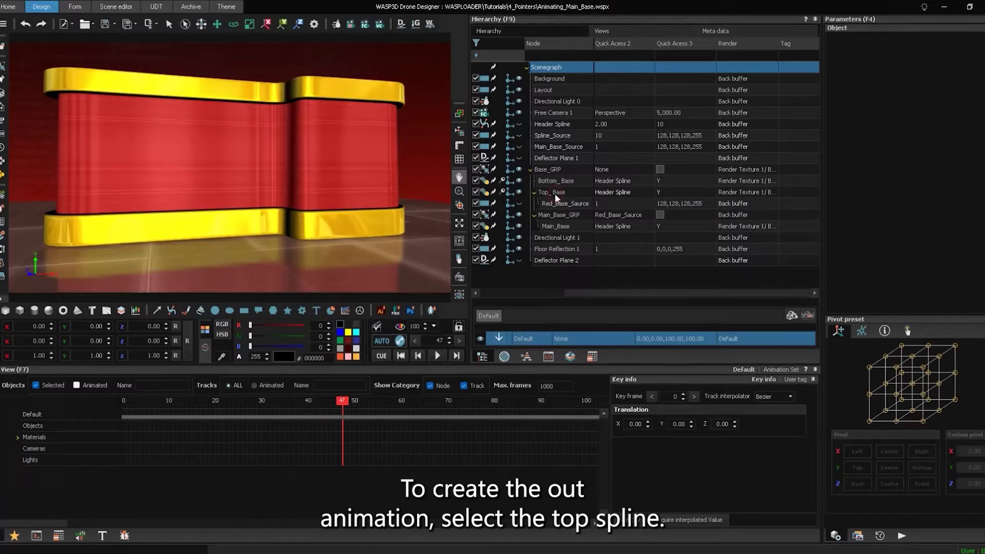
List the animated objects and tracks, and copy Top_Base's translation key from frame 45 to frame 47
click(555, 194)
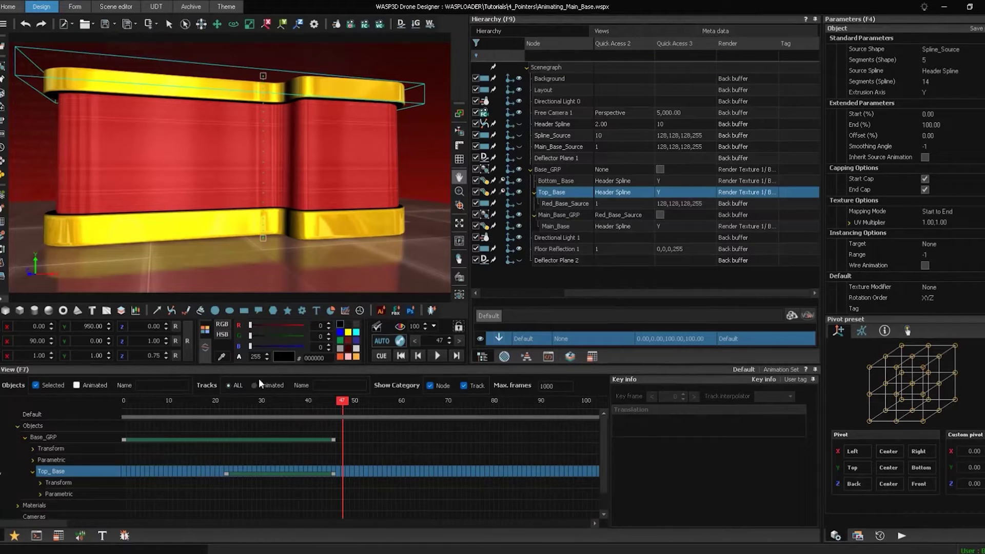
click(77, 385)
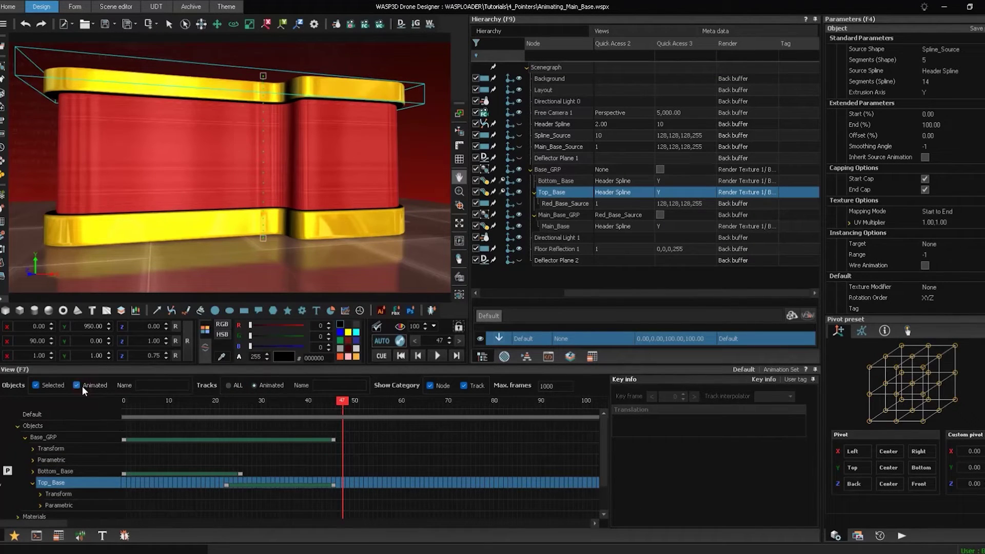
click(40, 493)
click(334, 506)
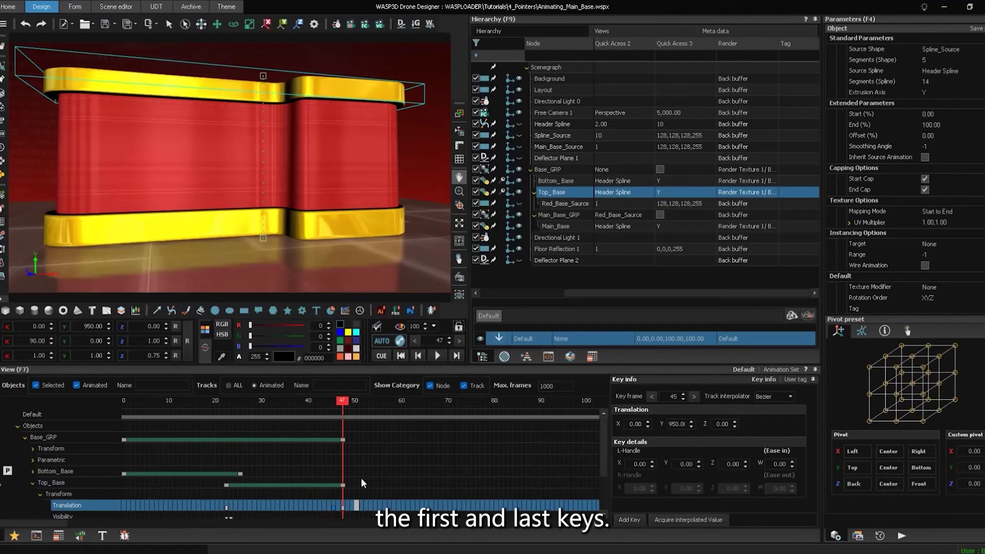
Copy Top_Base's first translation key, on frame 22, to frame 60 and play back the out animation
drag(360, 400, 403, 400)
click(226, 507)
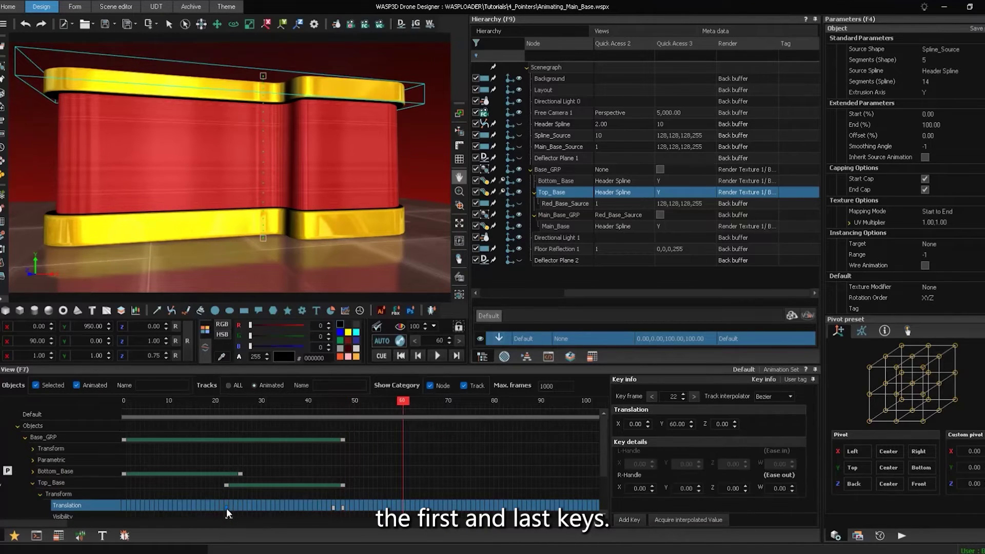
key(ctrl+v)
click(388, 353)
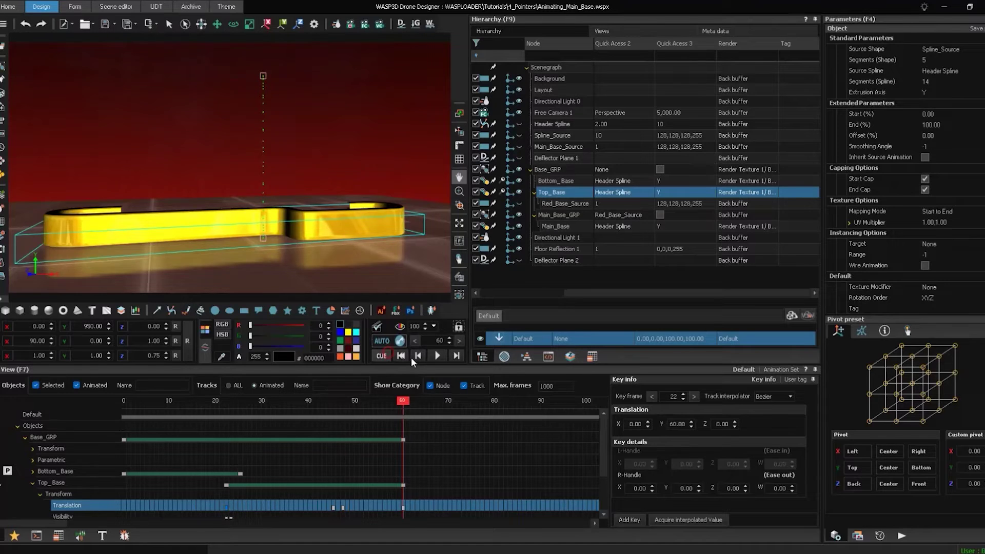
click(436, 356)
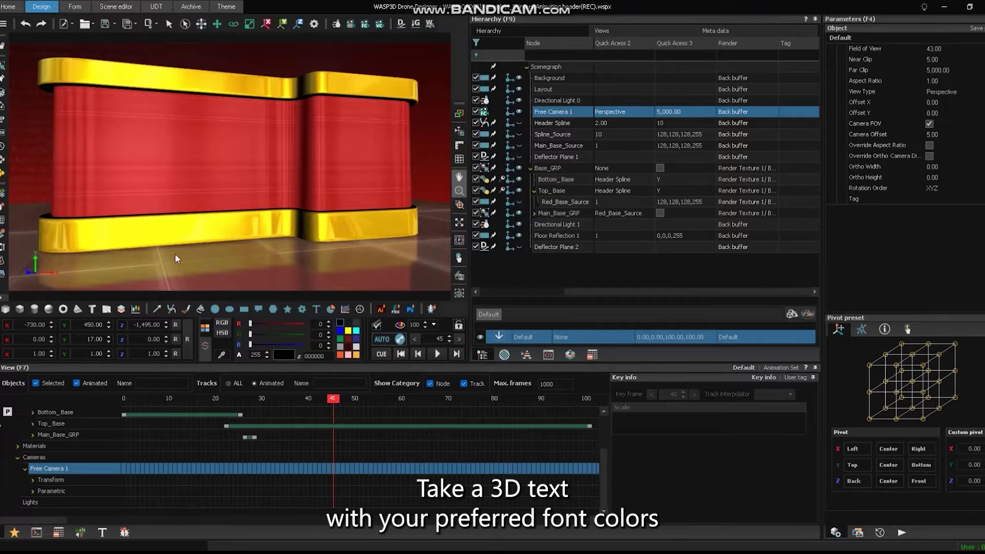
Add a 3D text object and format it in Barlow ExtraBold at size 130
click(93, 309)
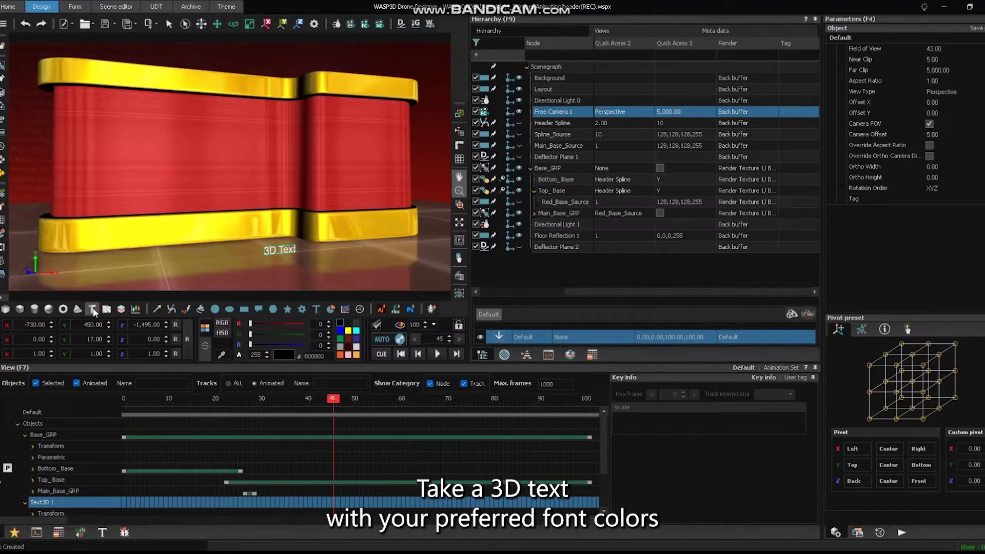
click(229, 381)
click(224, 445)
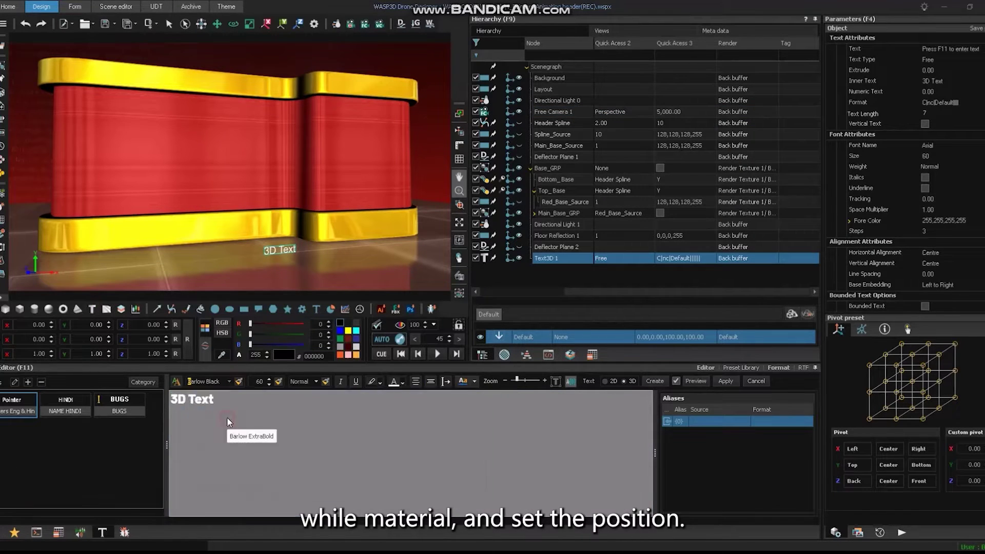
double_click(258, 381)
text(130)
key(Return)
Change the 3D text's font color to black
click(404, 382)
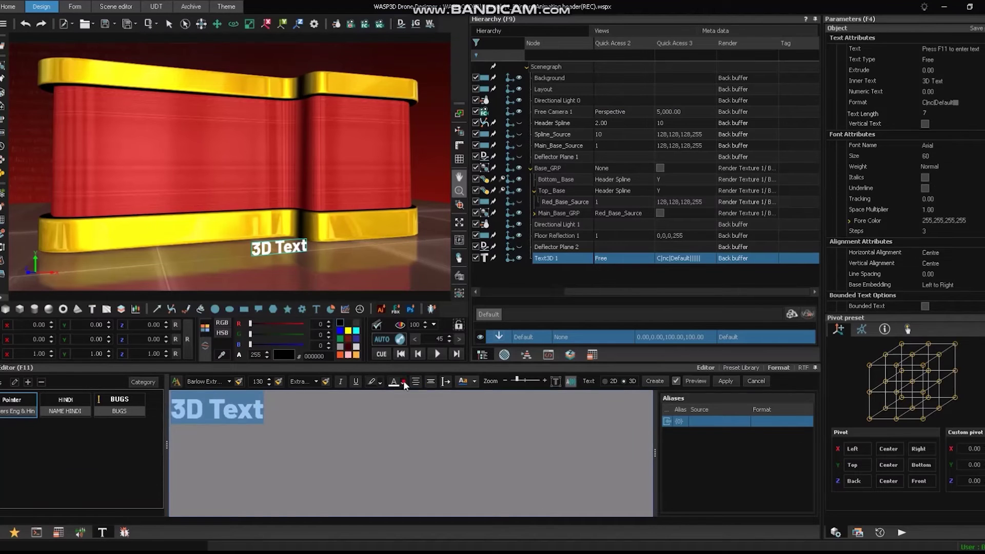
drag(510, 452, 510, 506)
click(597, 394)
Position the 3D text on the top gold band at X -900, Y 915 and Z 300
double_click(35, 325)
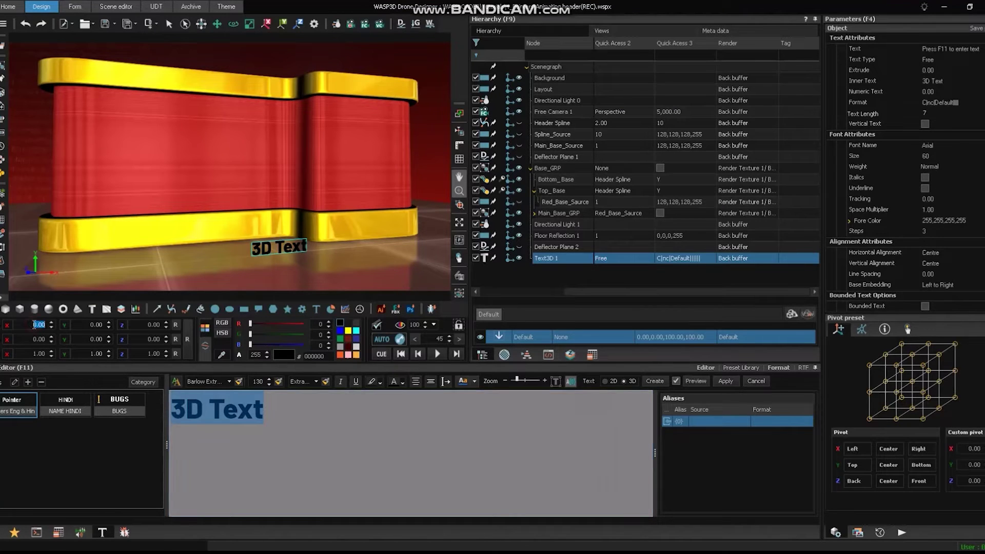
text(-900)
click(89, 324)
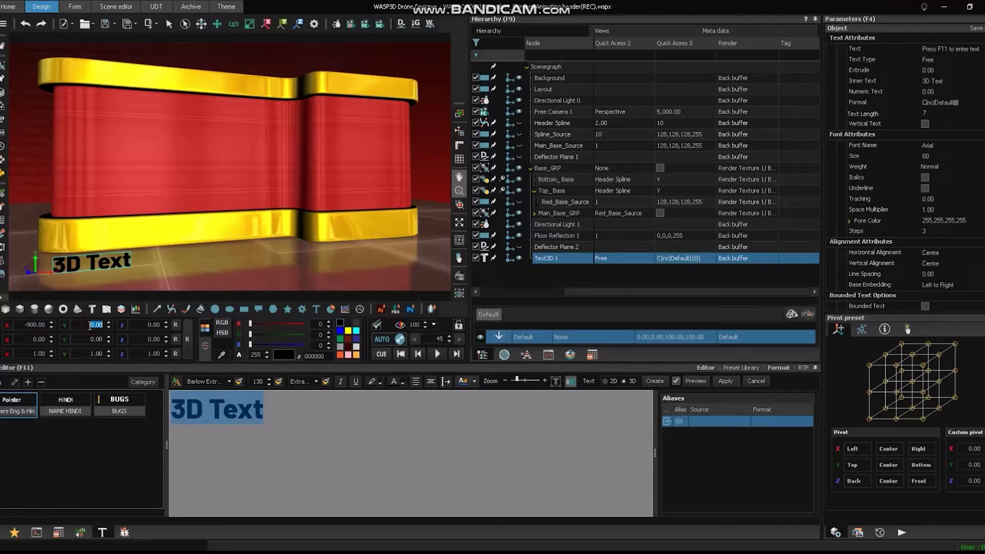
text(915)
click(139, 325)
text(300)
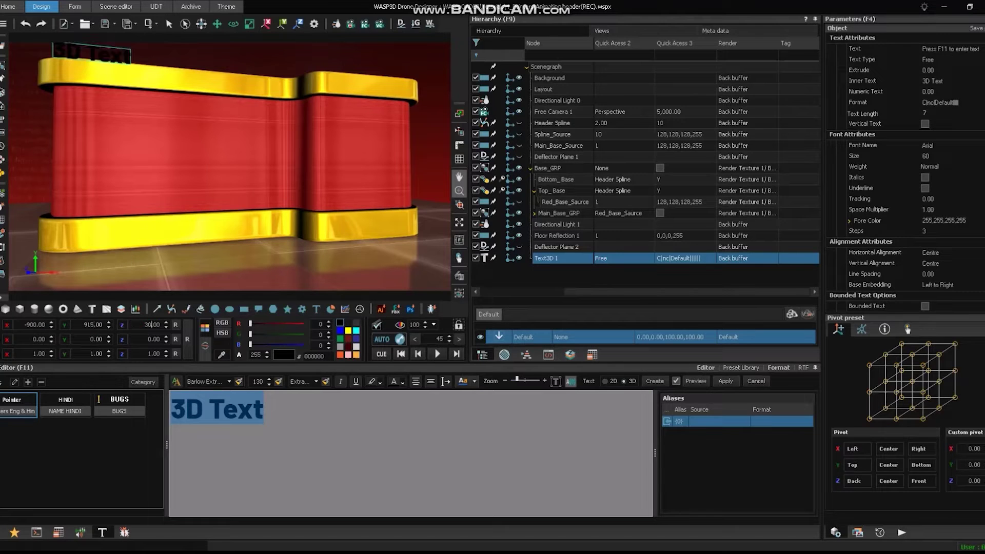
key(Return)
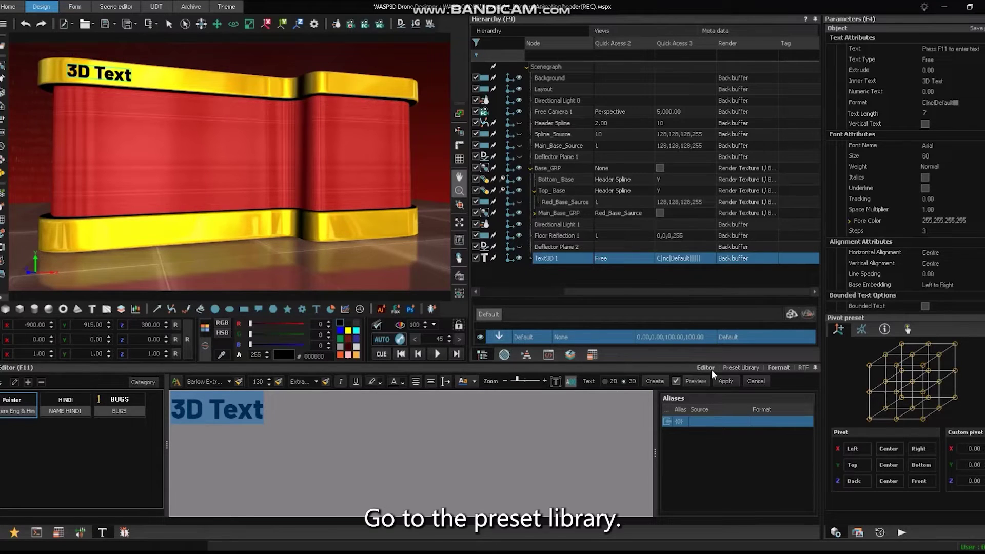
Apply the Bubble pulse IN preset to the 3D text and retime its animation to run from frame 40 to frame 60
click(738, 368)
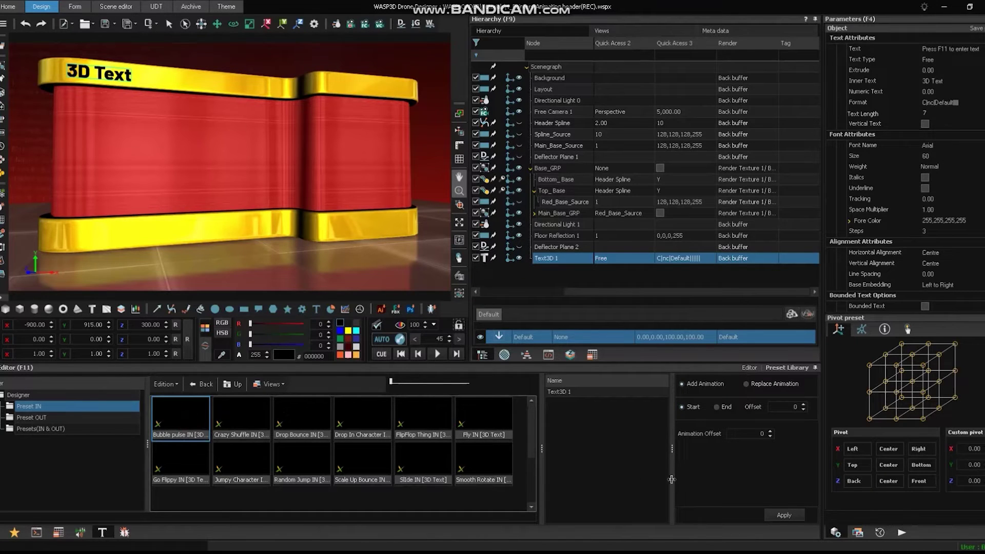
click(778, 515)
key(F7)
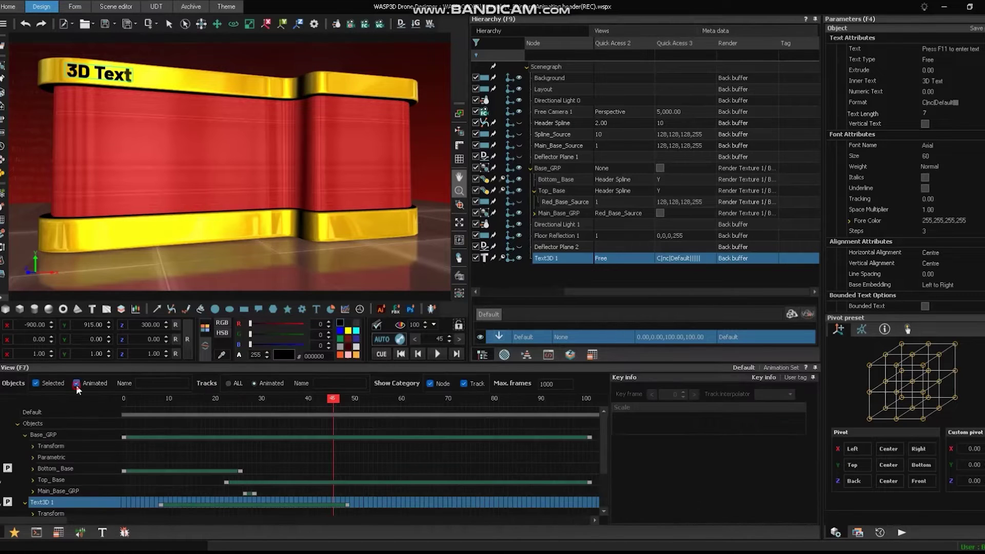
click(76, 383)
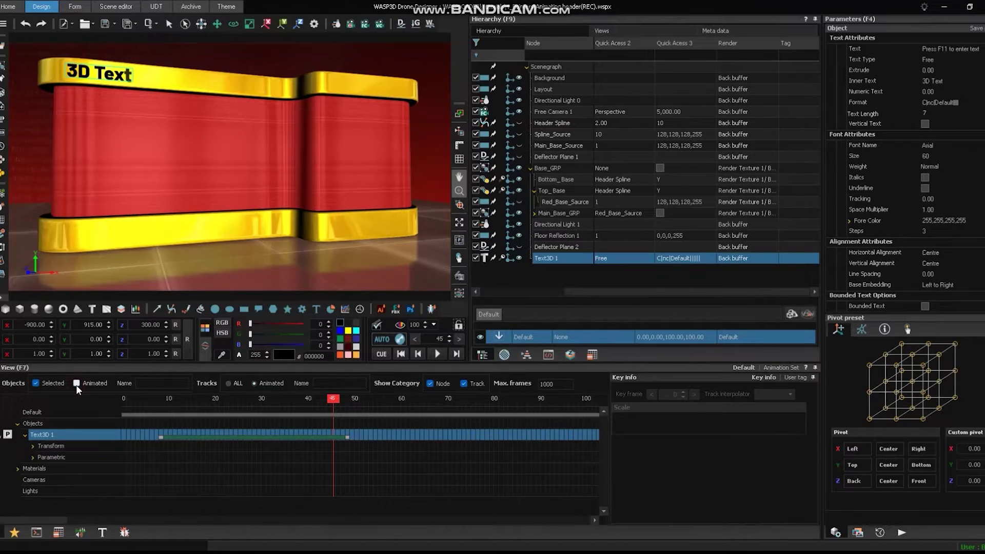
click(309, 439)
drag(460, 440, 404, 438)
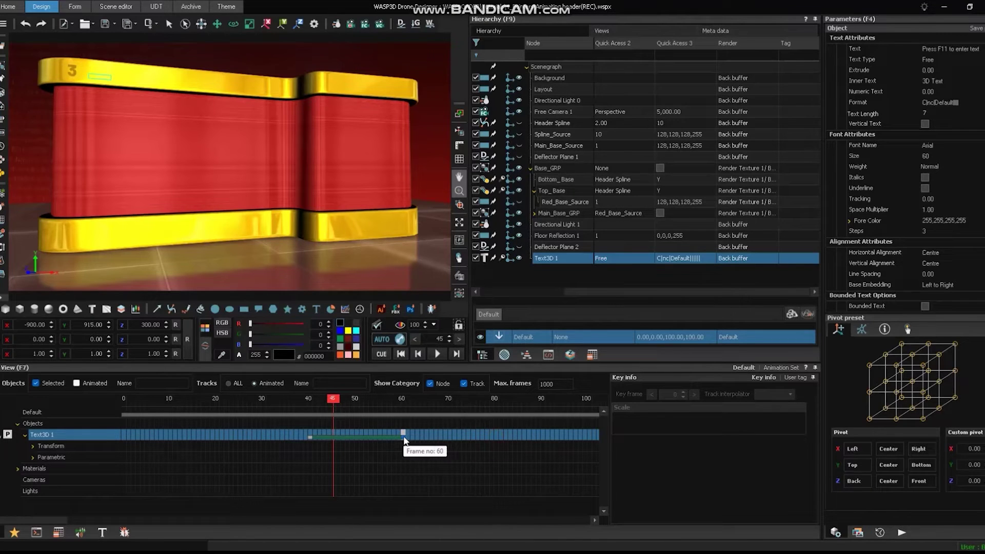
Copy the text's frame 40 scale, visibility and character effect keys to frame 70 and play back the out animation
drag(333, 405, 404, 407)
click(33, 446)
click(33, 479)
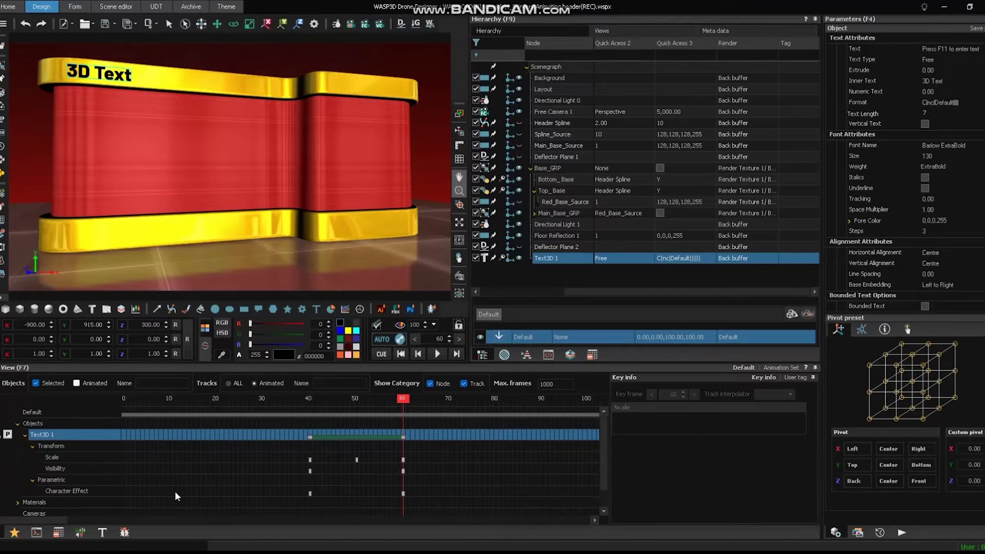
drag(304, 455, 310, 503)
drag(310, 470, 450, 477)
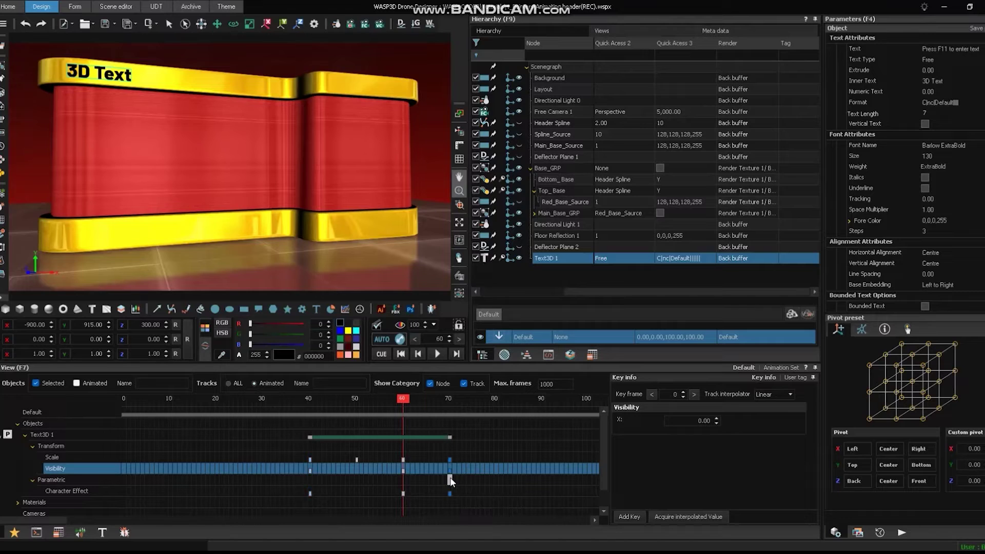
drag(402, 422, 451, 453)
click(437, 354)
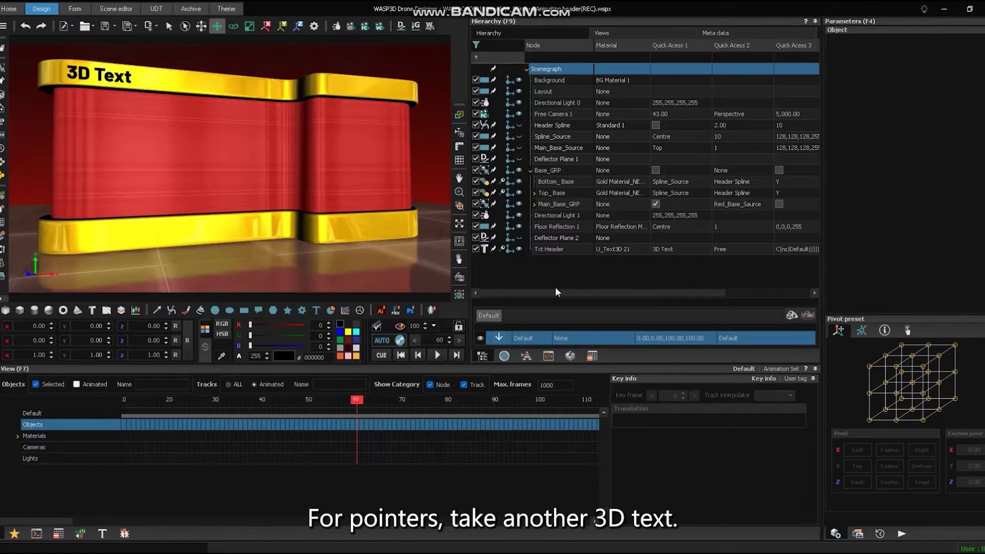
Add another 3D text object for the pointers and format it in Noto Sans Cond at size 100
click(85, 315)
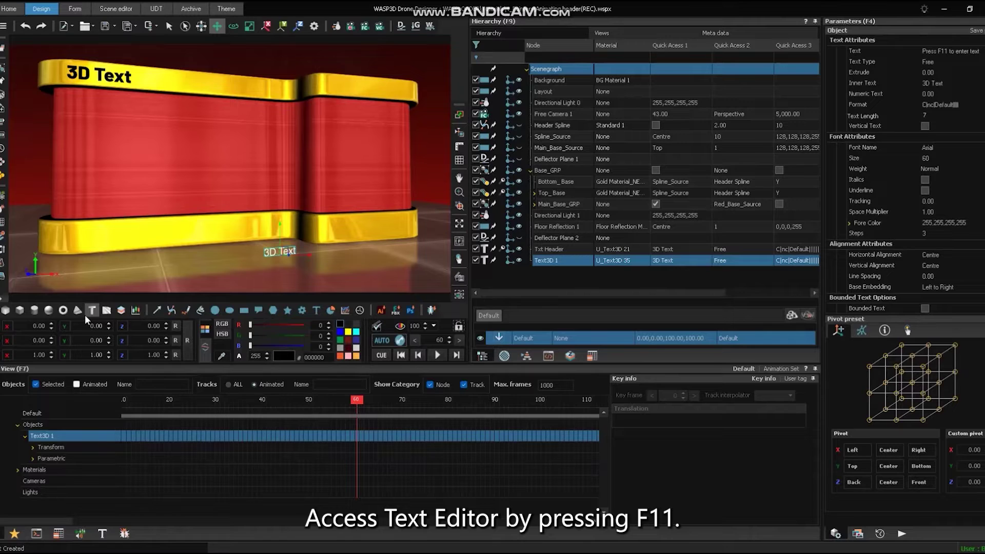
key(F11)
click(226, 383)
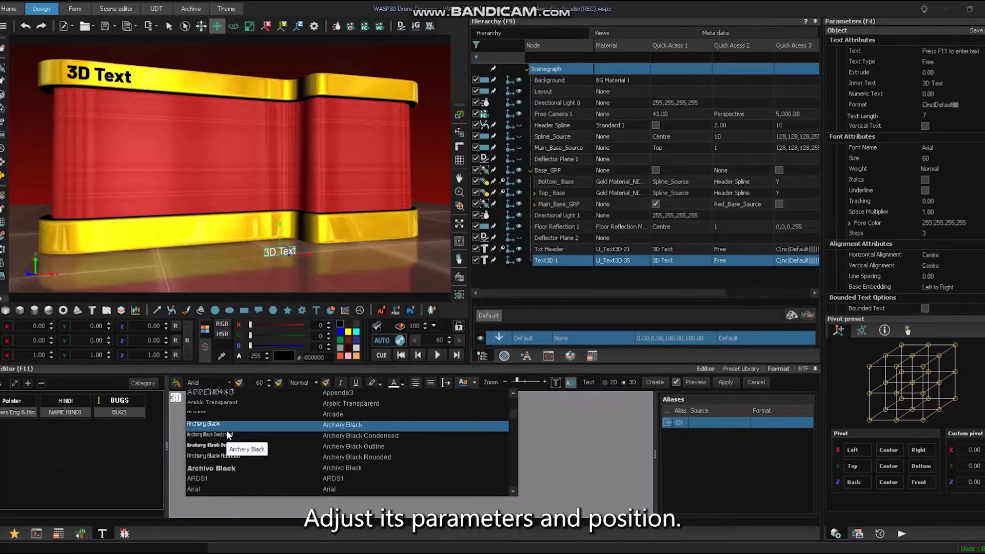
text(no)
click(207, 396)
click(259, 382)
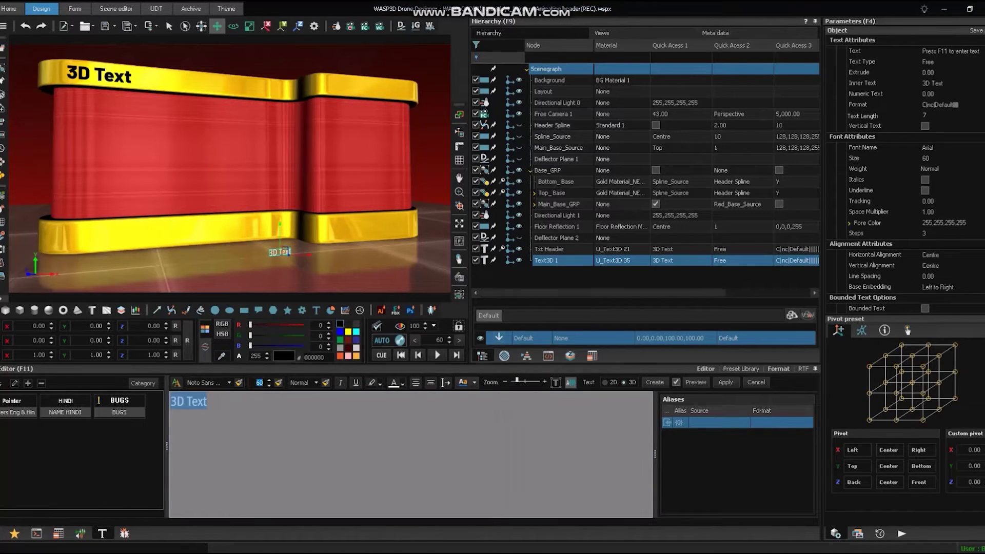
text(100)
key(Return)
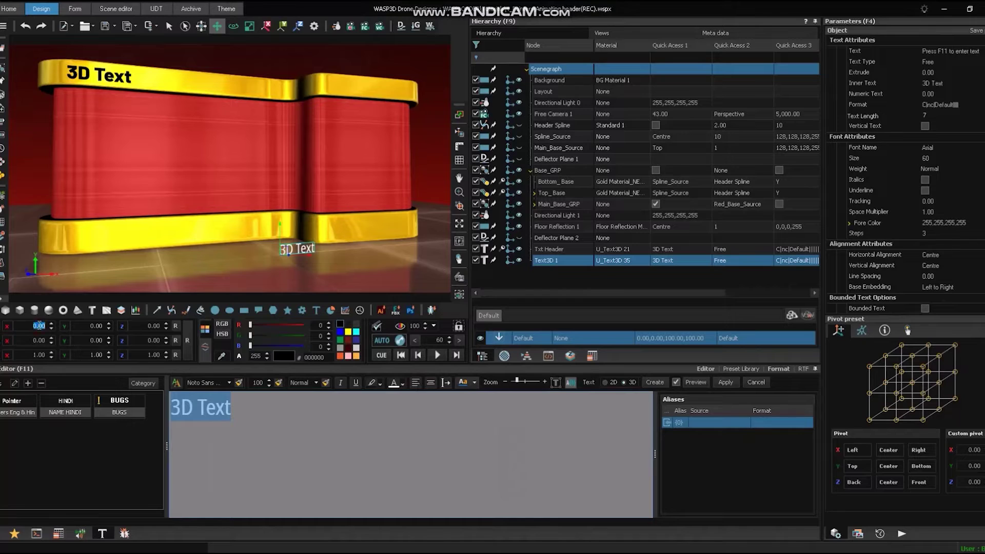
Position the new 3D text on the red panel at X -440, Y 750 and Z 90
text(-440)
key(Return)
click(87, 327)
text(750)
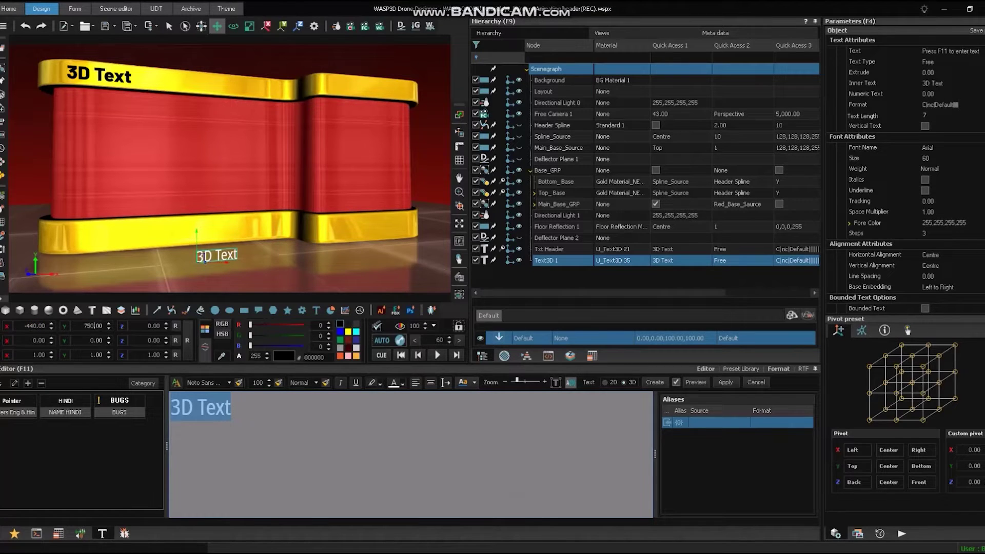
key(Return)
click(148, 326)
text(90)
key(Return)
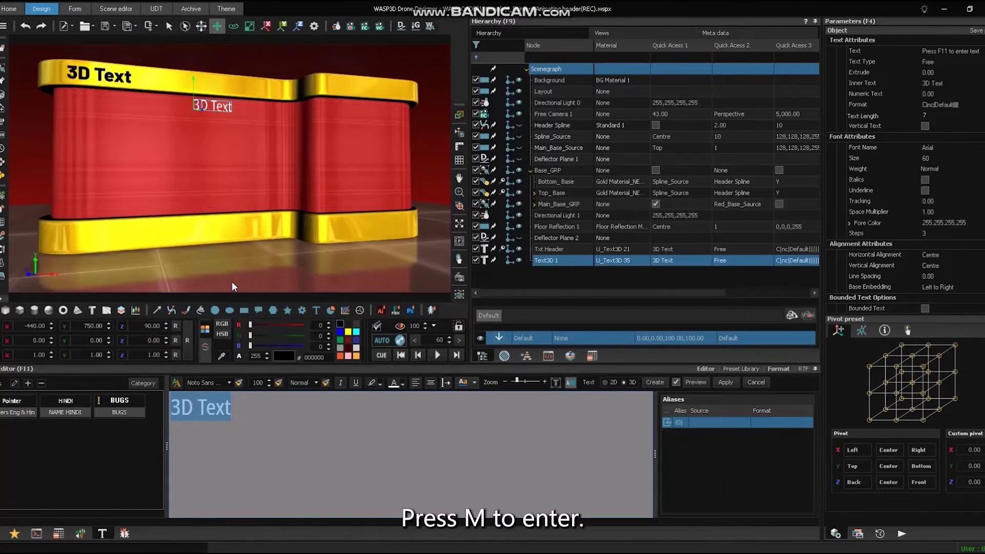
In Manipulate mode, set the pointer text's extrude to about 2.94 and enable its bounding box
key(m)
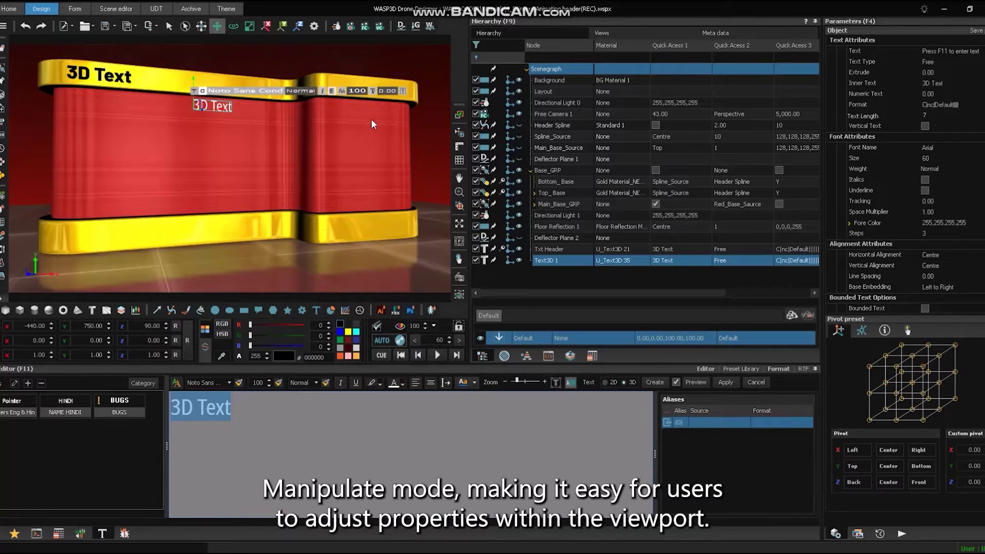
drag(383, 93, 383, 92)
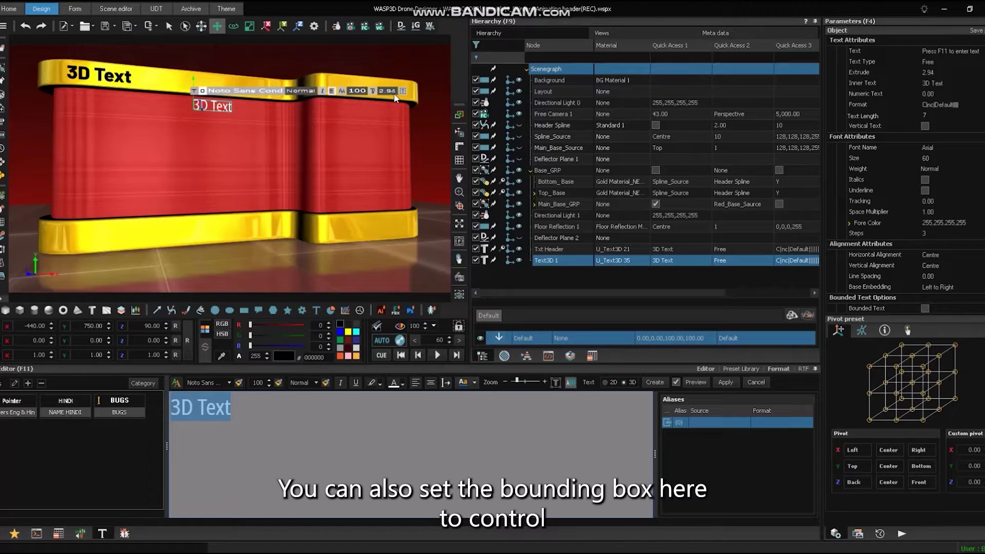
click(403, 90)
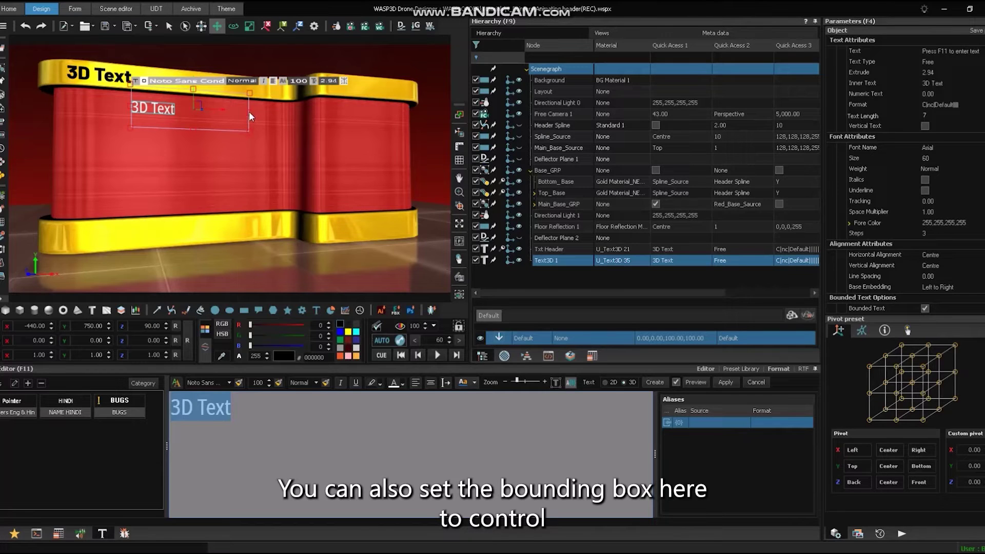
Widen the text's bounding box on both sides across the red panel and lower its upper edge below the gold band
drag(249, 113, 276, 111)
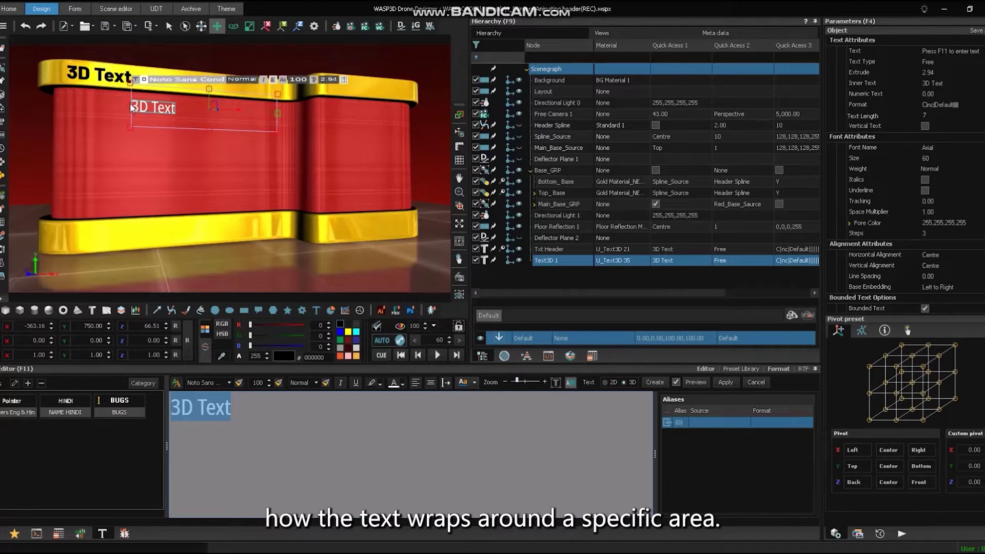
drag(132, 107, 89, 105)
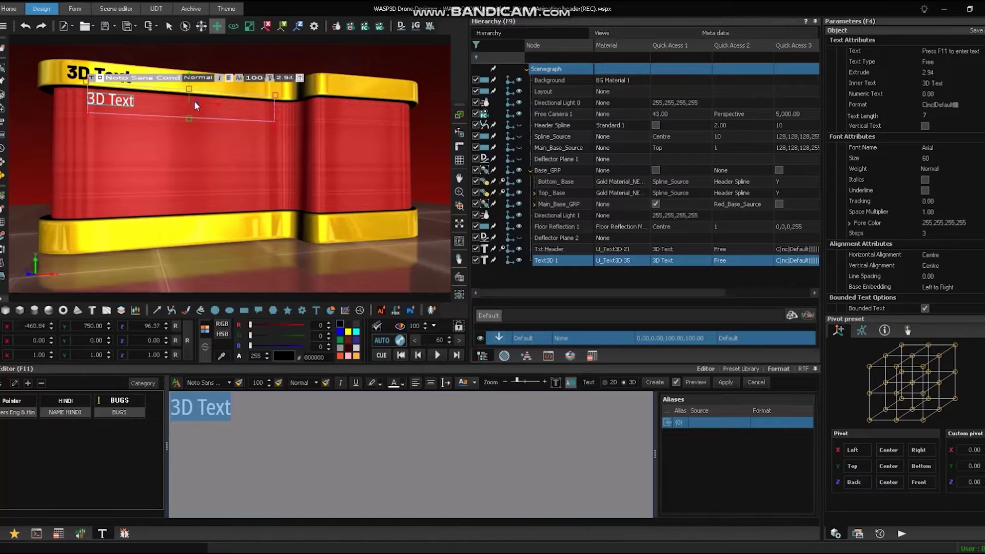
drag(189, 88, 195, 96)
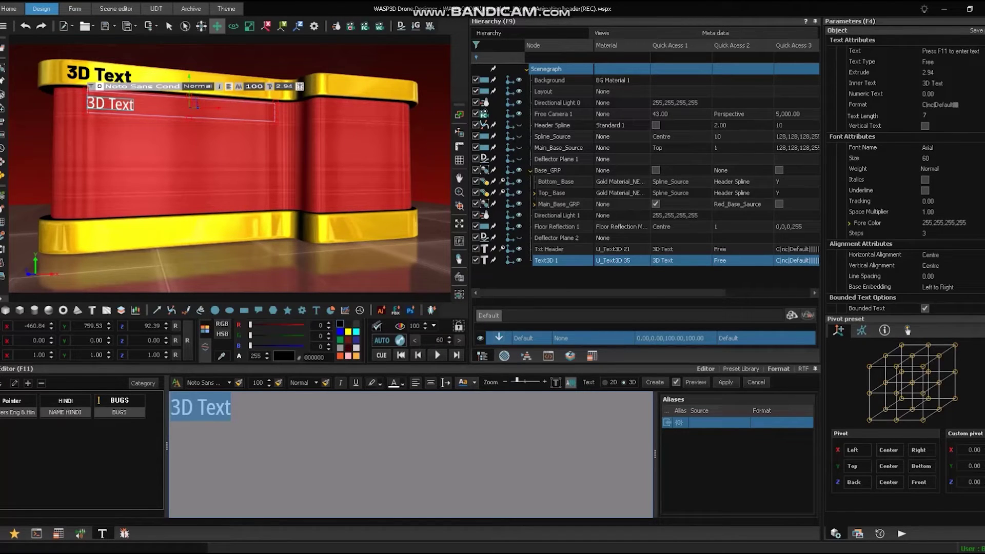
Set the pointer text's bounded width to 1070 and bounded height to 100
scroll(903, 169, down, 8)
click(945, 125)
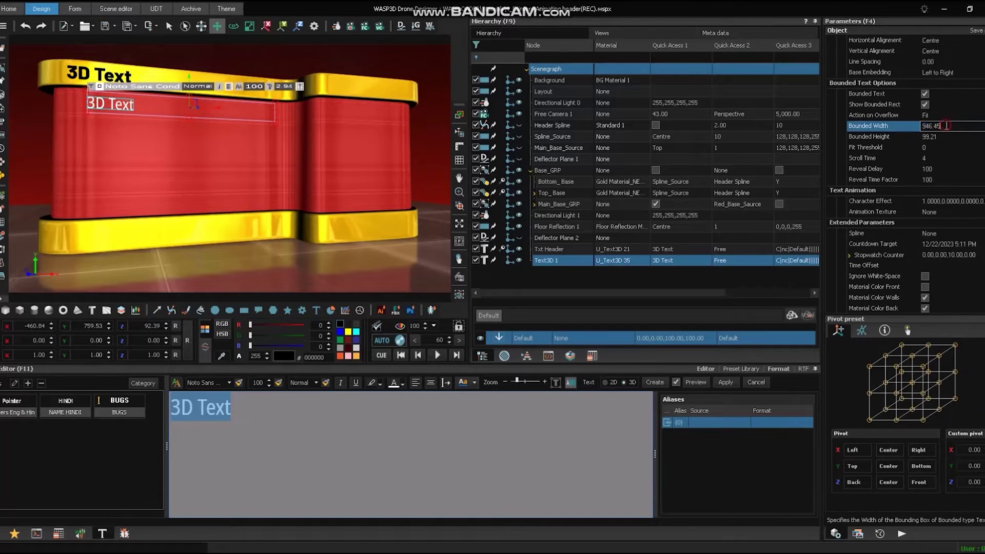
click(949, 137)
text(10)
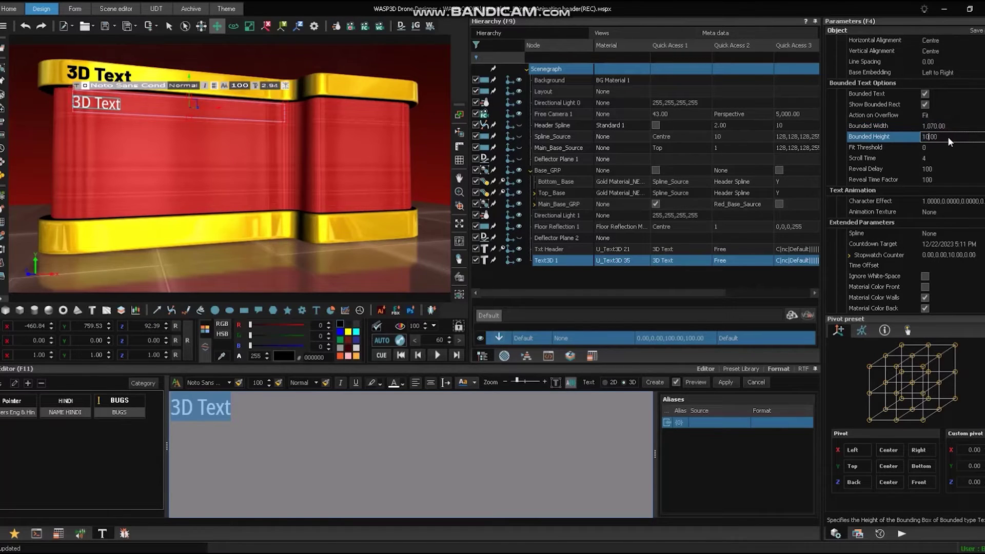
text(0)
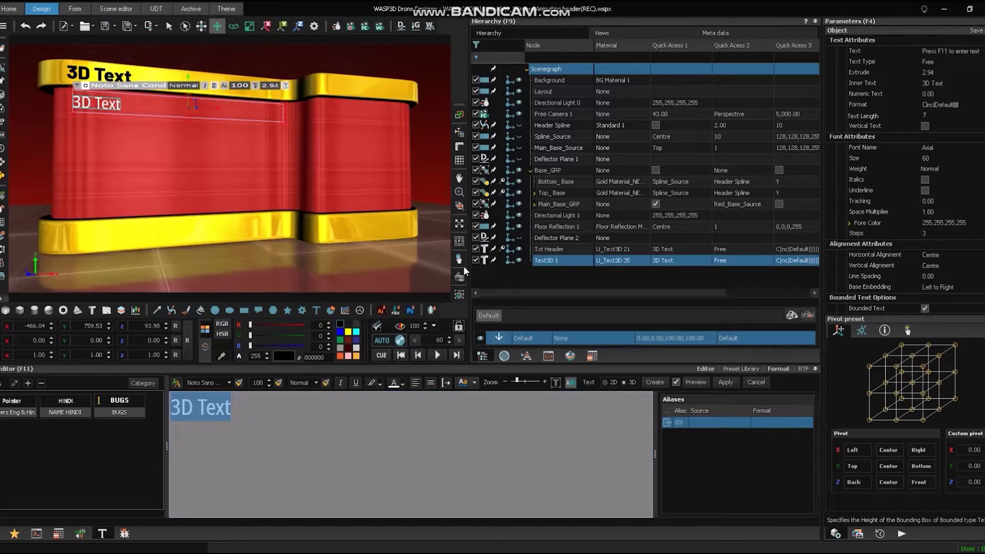
Rename the new 3D text node as Txt Pointers 1
double_click(565, 261)
text(Txt Pointers 1)
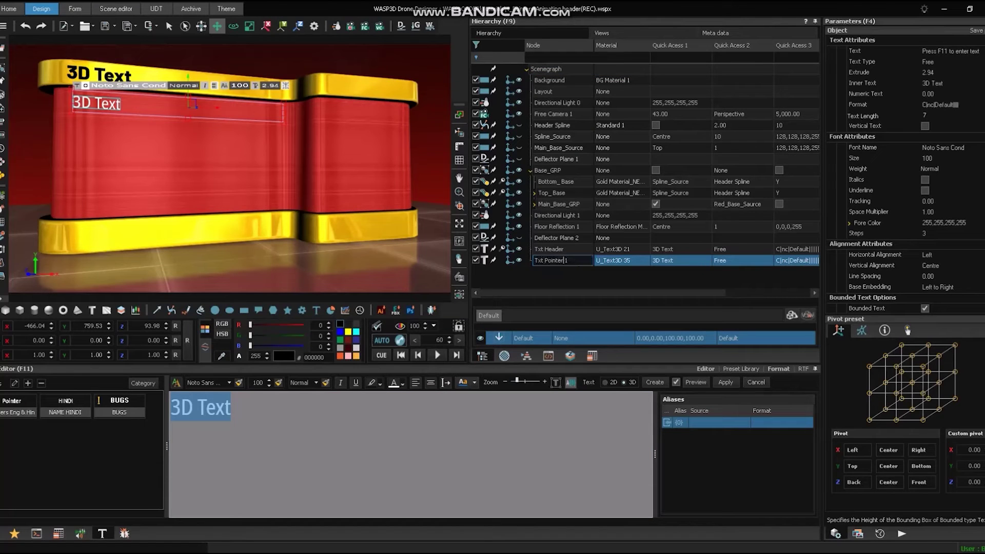
key(Return)
Duplicate Txt Pointers 1 into 3 copies with a relative Y translation offset of -140
right_click(557, 260)
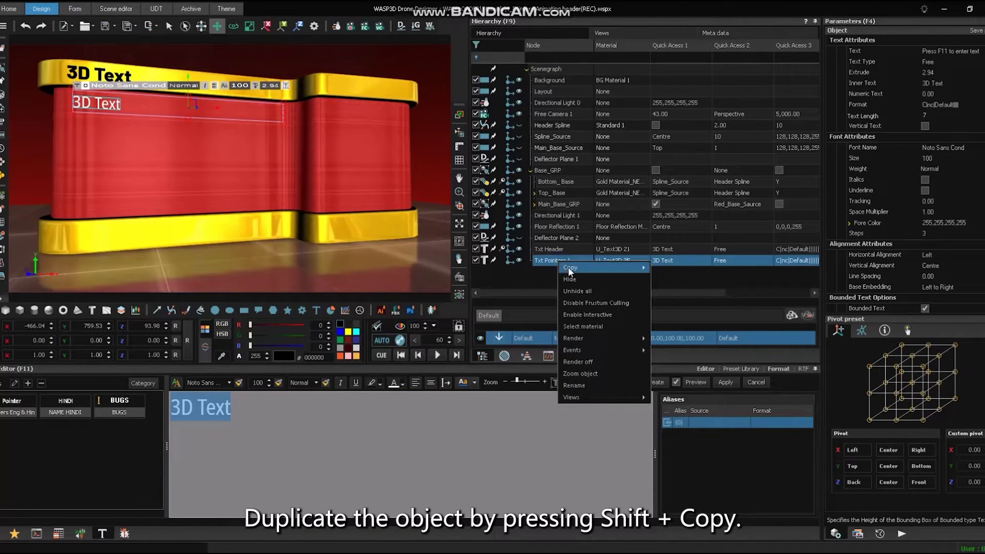
mouse_move(569, 267)
shift+click(676, 268)
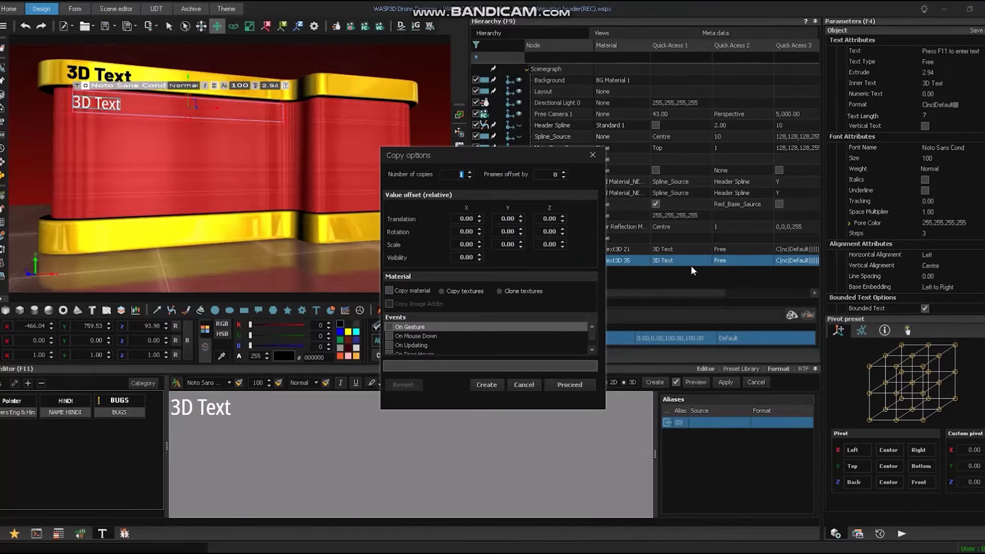
double_click(506, 219)
text(-140.00)
click(564, 383)
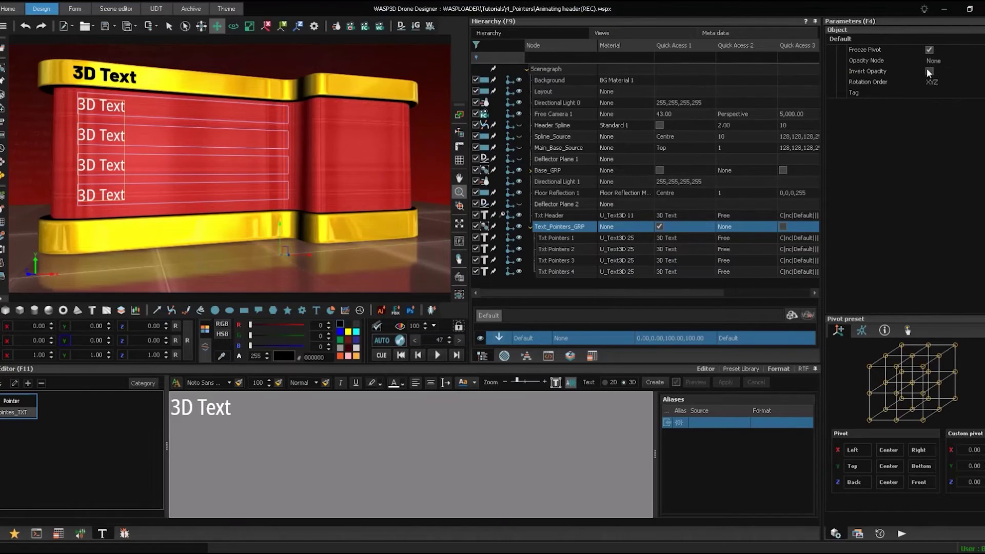
Mask Text_Pointers_GRP by setting its opacity node to Red_Base_Saurce
click(933, 61)
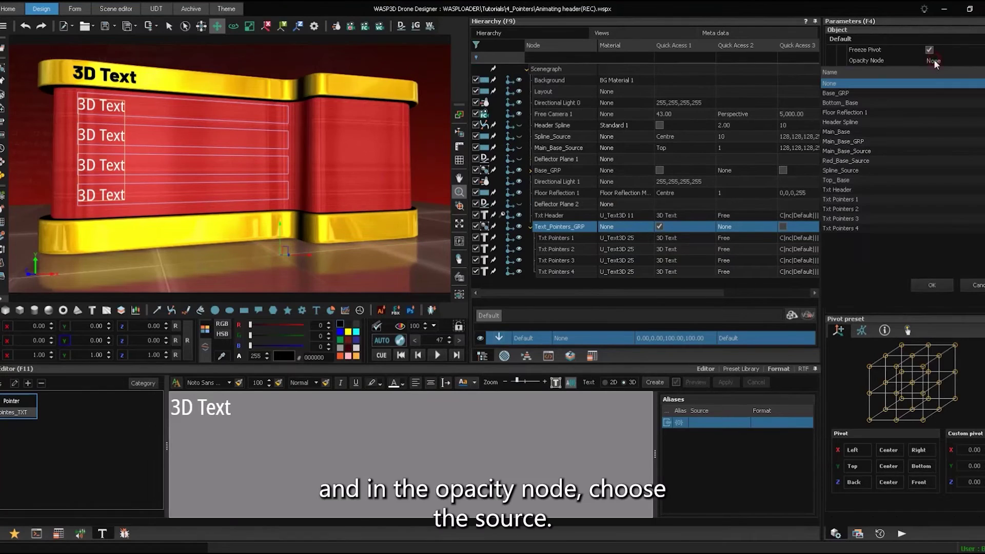
click(921, 285)
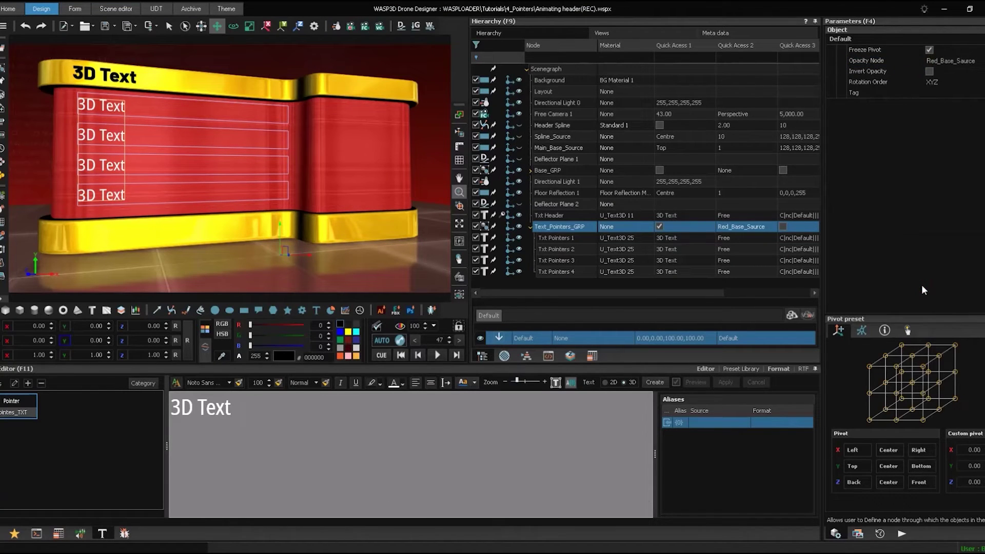
Add the IMG_GRP image holder from the 4 pointers favorites to the scene, creating it as new objects
key(F12)
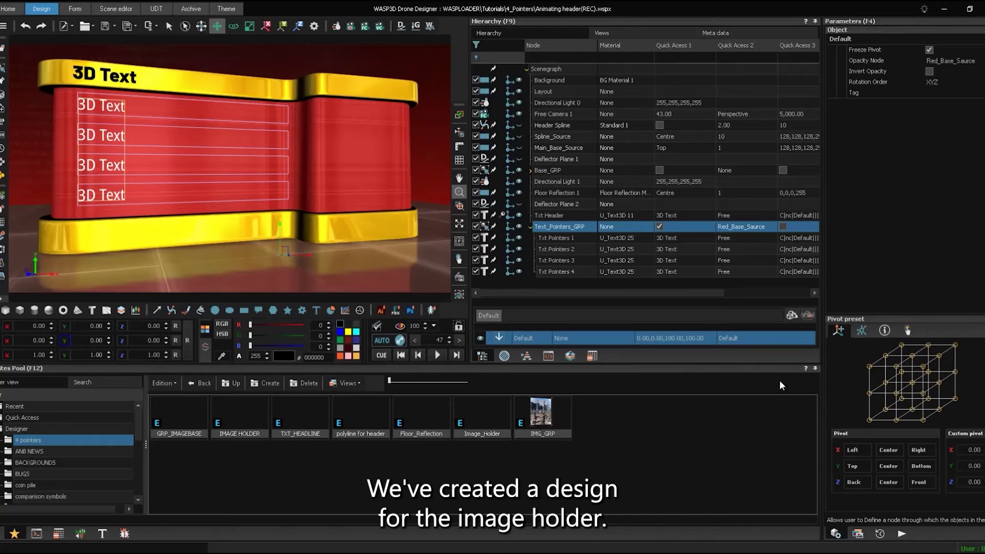
drag(560, 430, 424, 285)
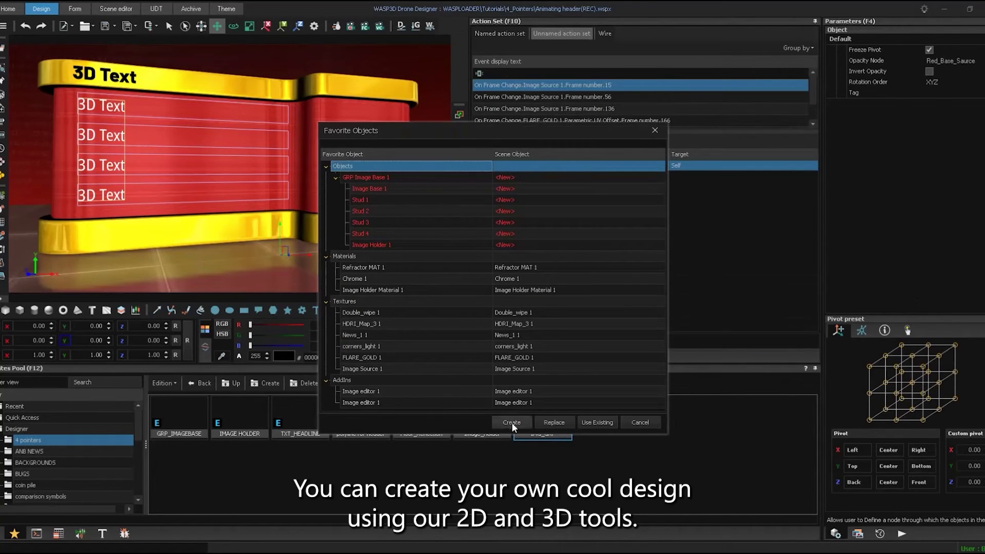
click(512, 423)
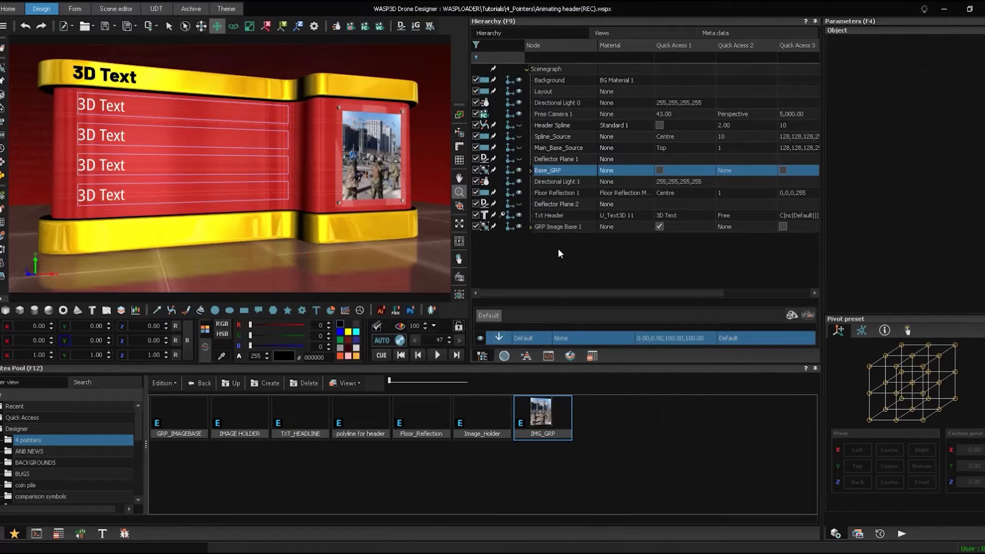
Mask GRP Image Base 1 by setting its opacity node to Red_Base_Saurce
click(559, 227)
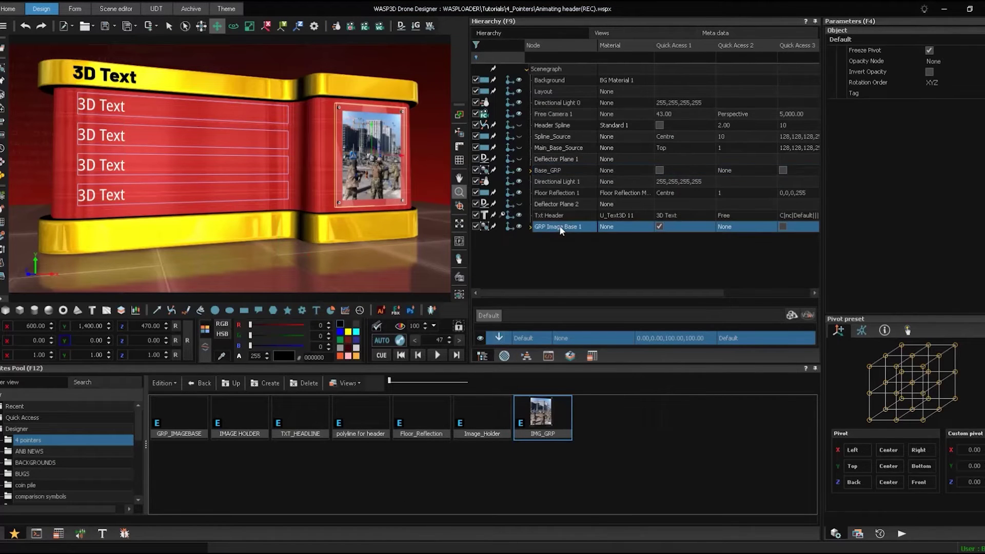
click(932, 61)
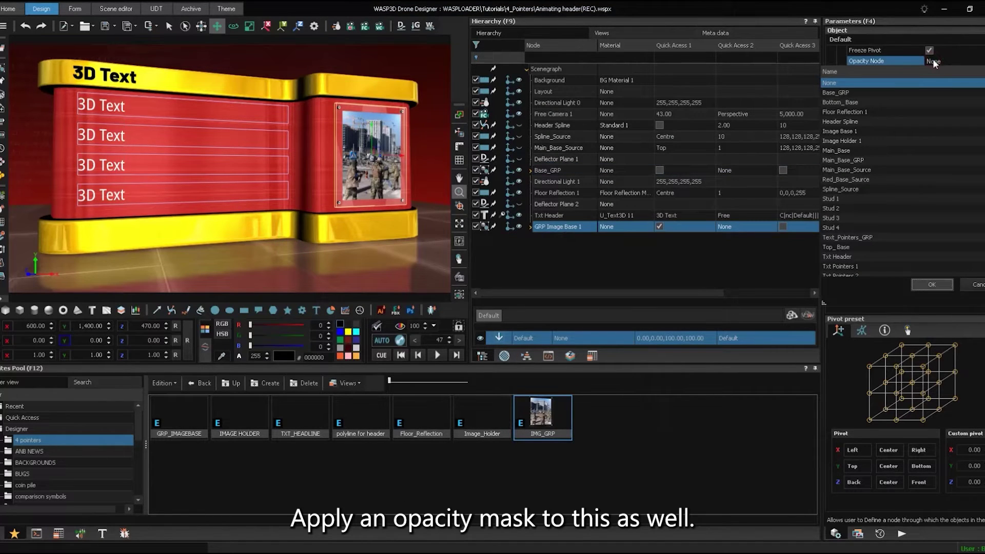
click(873, 179)
click(936, 283)
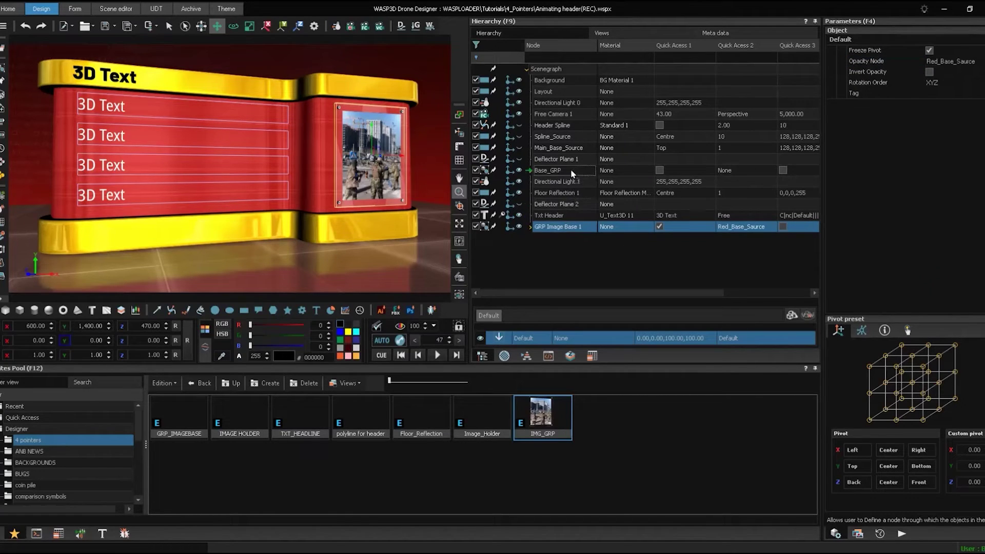
Move GRP Image Base 1 and Txt Header into Base_GRP in the hierarchy
drag(571, 168, 570, 167)
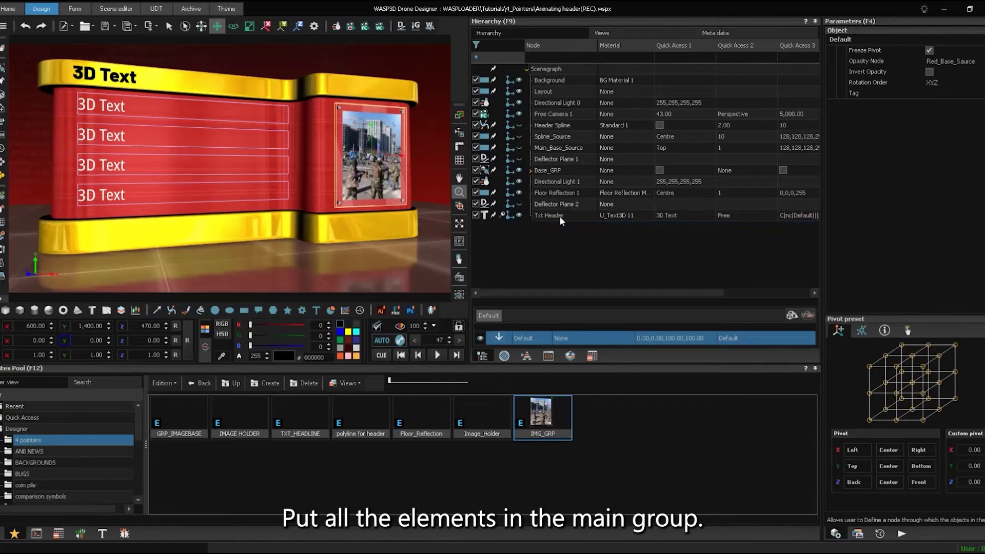
drag(559, 216, 562, 173)
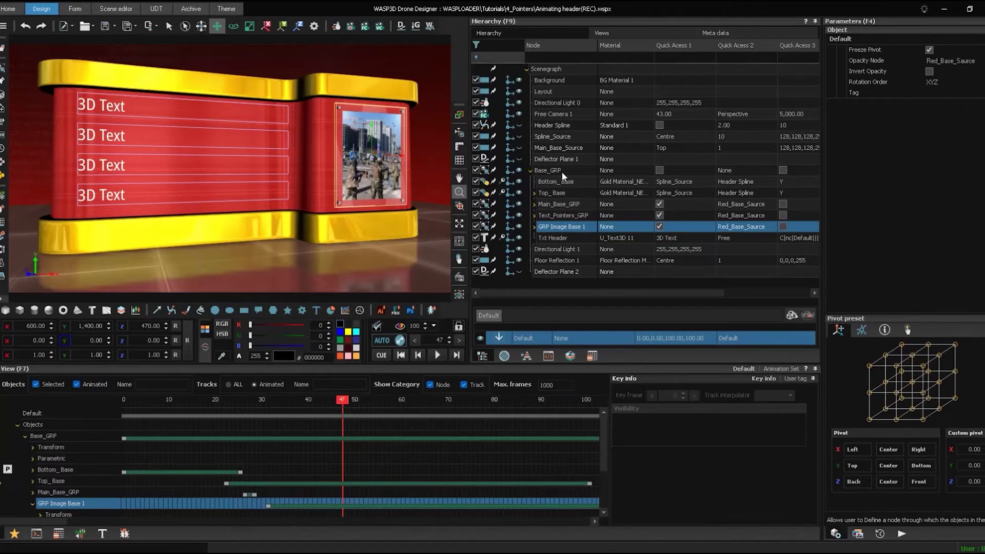
Preview the animation and examine the first and last keyframes of Top_Base at frames 22 and 100
click(399, 341)
click(437, 355)
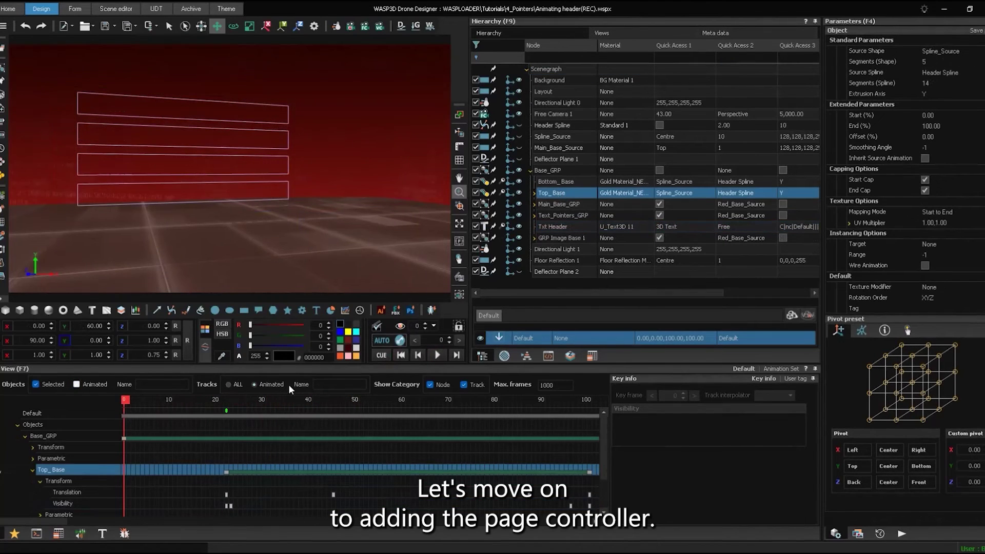
click(226, 399)
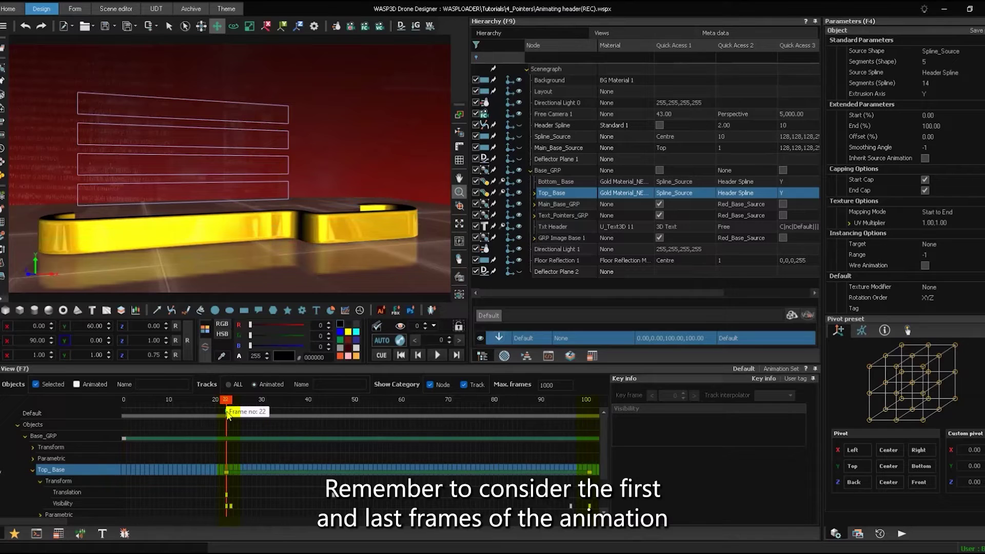
drag(226, 401, 589, 432)
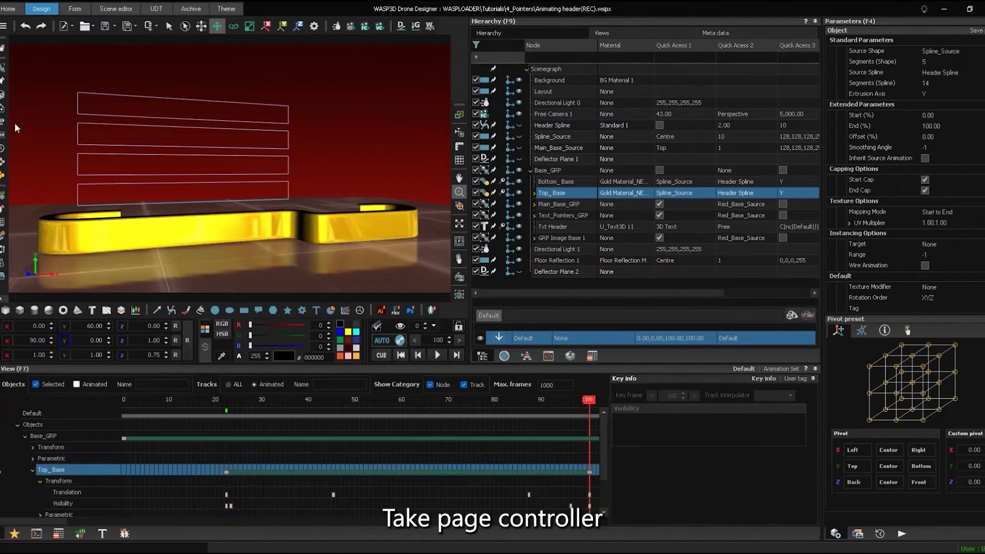
Add a page controller with page play at frame 22 and page out at frame 100, and place it inside Base_GRP
click(5, 109)
text(22)
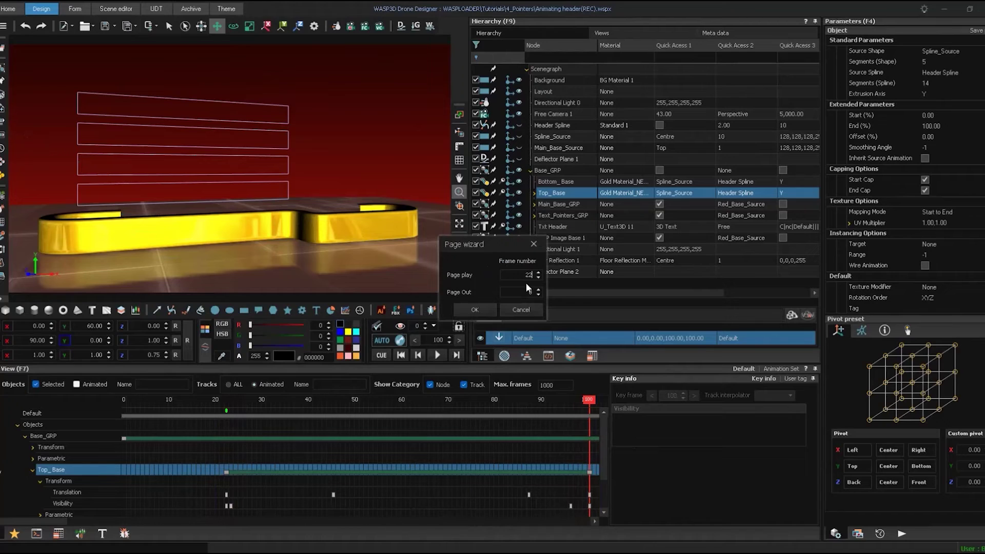
click(526, 292)
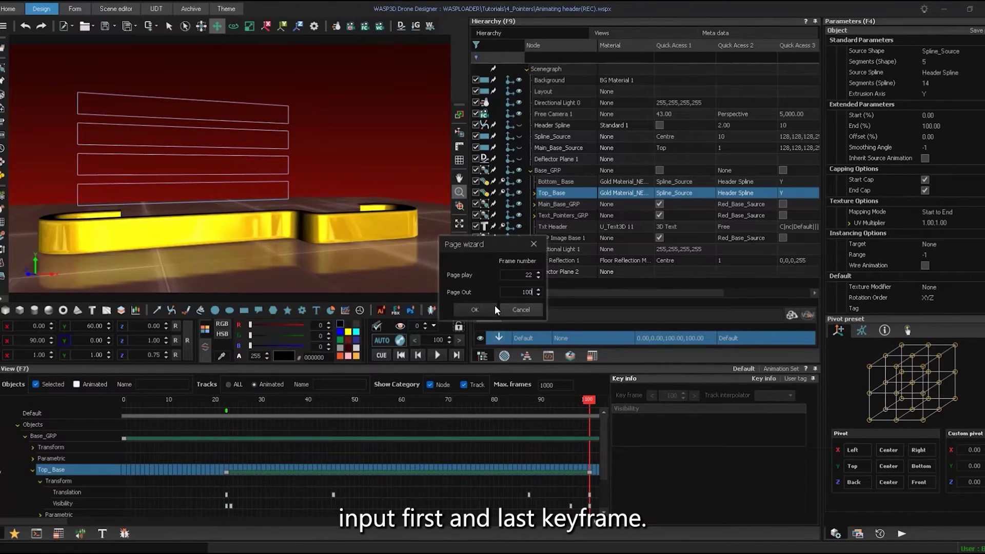
click(475, 309)
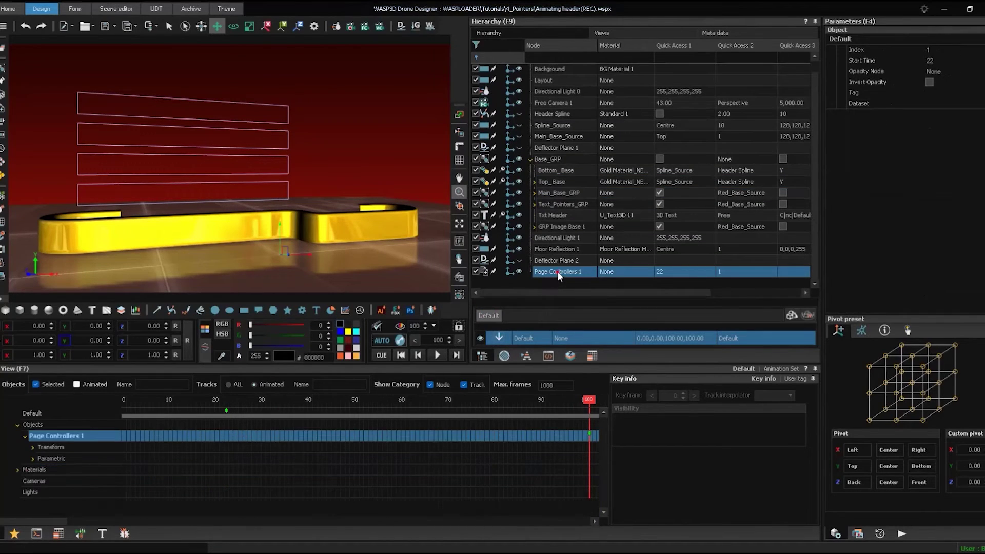
drag(559, 276, 553, 155)
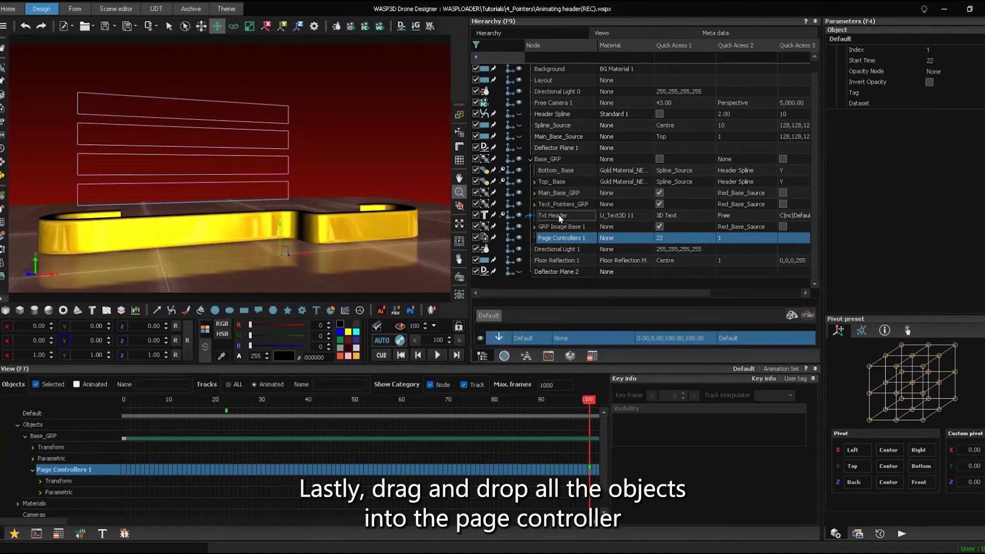
Move Text_Pointers_GRP, Txt Header, GRP Image Base 1, Top_Base and Red_Base_Saurce into Page Controllers 1
drag(568, 242, 565, 227)
click(534, 193)
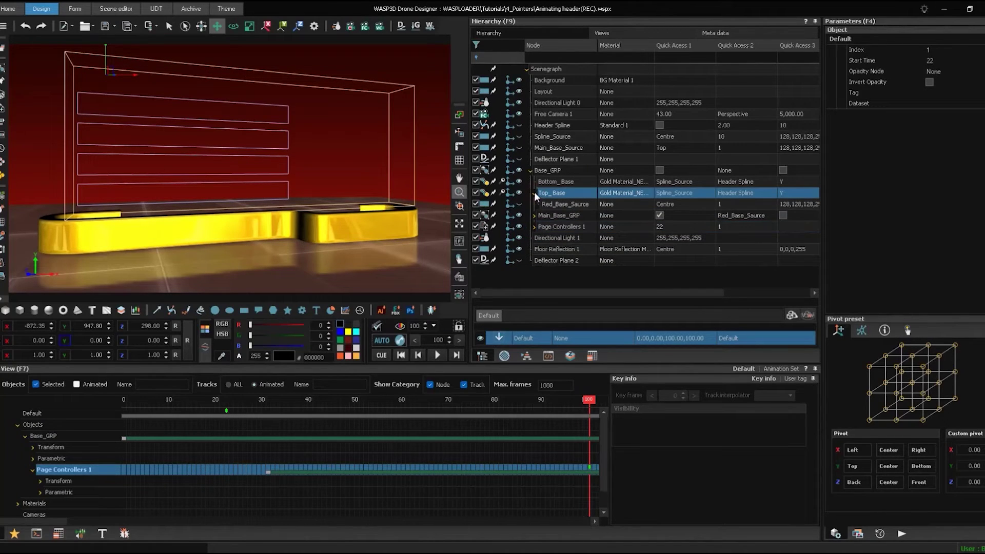
click(565, 197)
drag(564, 195, 564, 226)
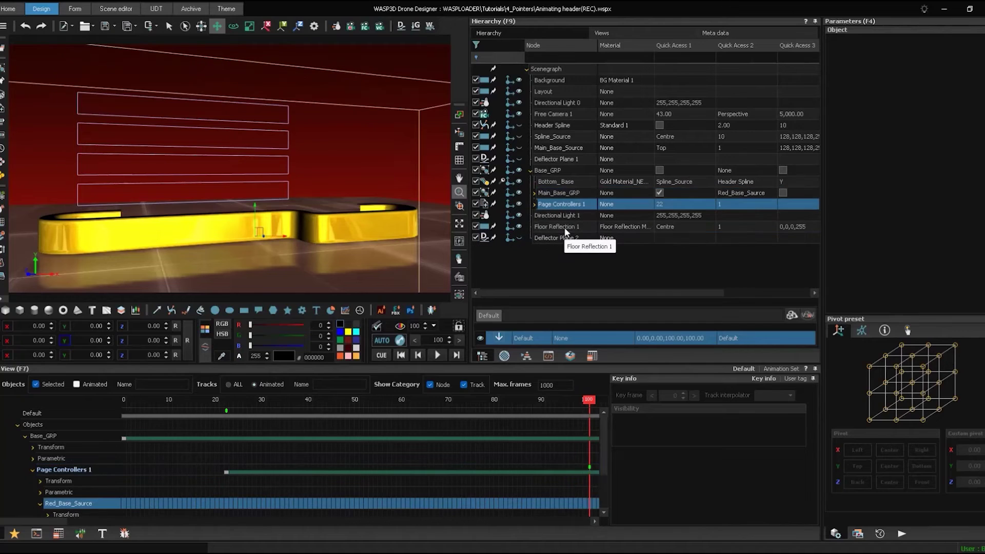
Add an infinite pause key to the Default timeline at frame 86
click(510, 401)
click(524, 412)
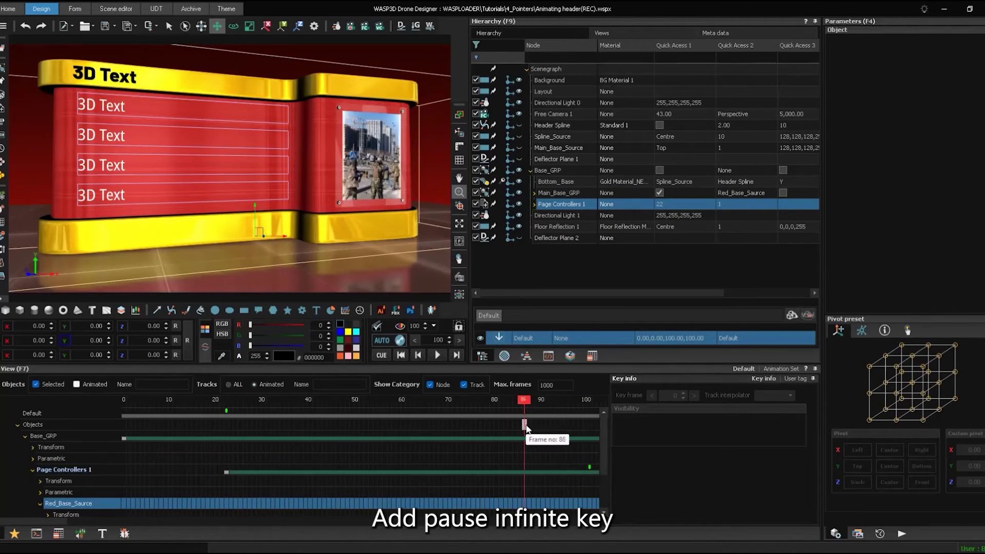
right_click(525, 413)
mouse_move(533, 421)
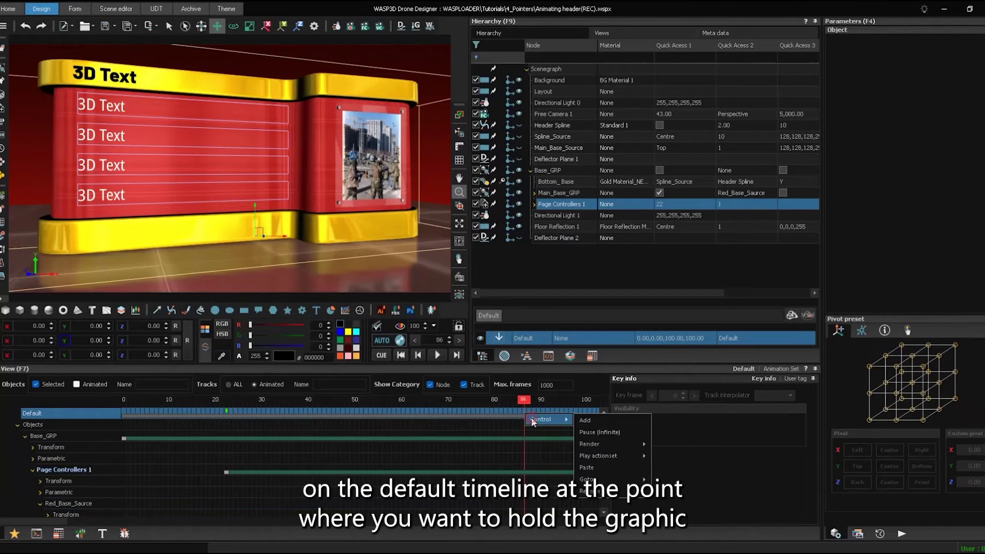
click(592, 430)
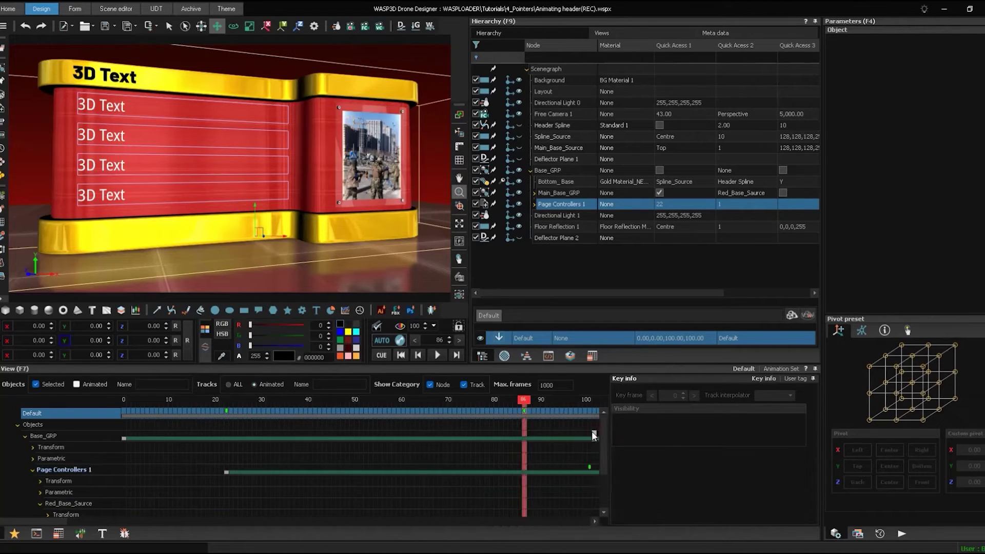
Add a pause key to the Page Controllers 1 track at frame 86 with a constant duration of 3 seconds
click(527, 466)
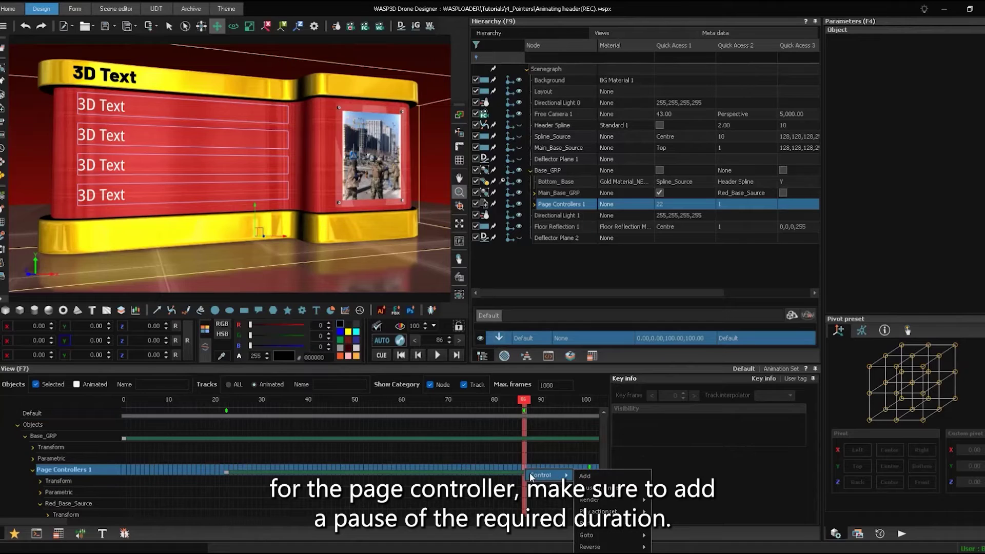
double_click(523, 466)
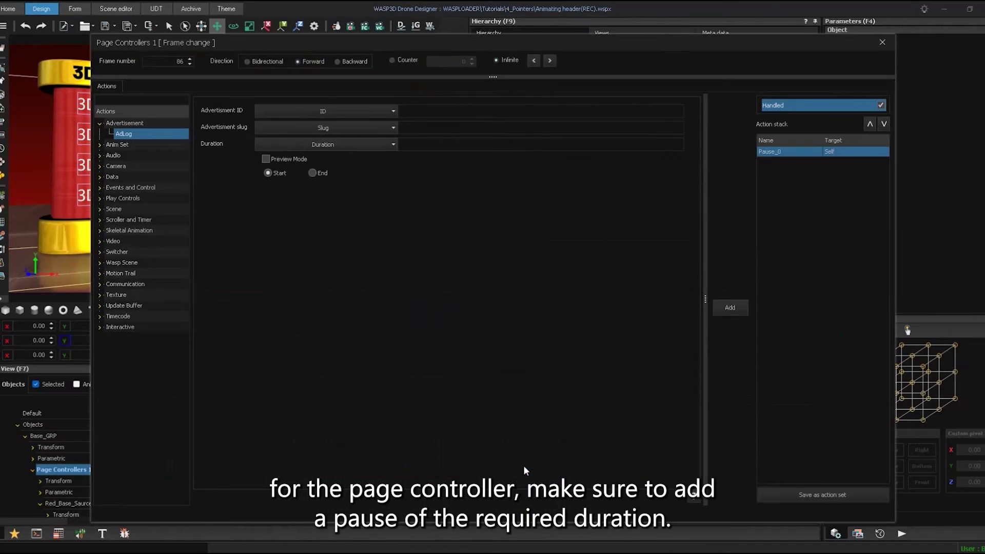
click(777, 151)
click(202, 247)
double_click(255, 304)
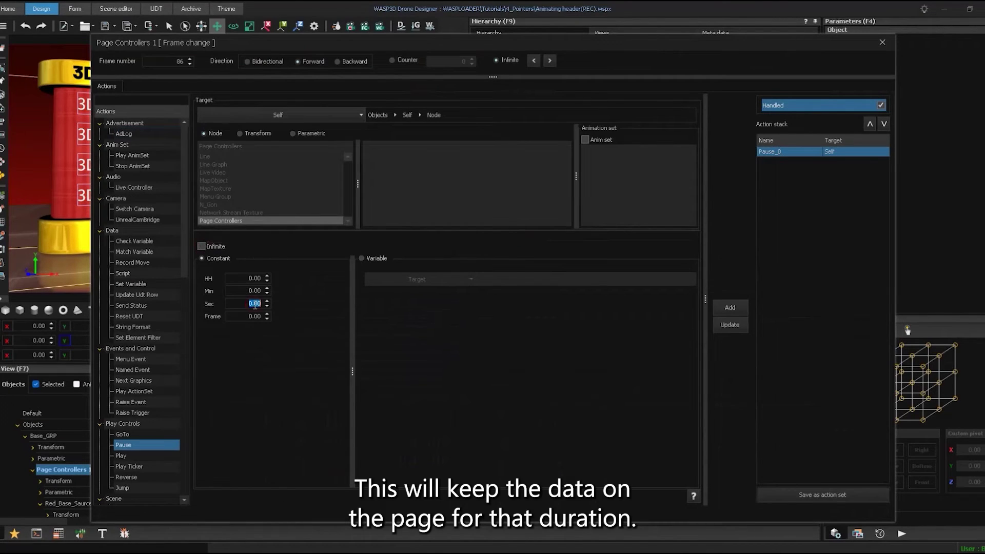
text(3)
click(729, 325)
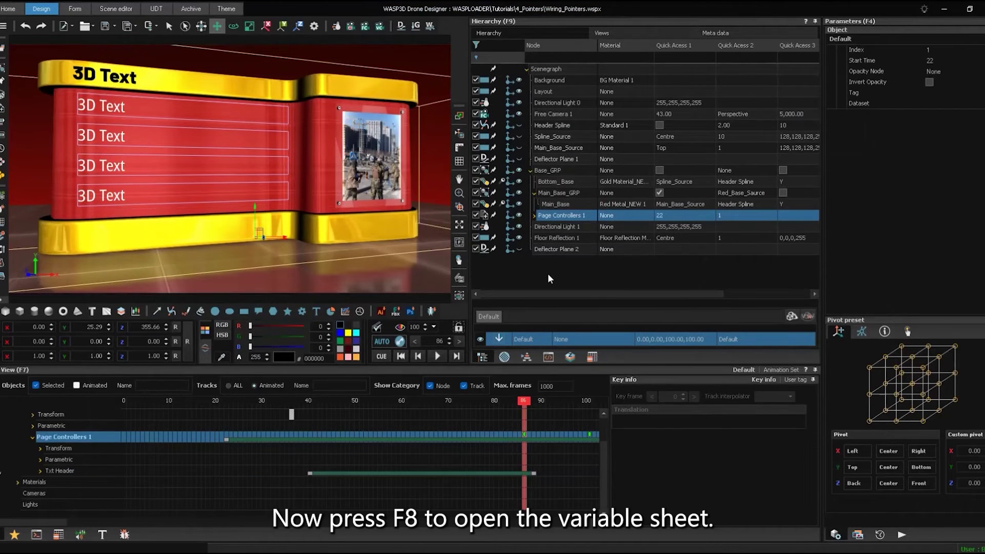
Create five local WString variables of length 256 in the variable sheet
key(F8)
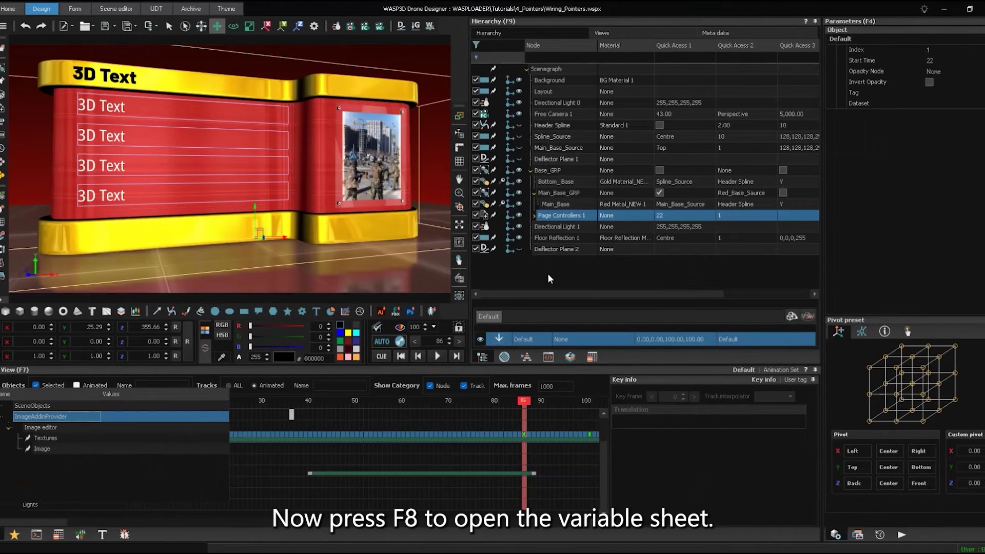
click(204, 508)
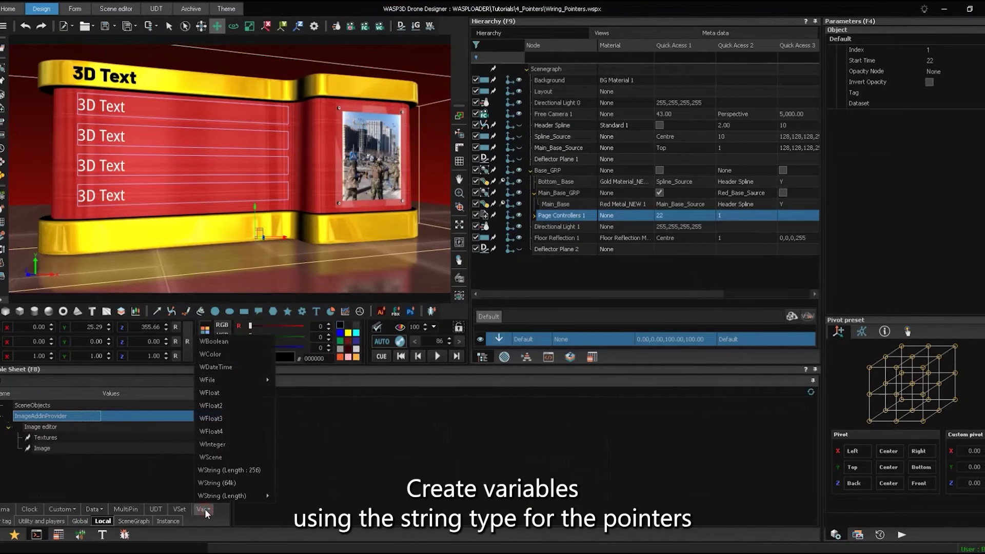
click(223, 470)
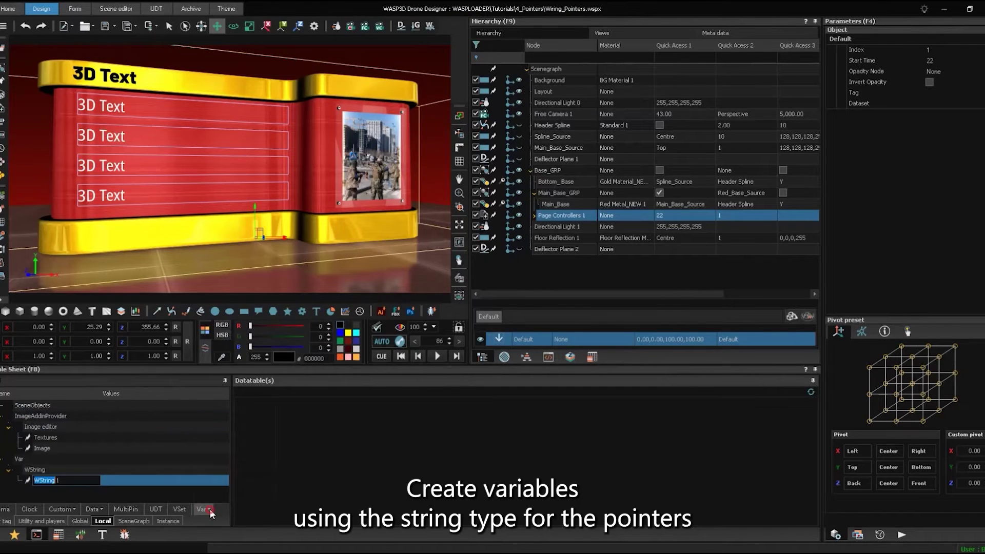
click(226, 471)
click(204, 509)
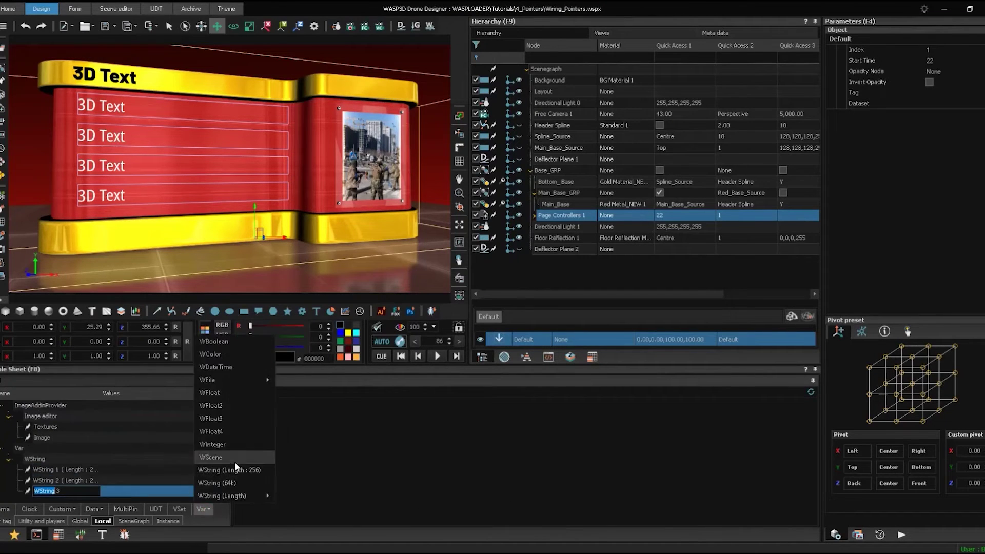
click(229, 470)
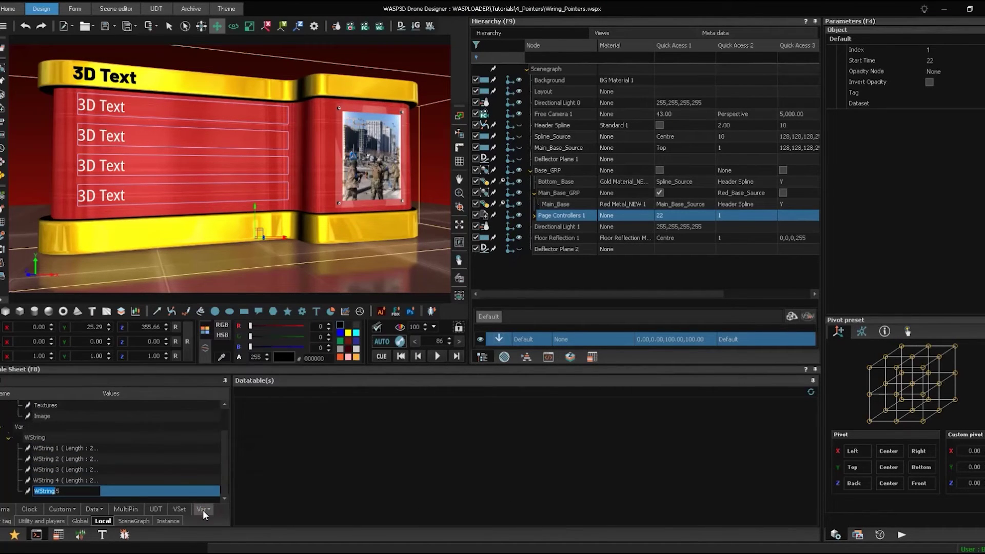
Rename the fifth string variable to Header and the other four to Pointer 1, Pointer 2, Pointer 3 and Pointer 4
text(Header 5)
key(Return)
text(Pointer)
key(Return)
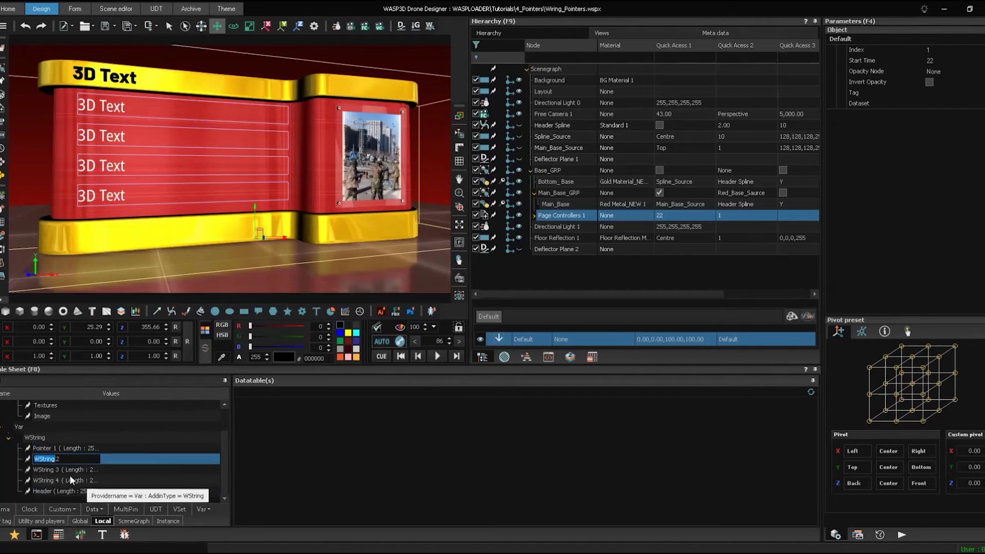
text(Pointer)
key(Return)
text(Pointer)
key(Return)
text(Pointer)
key(Return)
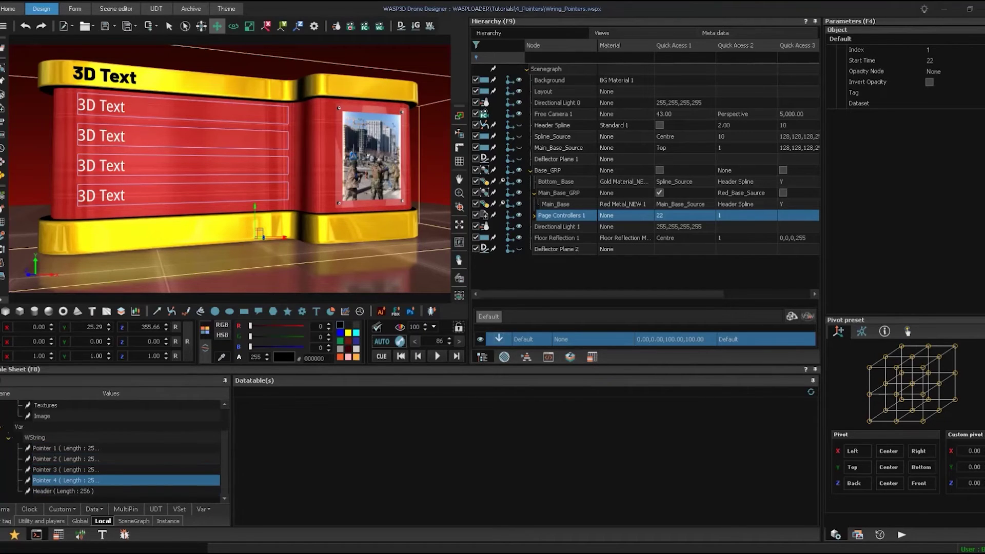
Set the Header variable to "Ukraine Carries On Fight" and Pointer 1 to "Kyiv government hopeful of further American assistance"
click(97, 492)
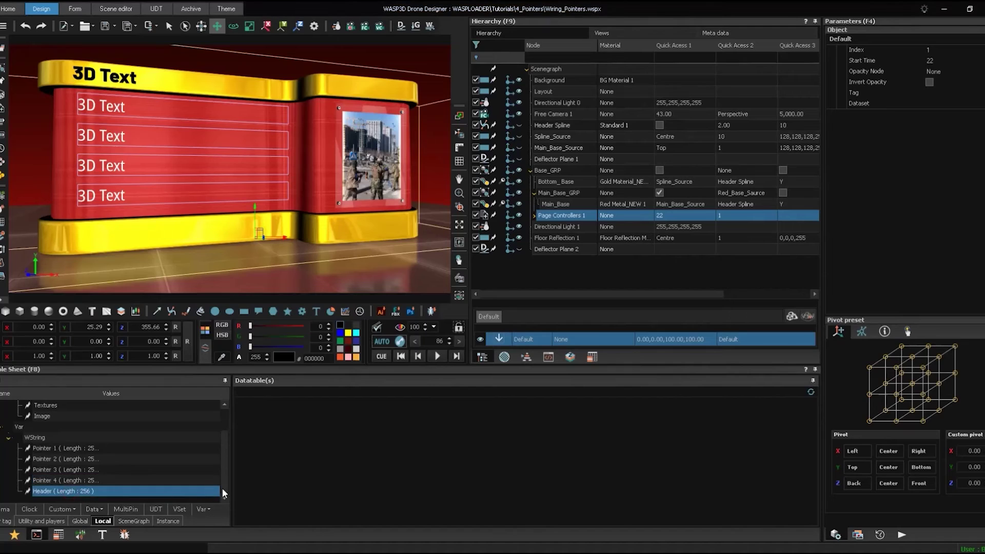
click(216, 491)
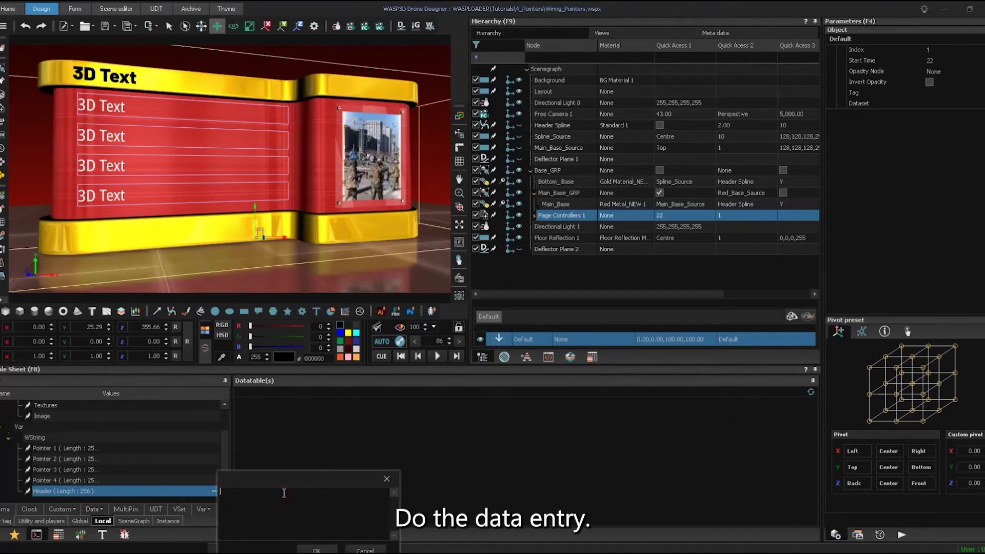
text(Ukraine Carries On Fight)
click(317, 550)
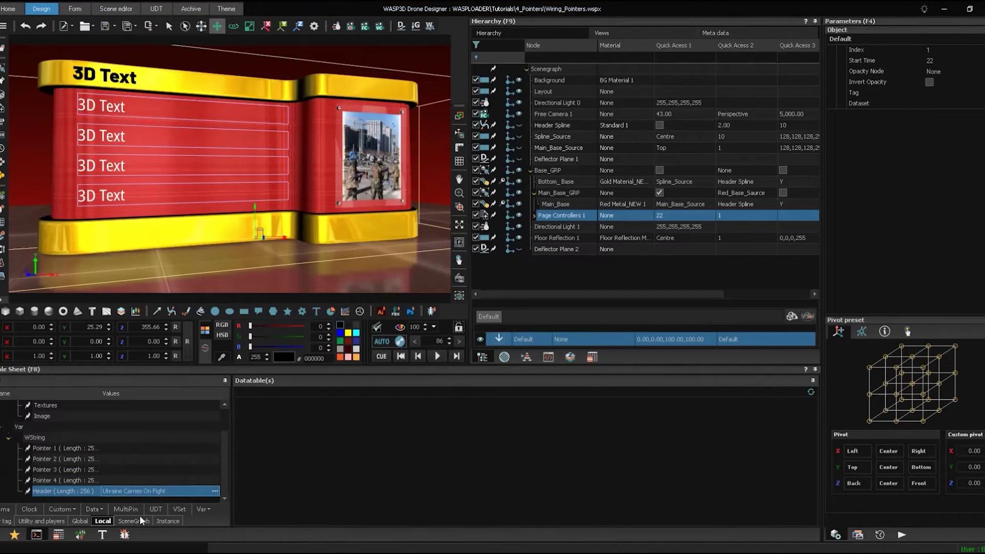
click(56, 449)
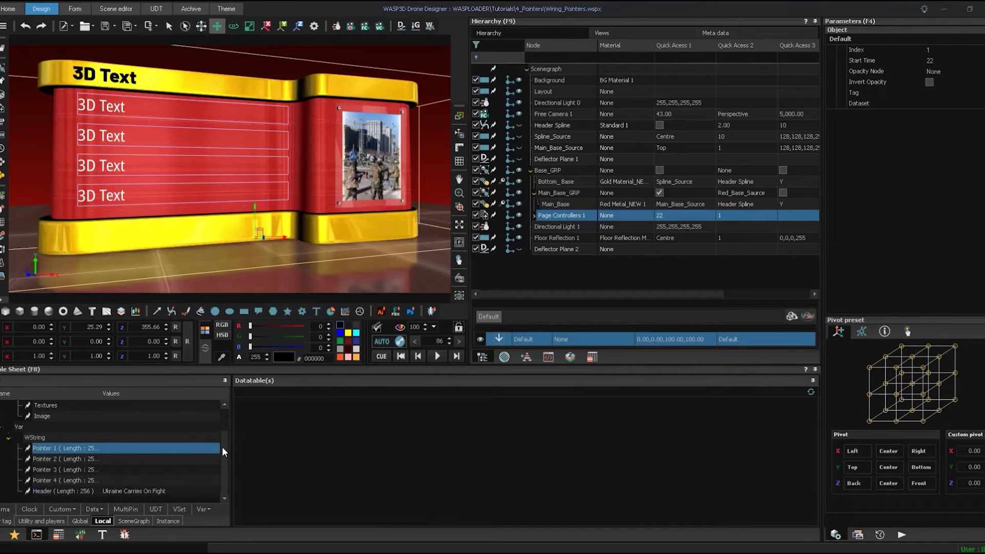
click(215, 449)
text(Kyiv government hopeful of further American assistance)
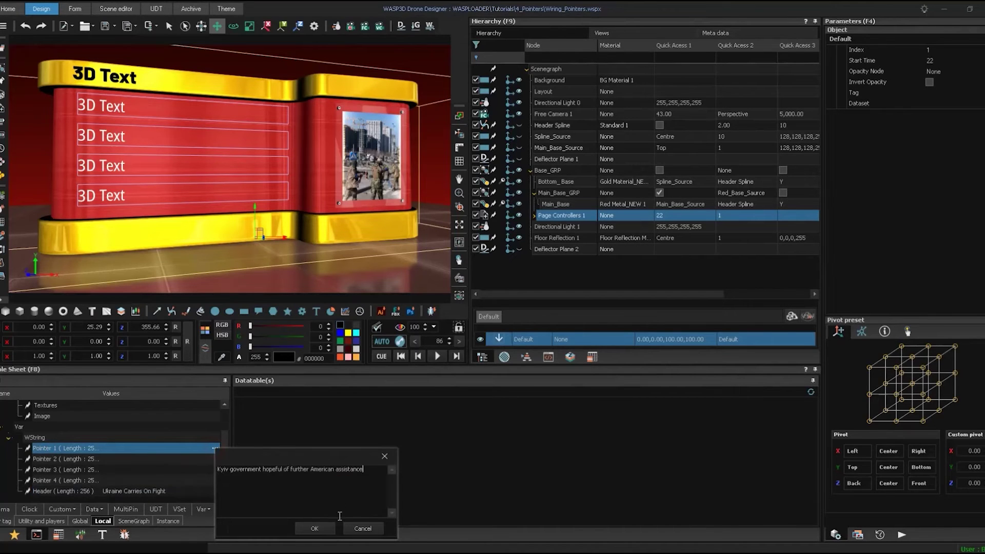
click(324, 529)
Filter the hierarchy to list only the Text3D objects
click(476, 45)
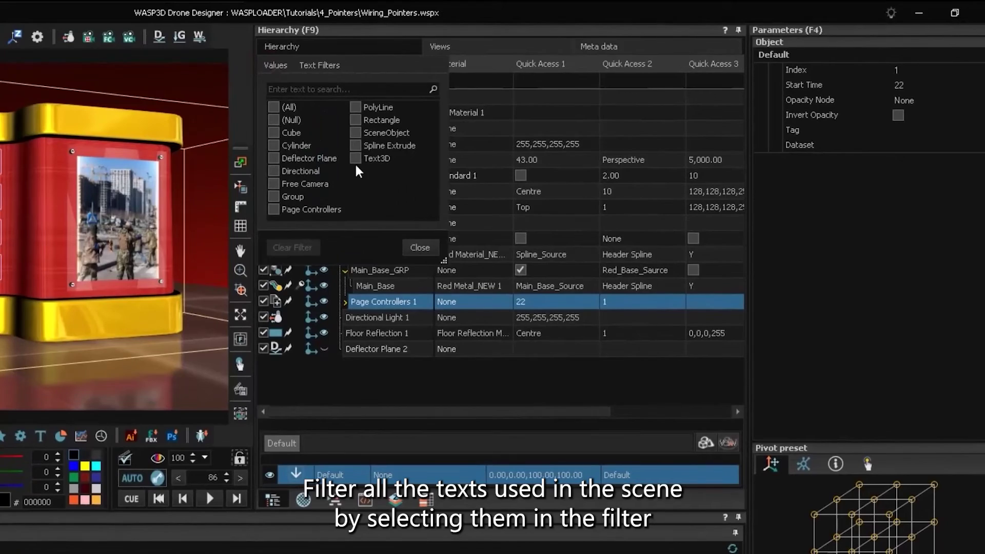
click(540, 112)
click(356, 160)
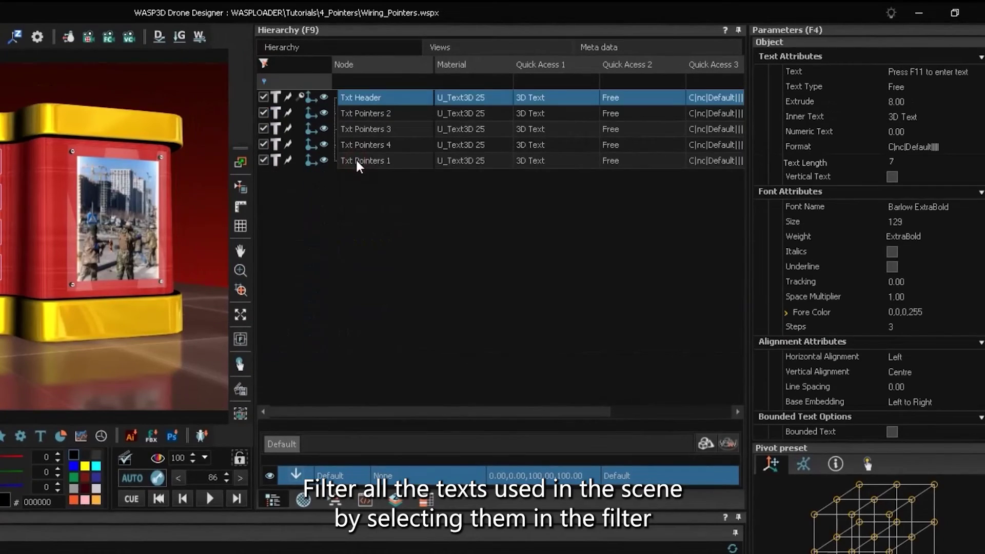
Wire the Header and Pointer 1 to 4 variables to the Text attribute of Txt Header and the matching Txt Pointers objects
click(368, 97)
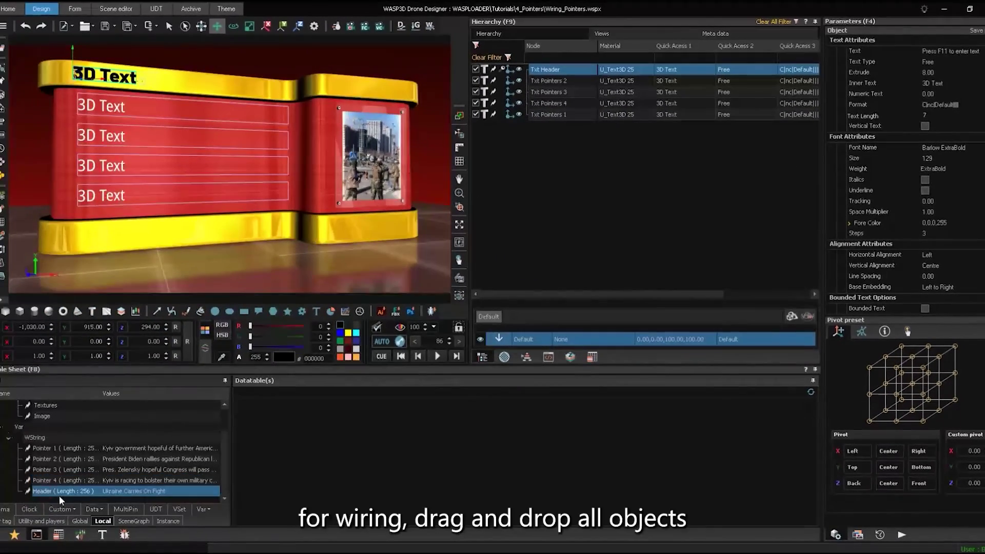
mouse_move(45, 492)
mouse_down()
mouse_move(813, 87)
mouse_move(862, 52)
mouse_up()
click(560, 277)
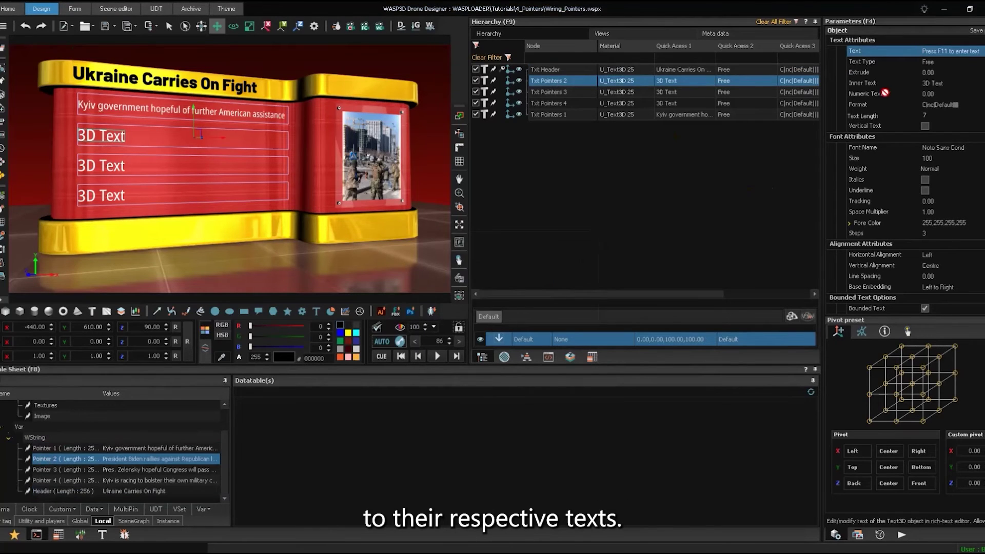
click(562, 93)
drag(62, 470, 871, 51)
click(559, 277)
click(571, 103)
click(575, 274)
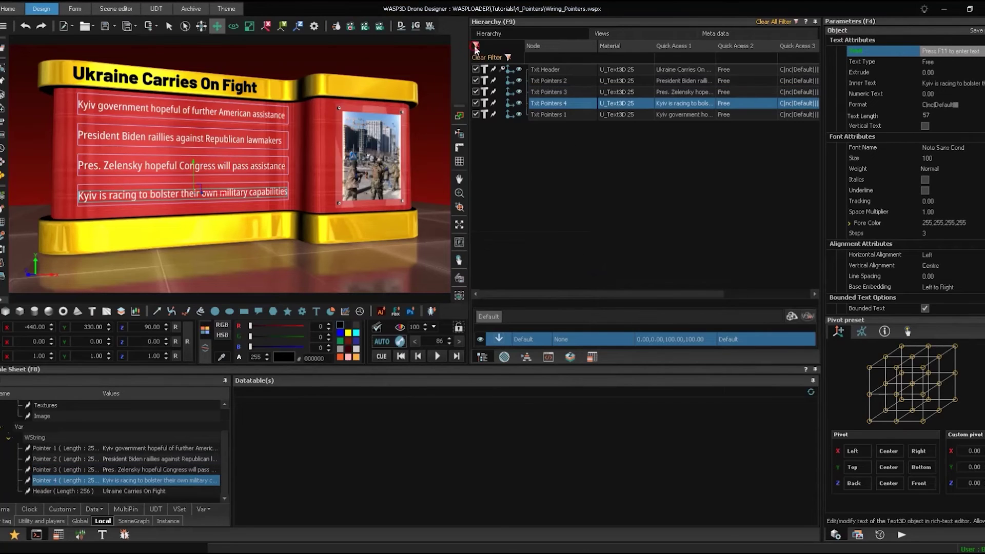
Clear the hierarchy filter and expose the File Name, Offset and Scaling properties of Image Holder 1's News_1 3 texture for the form
click(509, 57)
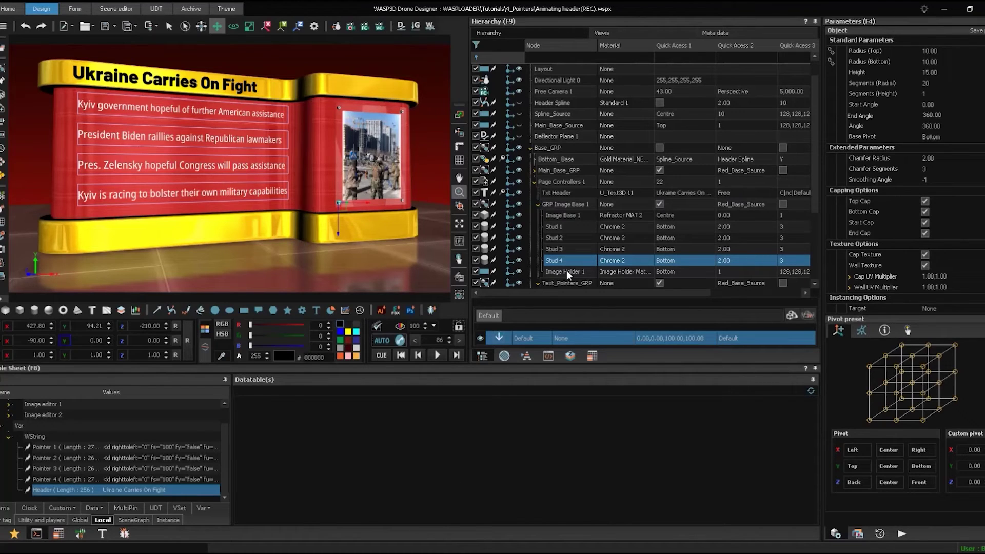
click(566, 270)
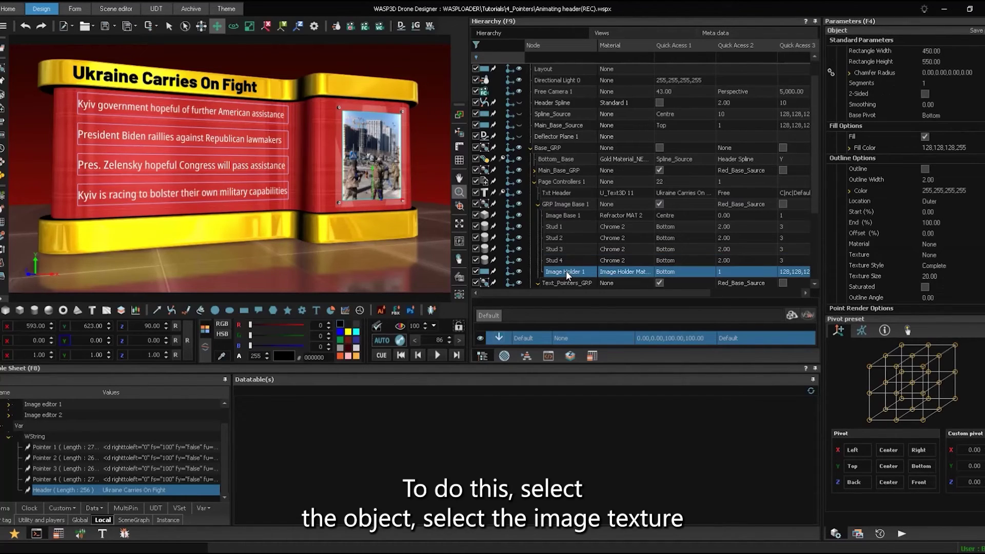
click(646, 271)
click(650, 272)
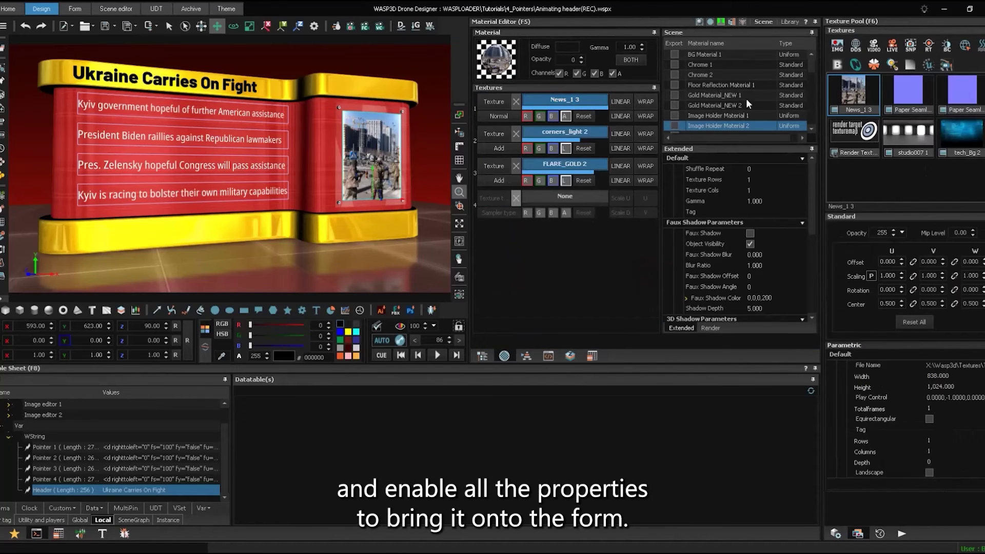
mouse_move(872, 165)
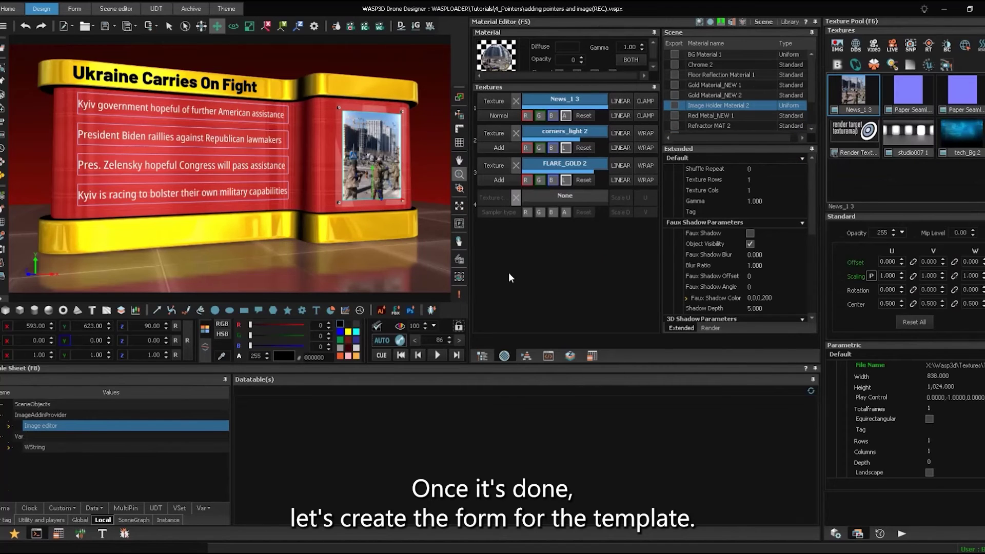
Add a Page Control to the template's data entry form and set its Dock property to Top
click(75, 9)
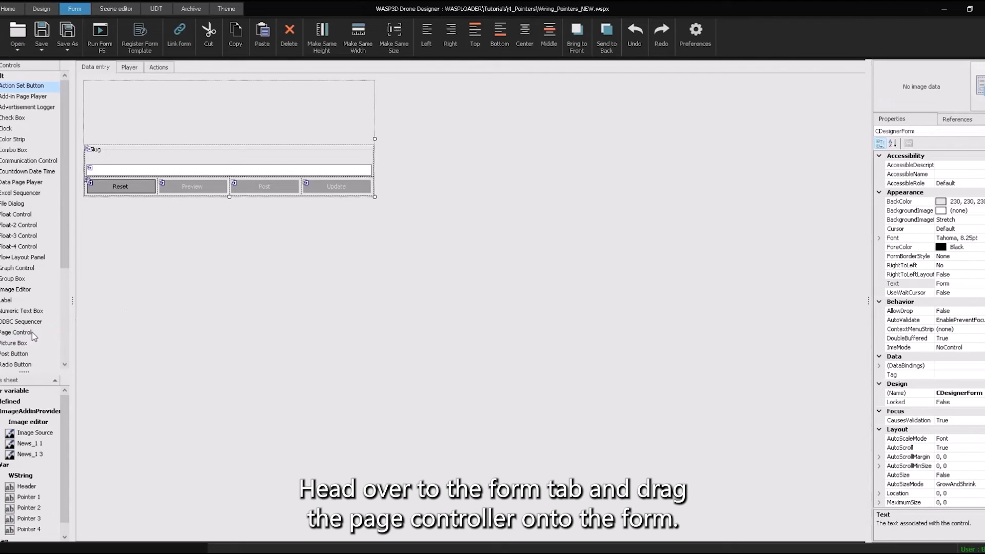
double_click(32, 332)
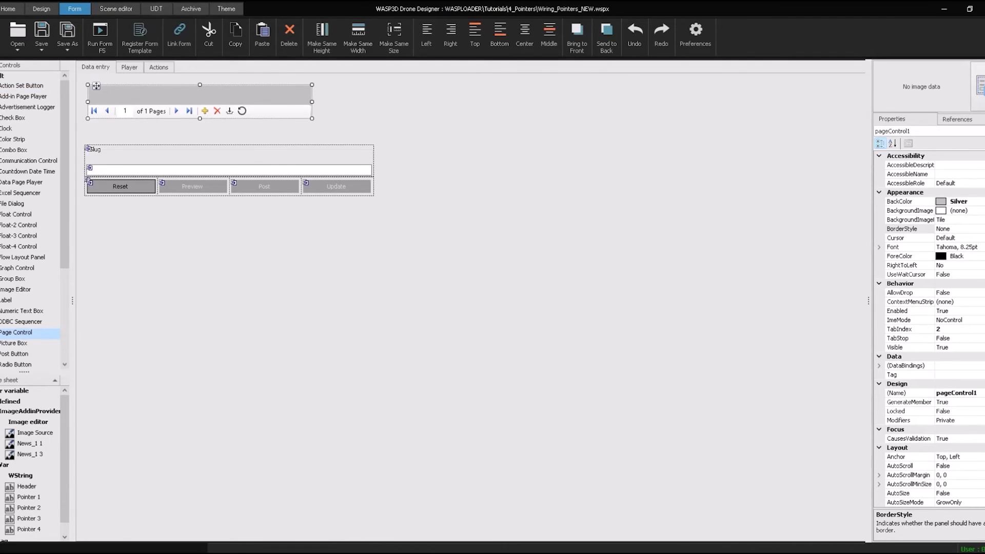
scroll(928, 328, down, 4)
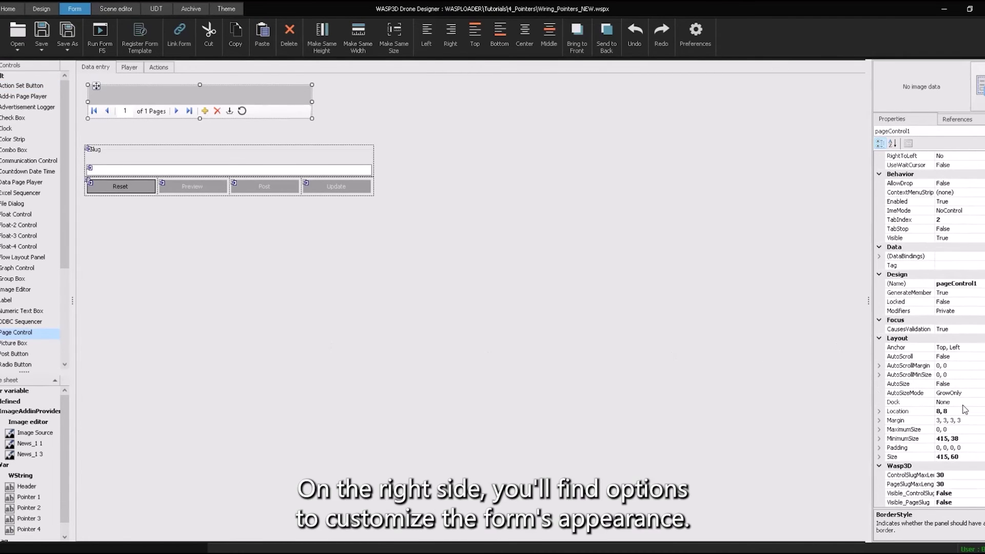
click(958, 402)
click(980, 402)
click(966, 413)
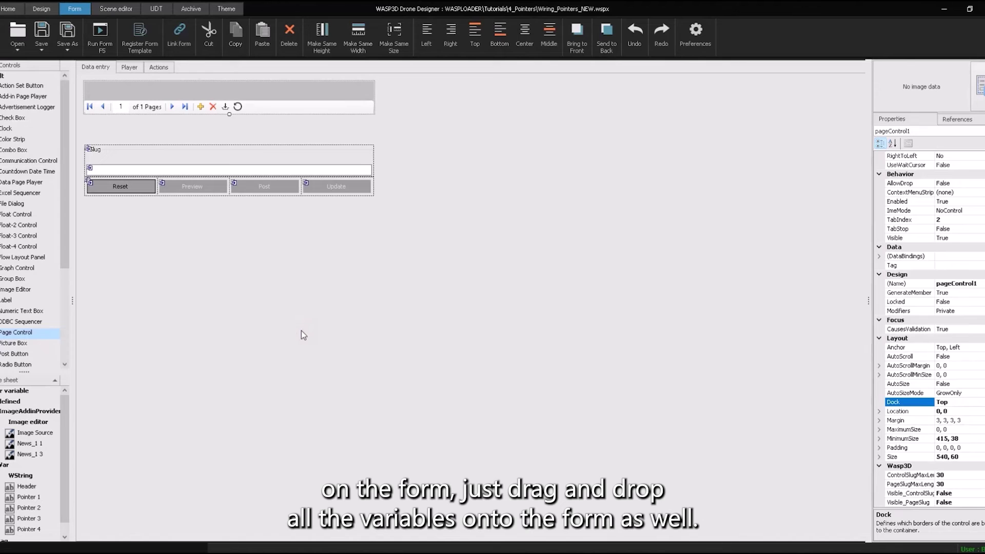
Place the Header and Pointer 1 to 4 string variables and the News_1 3 image variable on the data entry form
double_click(38, 475)
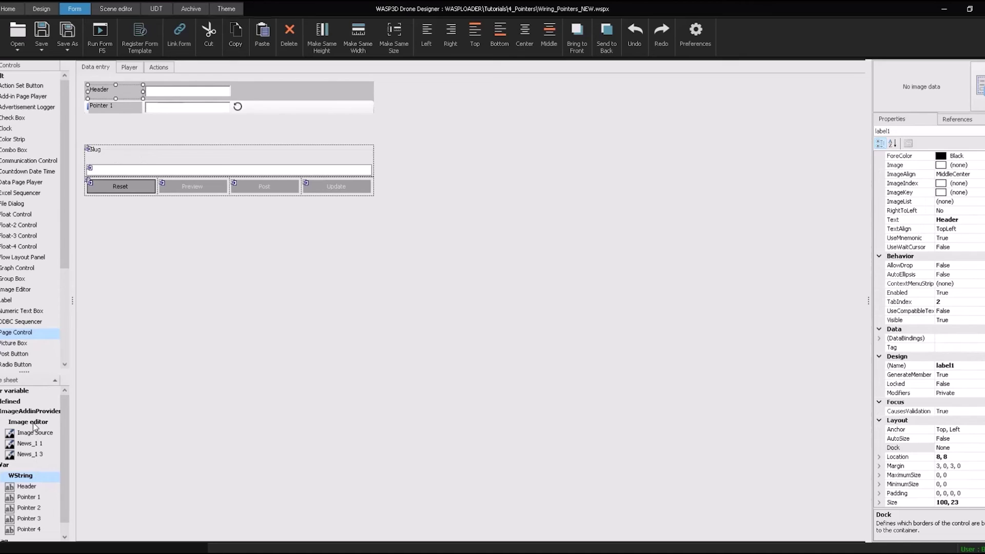
double_click(31, 455)
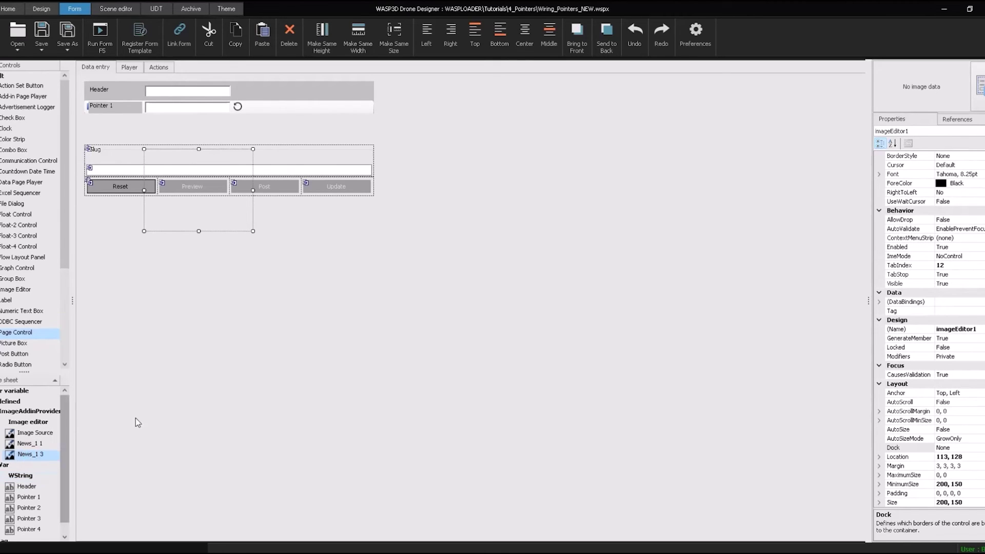
Enlarge the data entry form to 540 by 285 and extend the page control to enclose the text fields and image editor
click(331, 136)
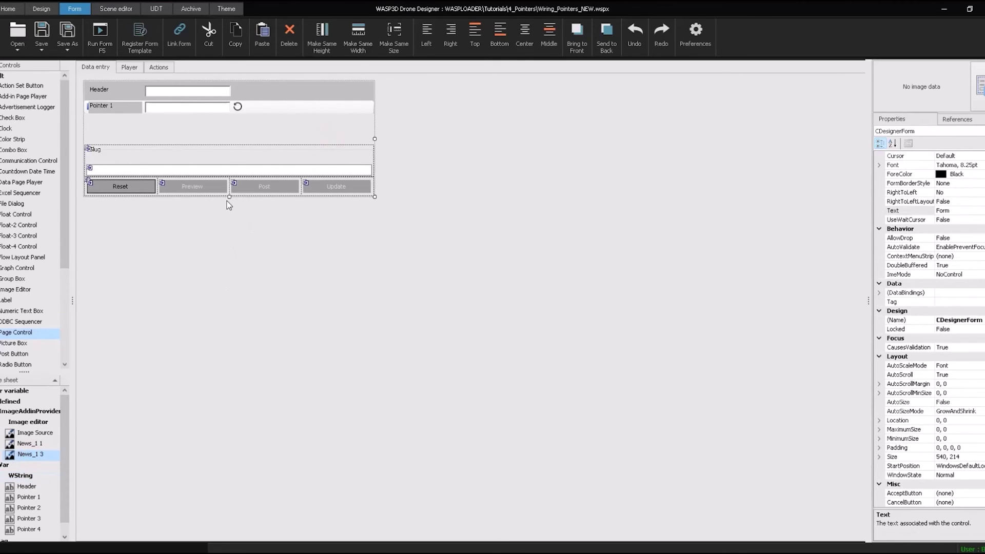
drag(229, 197, 227, 236)
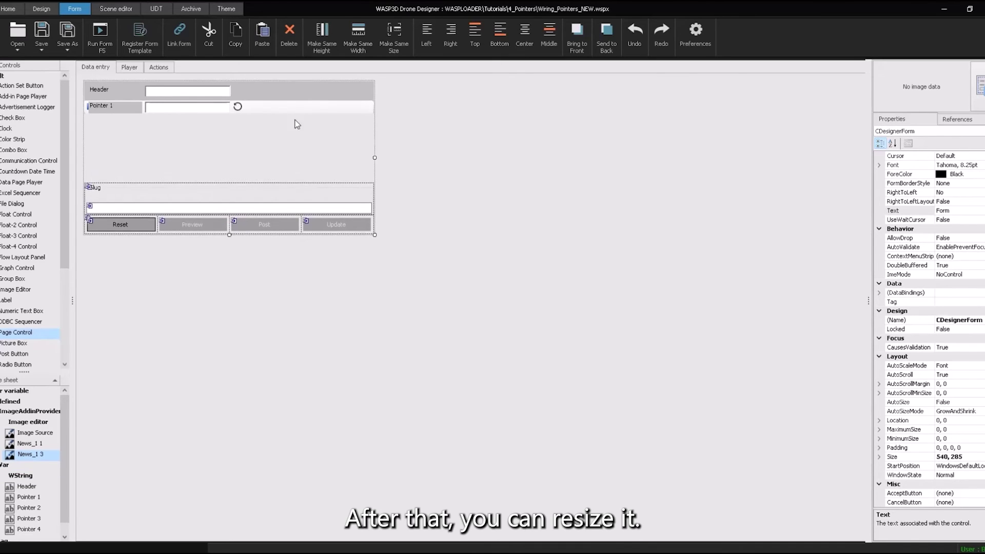
click(296, 91)
drag(229, 115, 329, 94)
click(234, 157)
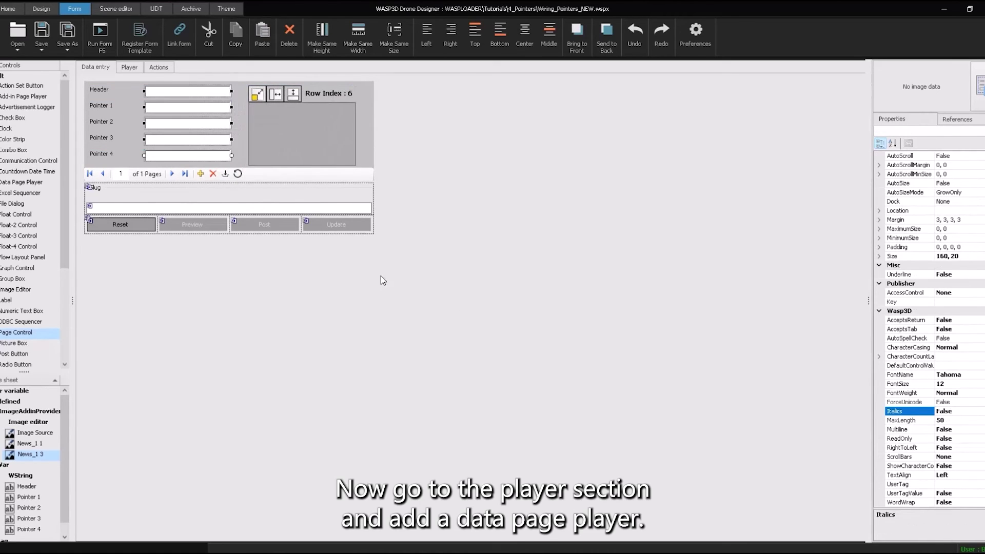
Add a Data Page Player to the player form and set its Dock property to Top
click(134, 70)
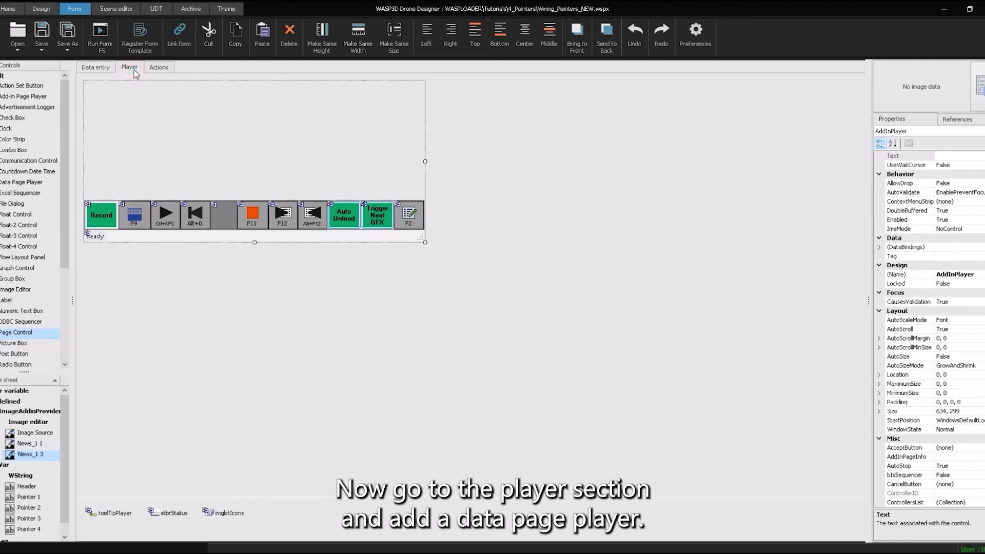
double_click(17, 184)
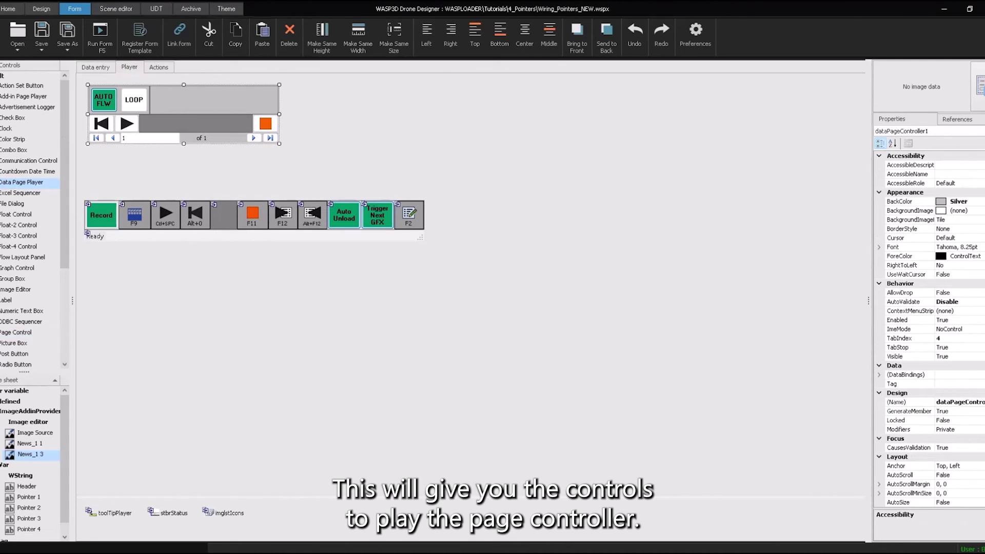
scroll(929, 328, down, 10)
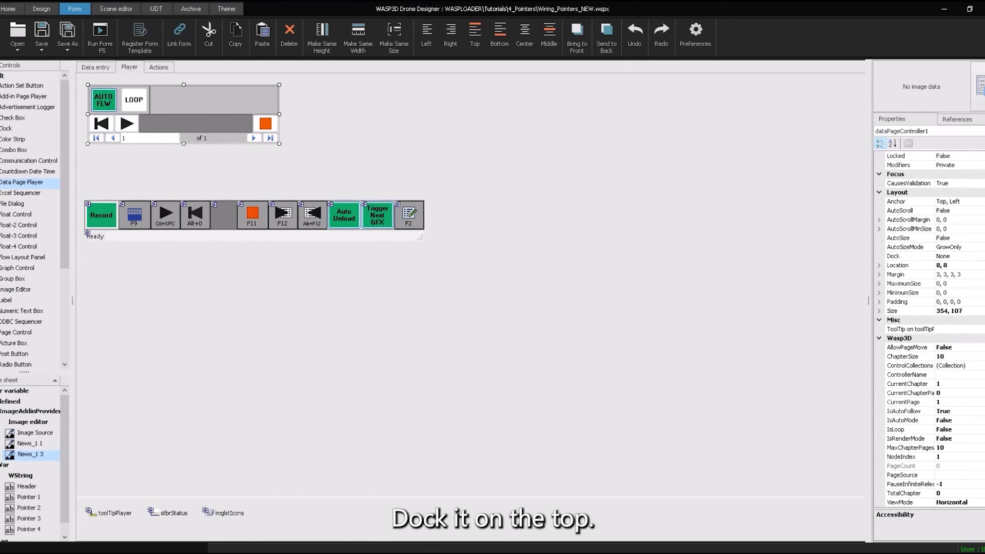
click(964, 256)
click(980, 256)
click(977, 268)
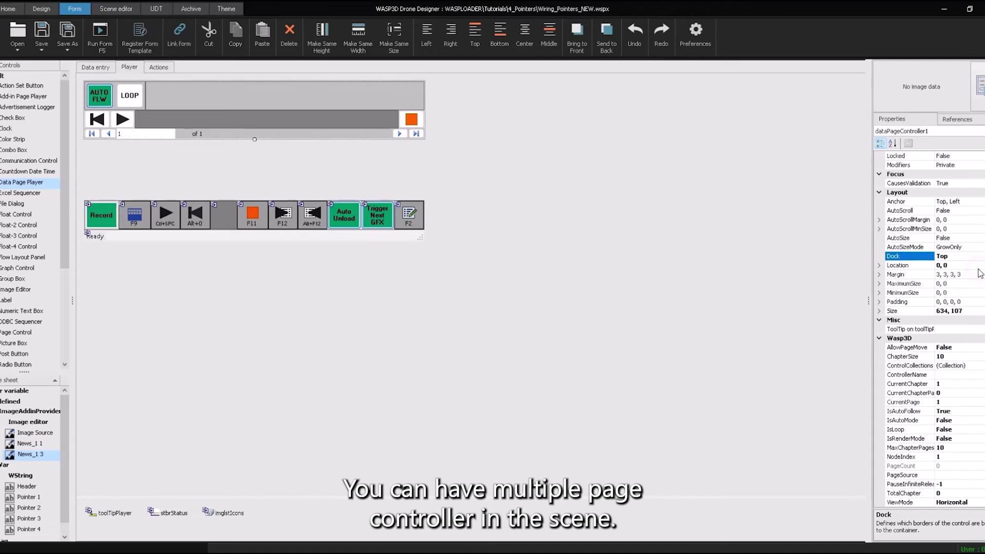
Set the data page player's ControllerName to Page Controllers 1 and choose the page control as its PageSource
click(957, 375)
click(981, 375)
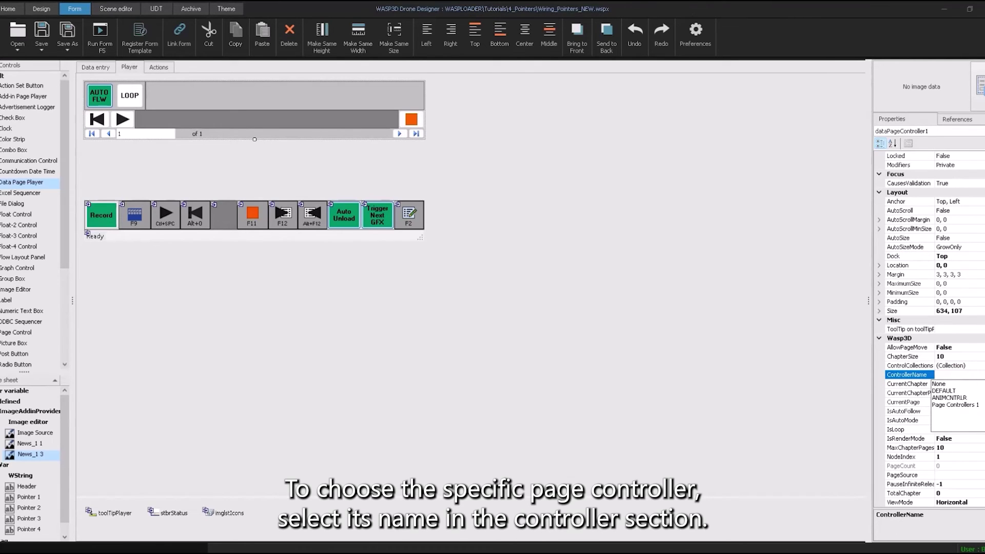
click(977, 405)
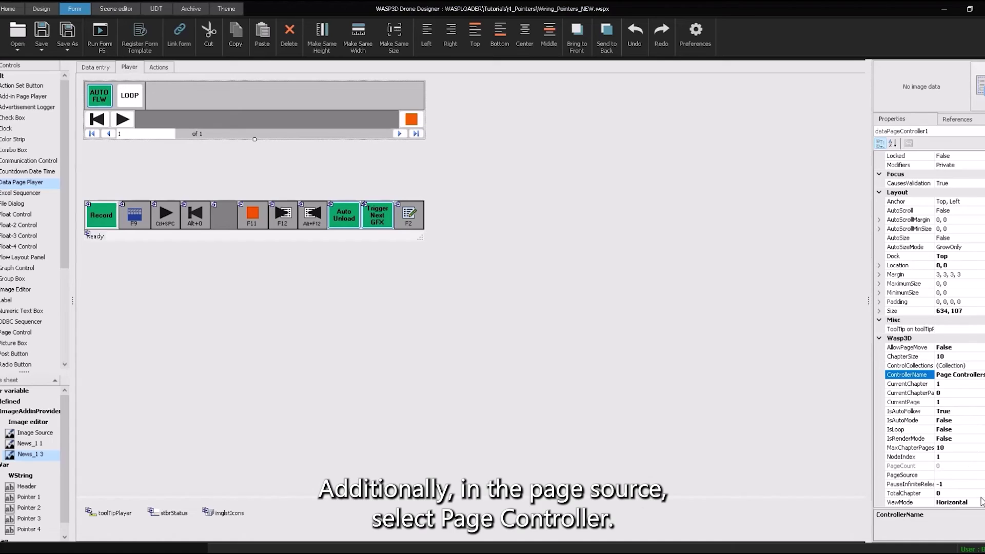
click(976, 475)
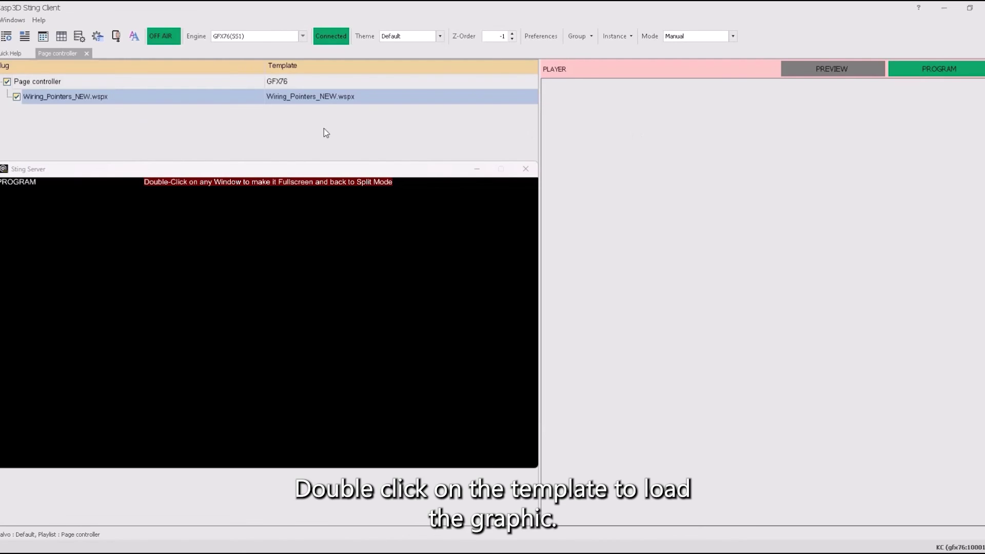
Switch to Sting Client, load the Wiring_Pointers_NEW.wspx template and cue it on the program output
double_click(154, 100)
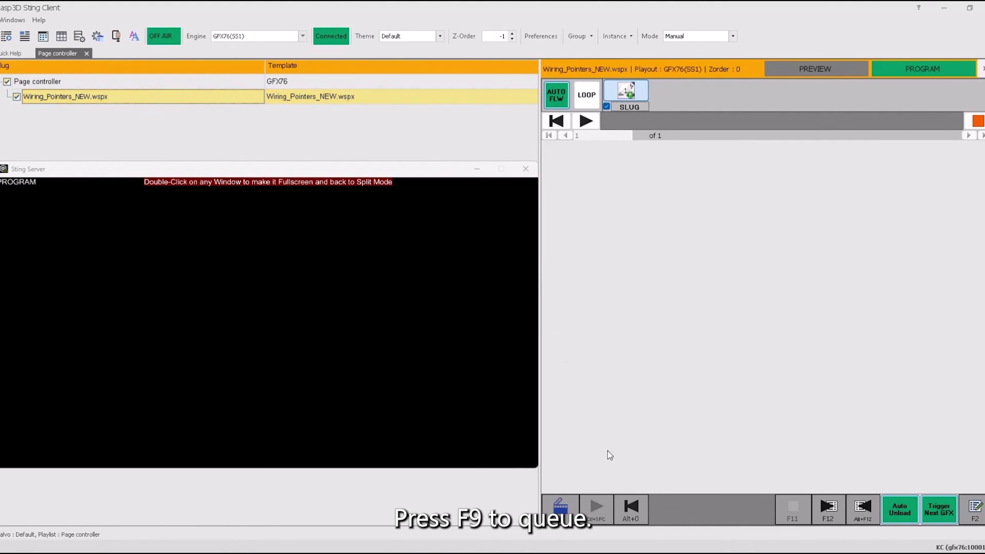
key(F9)
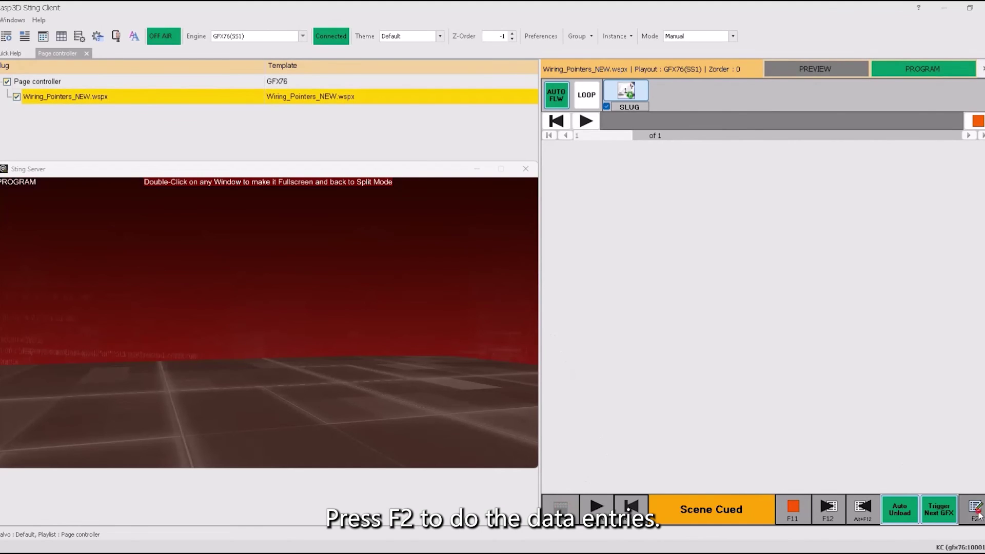
Add a second page to the template's data entries with the Google Gemini header and four pointers, using News_2.jpg as its image
click(976, 512)
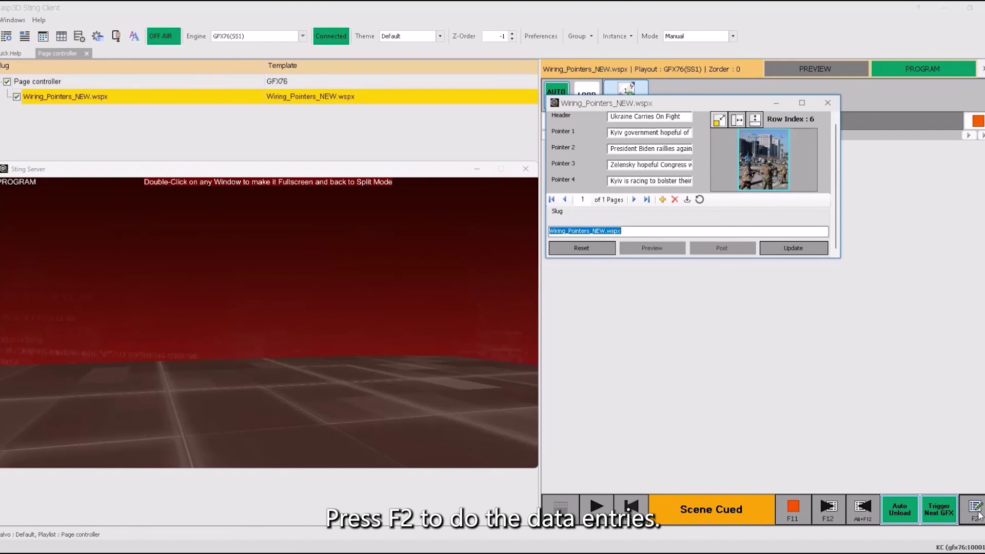
click(662, 199)
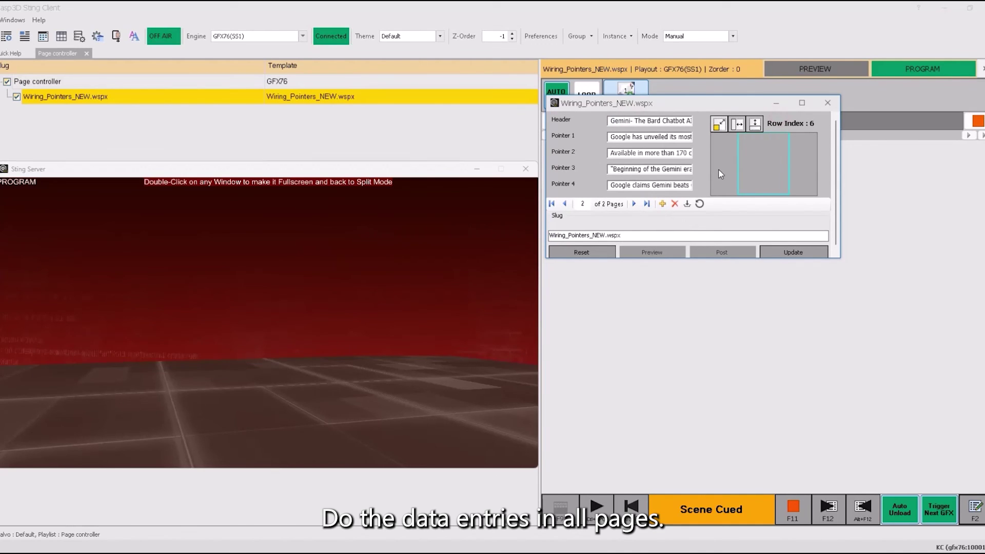
double_click(758, 169)
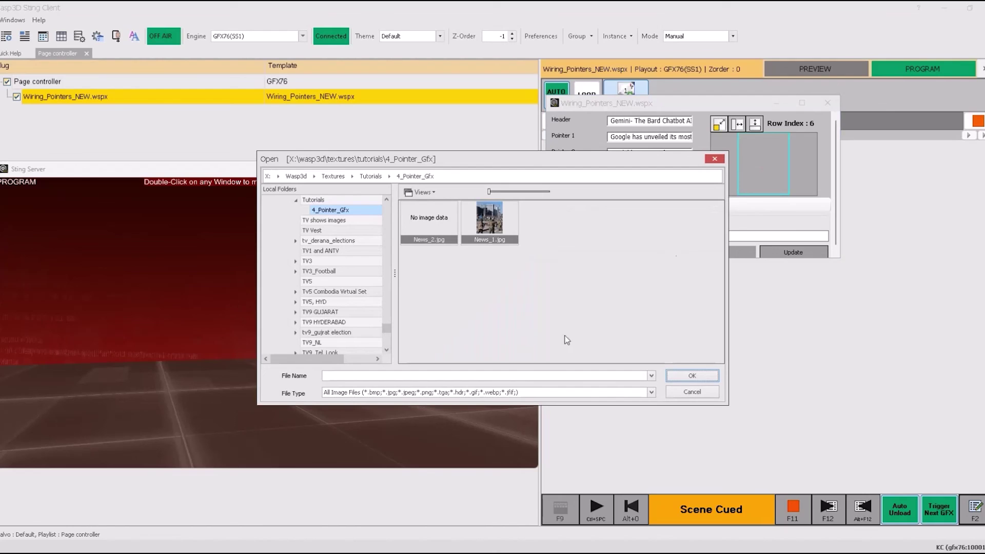
click(441, 234)
click(698, 378)
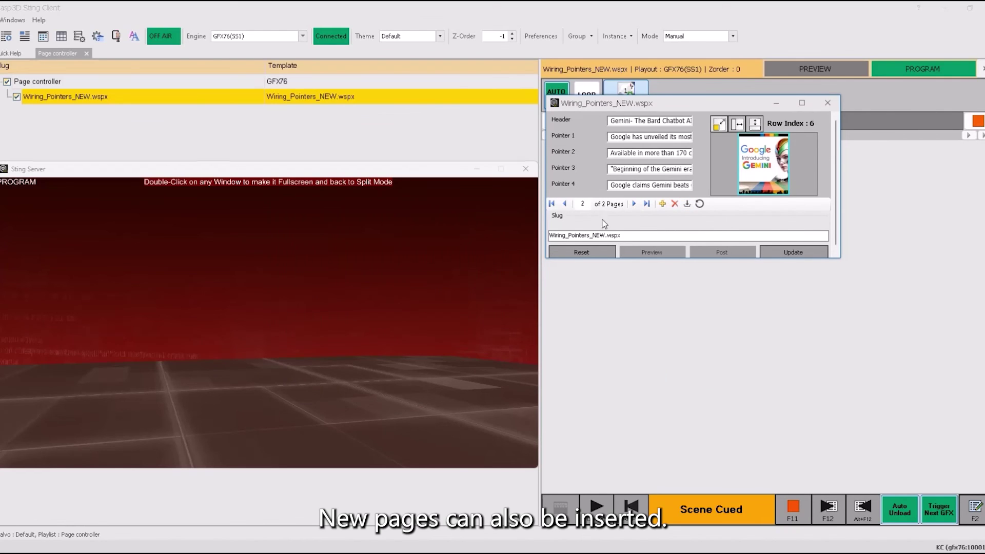
Switch between the two data pages, return to page 1 and update the graphic with the entries
click(564, 204)
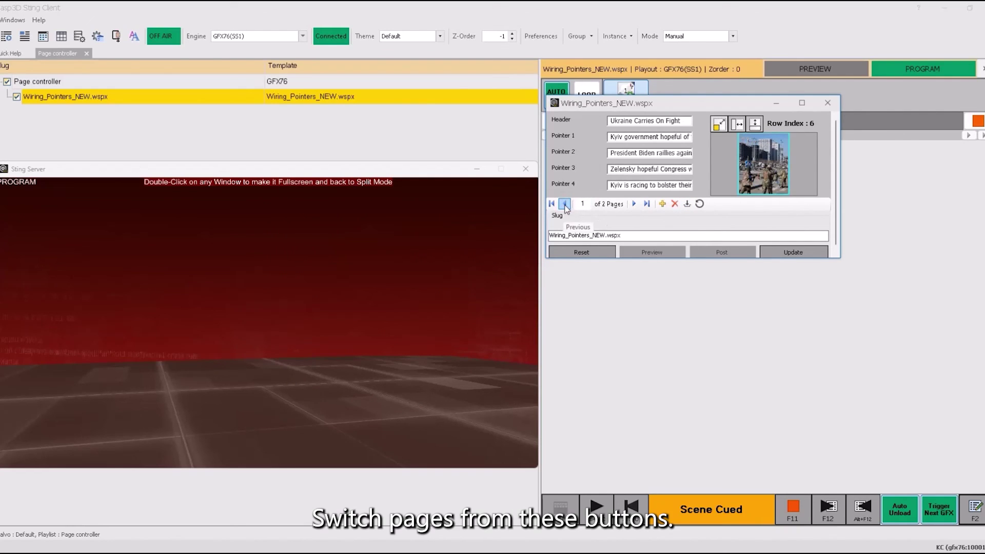
click(634, 204)
click(564, 204)
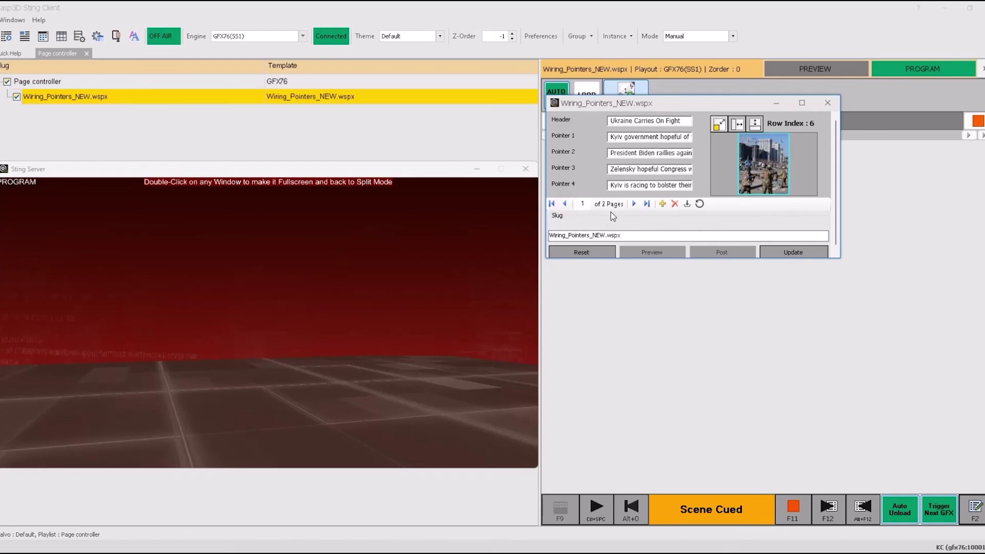
click(769, 251)
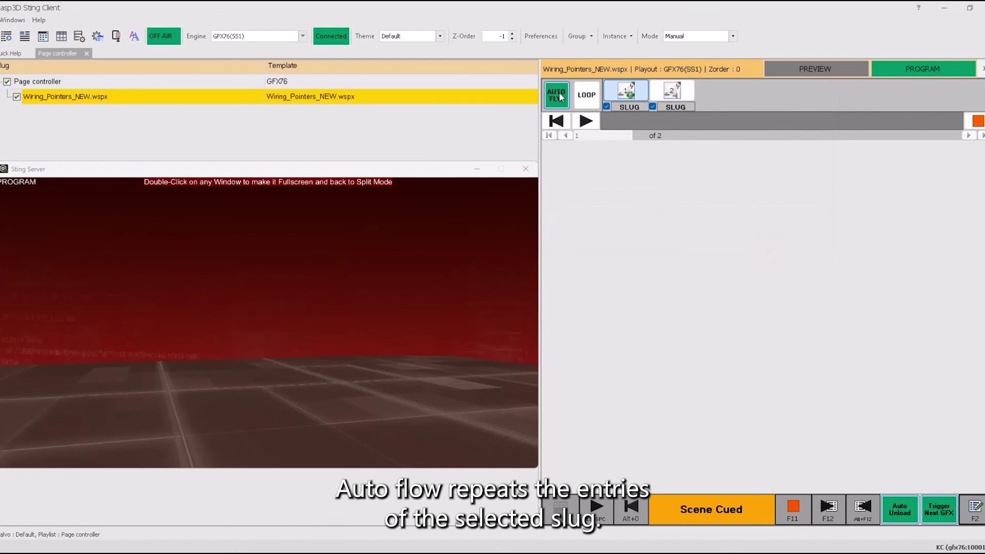
Turn on looping for the page player and play the cued scene
click(586, 98)
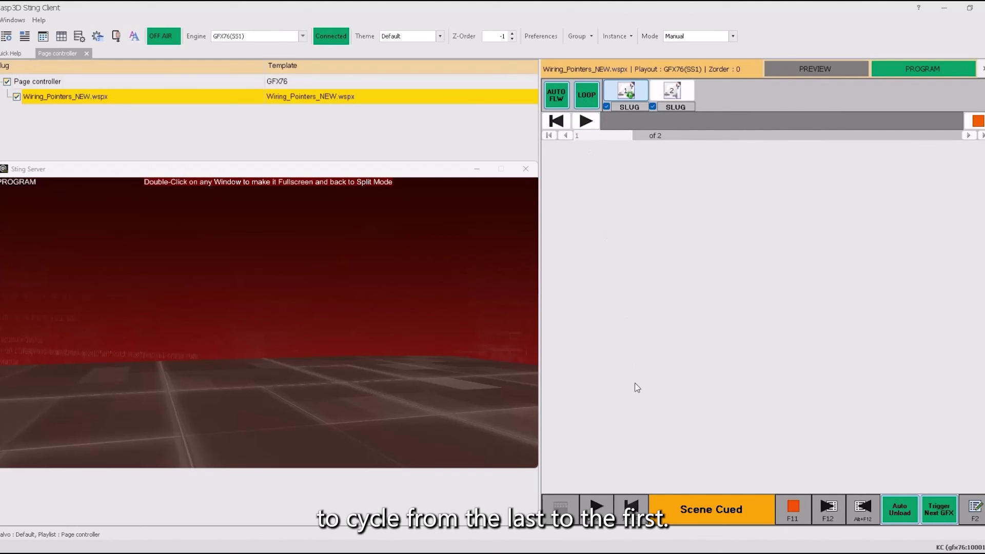
click(600, 502)
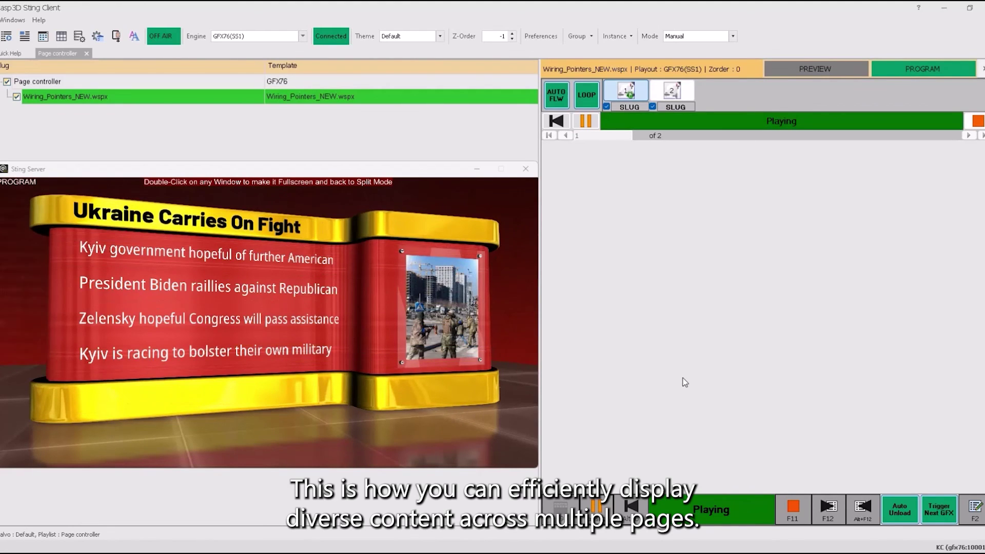